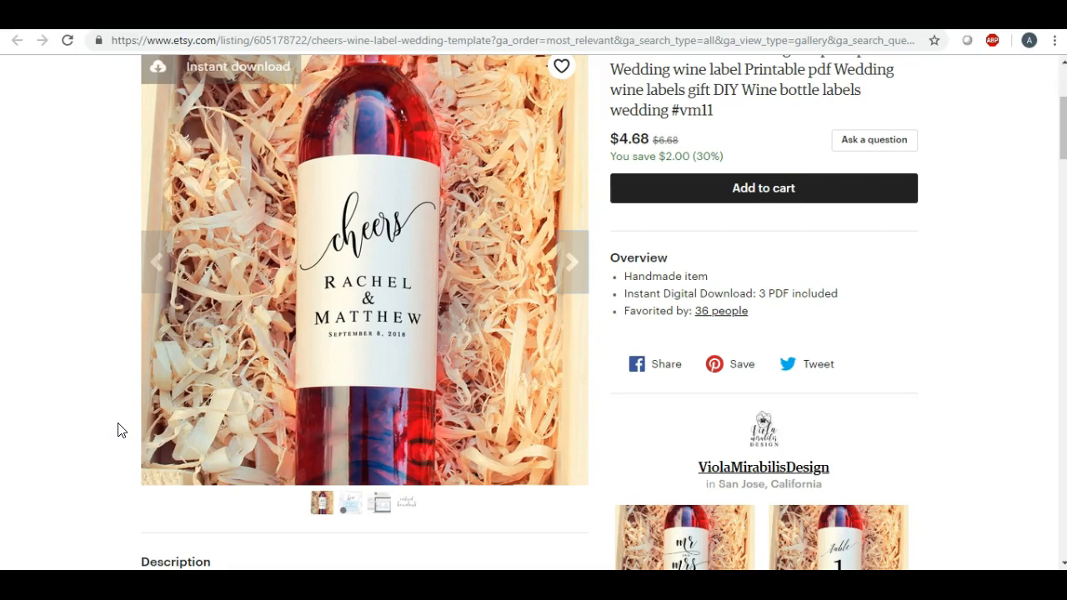
pyautogui.click(150, 436)
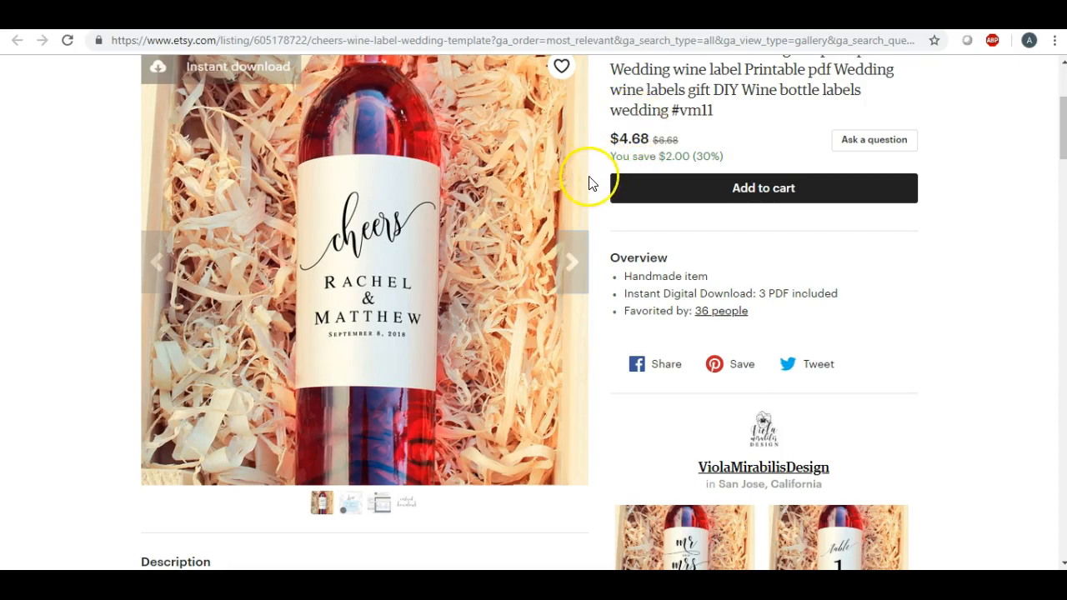
pyautogui.click(718, 350)
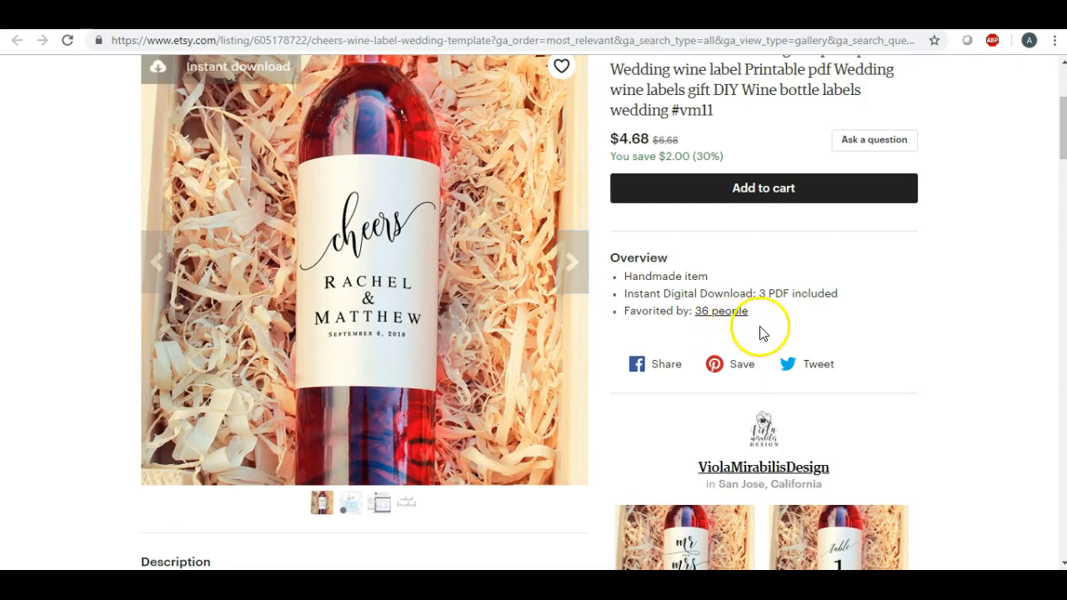
# Step: Switch to the NinjaUnits inches-to-pixels converter and set both the scanner DPI and the custom DPI value to 300
pyautogui.click(772, 19)
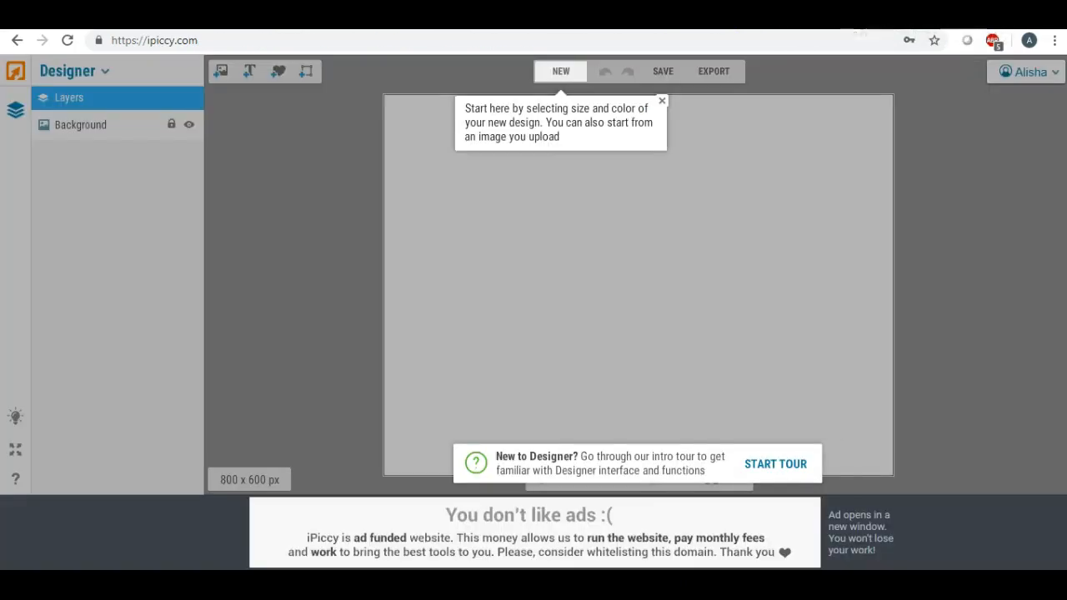
pyautogui.click(190, 19)
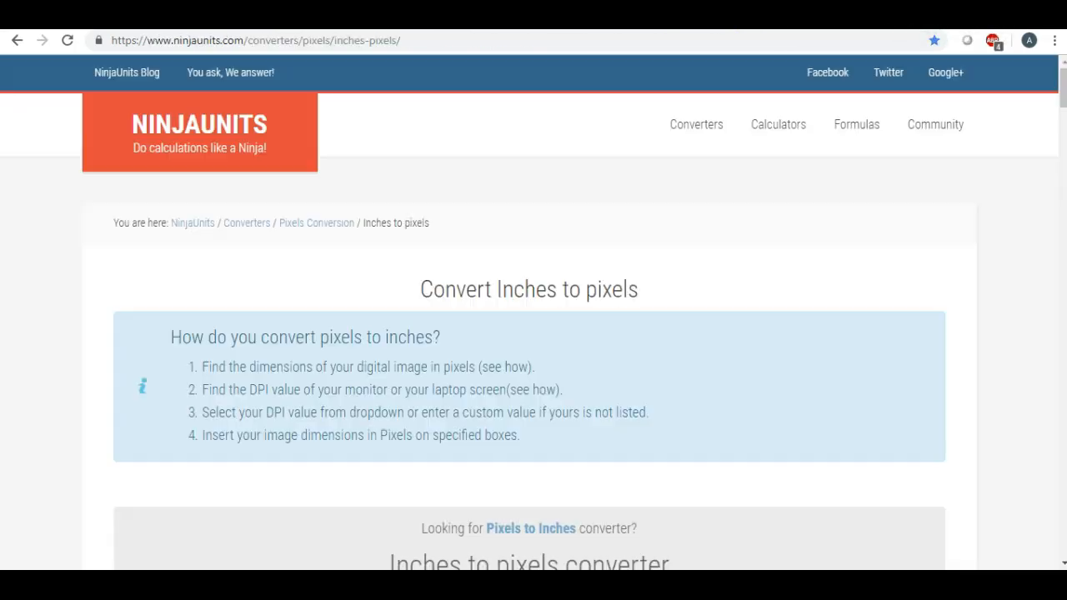
pyautogui.scroll(-4, 263, 219)
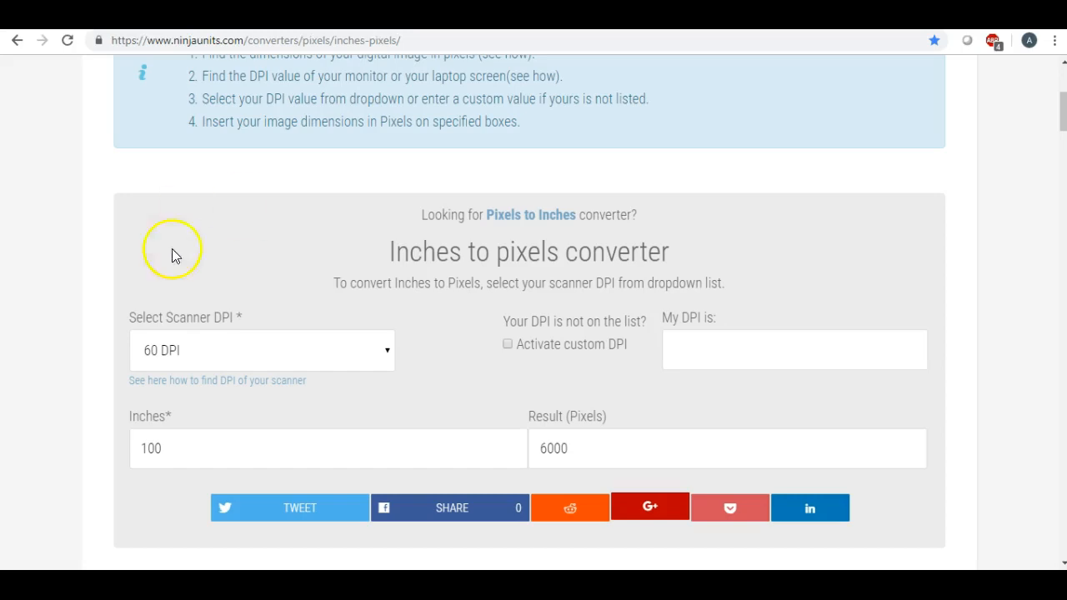
pyautogui.click(382, 355)
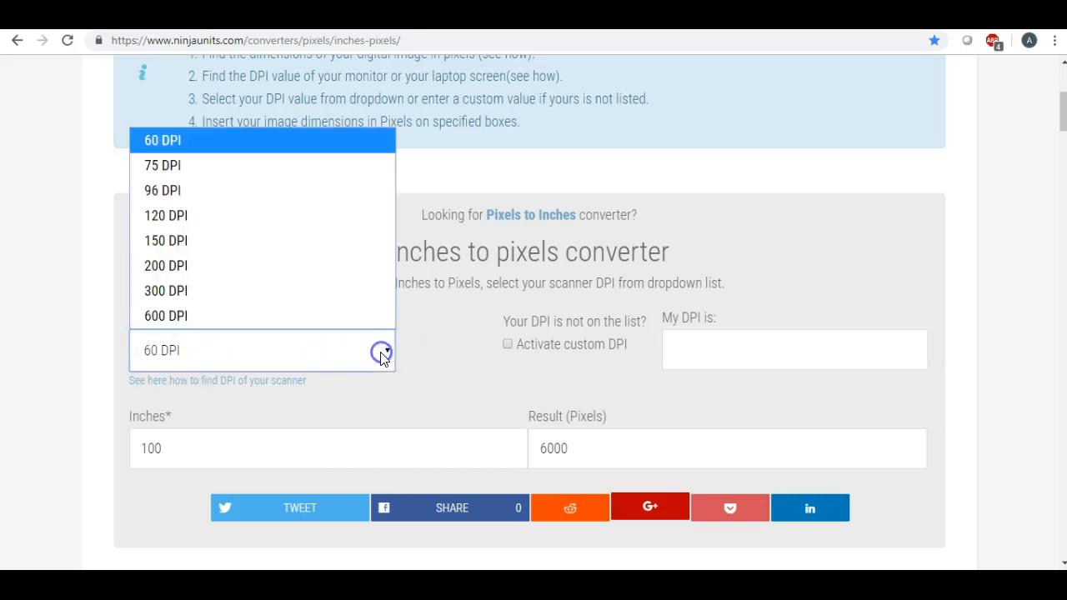
pyautogui.click(208, 291)
pyautogui.click(804, 350)
pyautogui.write('300')
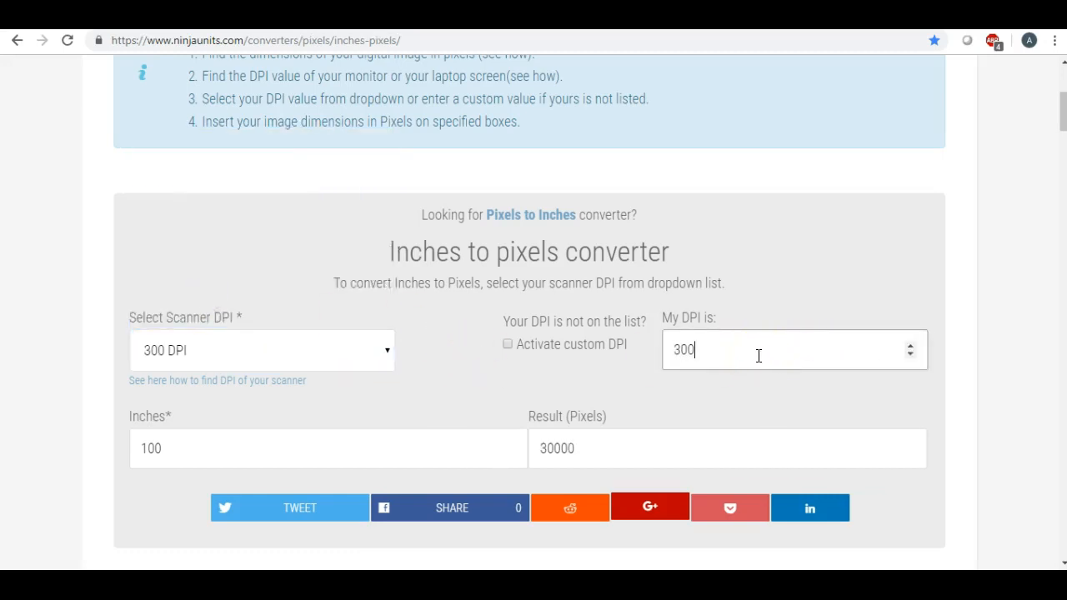
# Step: Convert 3.5 inches and 4.5 inches to pixels
pyautogui.moveTo(172, 448); pyautogui.dragTo(125, 448)
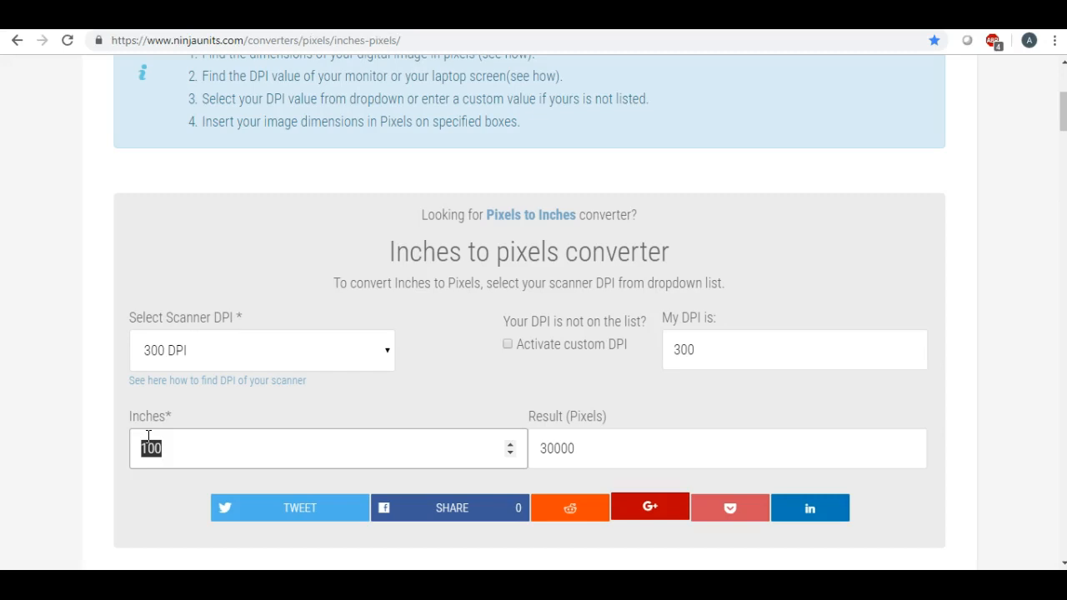
pyautogui.write('3.5')
pyautogui.moveTo(176, 448); pyautogui.dragTo(121, 455)
pyautogui.write('4.5')
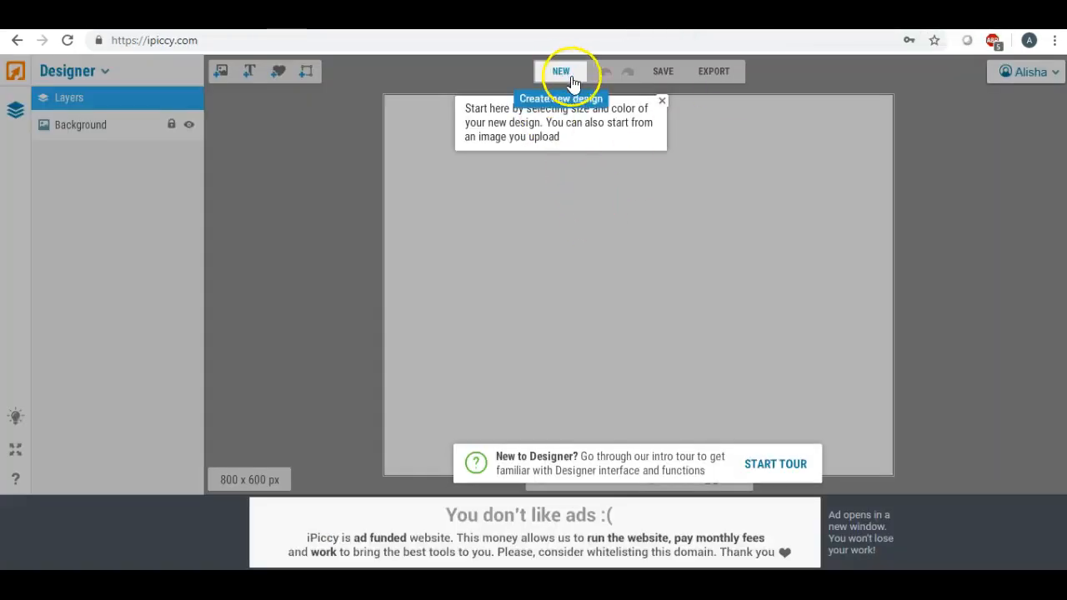
# Step: Switch to iPiccy Designer and create a new white design 1050 px wide and 1350 px high
pyautogui.click(662, 104)
pyautogui.click(560, 72)
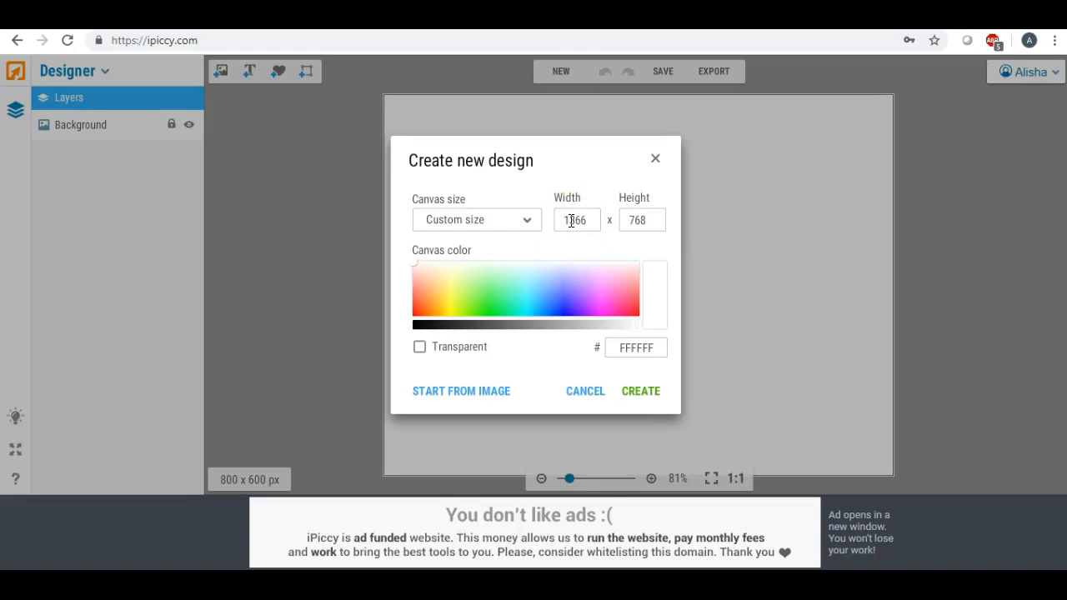
pyautogui.click(603, 214)
pyautogui.click(643, 214)
pyautogui.moveTo(597, 221); pyautogui.dragTo(541, 217)
pyautogui.write('1050')
pyautogui.click(625, 224)
pyautogui.moveTo(652, 219); pyautogui.dragTo(597, 225)
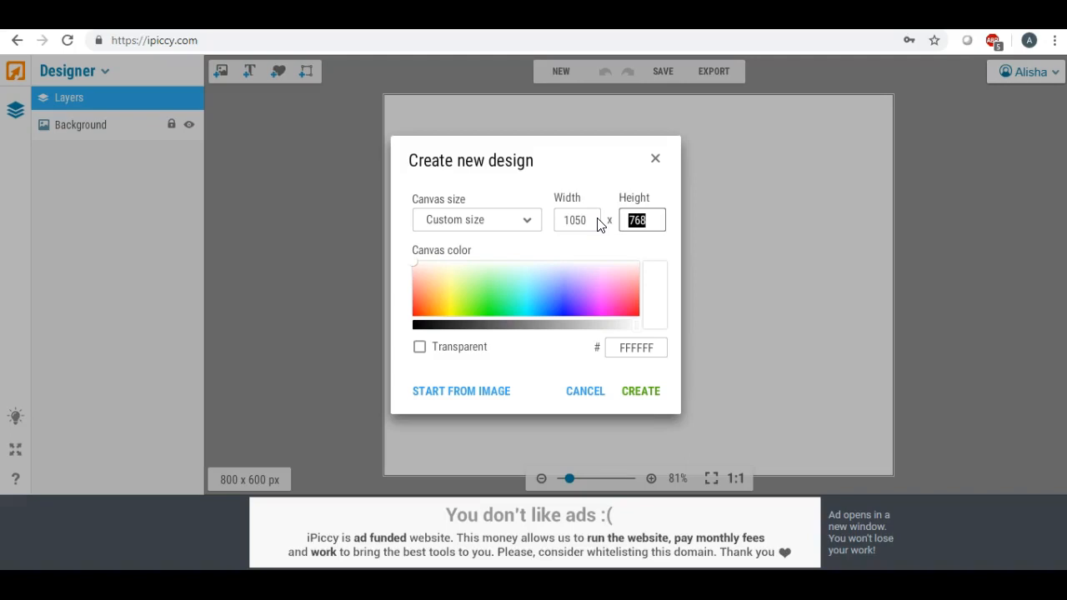
pyautogui.click(642, 392)
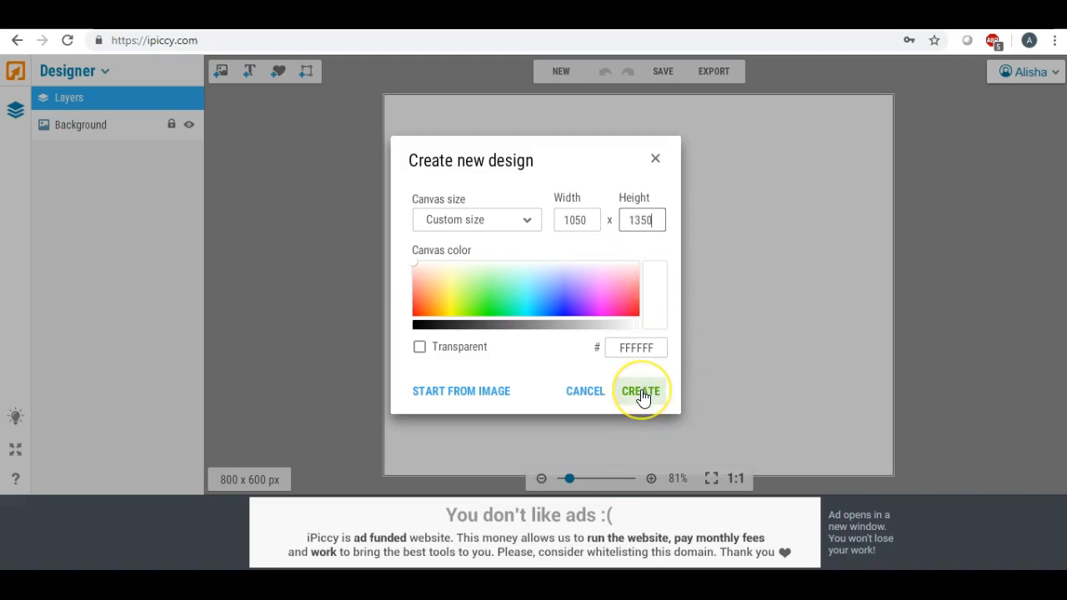
pyautogui.click(641, 392)
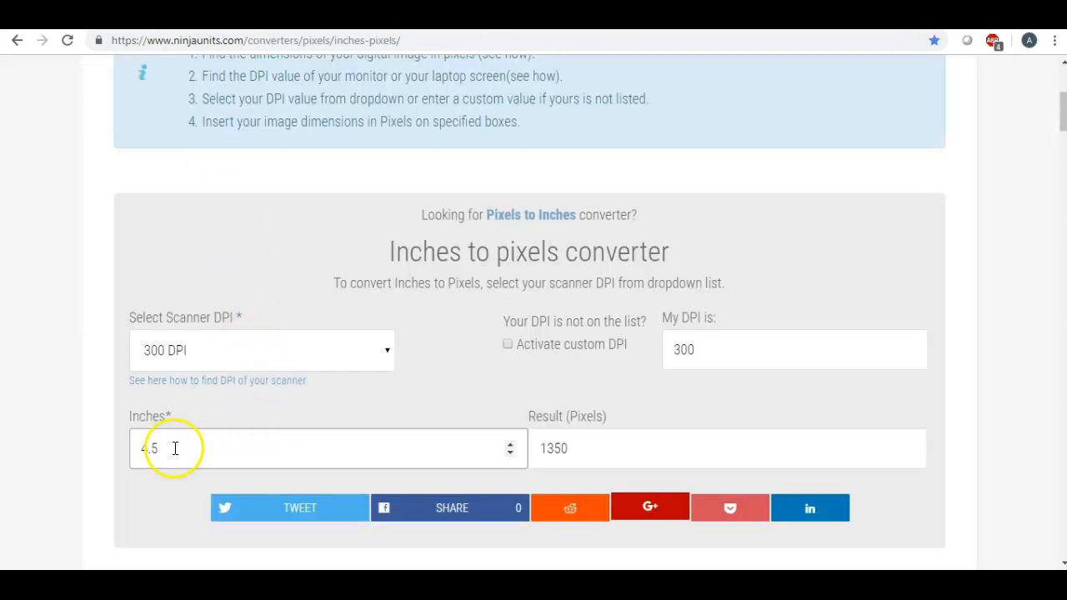
# Step: Recheck the pixel value of 3.5 inches and create a new white design 1350 px wide and 1050 px high
pyautogui.moveTo(172, 448); pyautogui.dragTo(107, 440)
pyautogui.write('3.5')
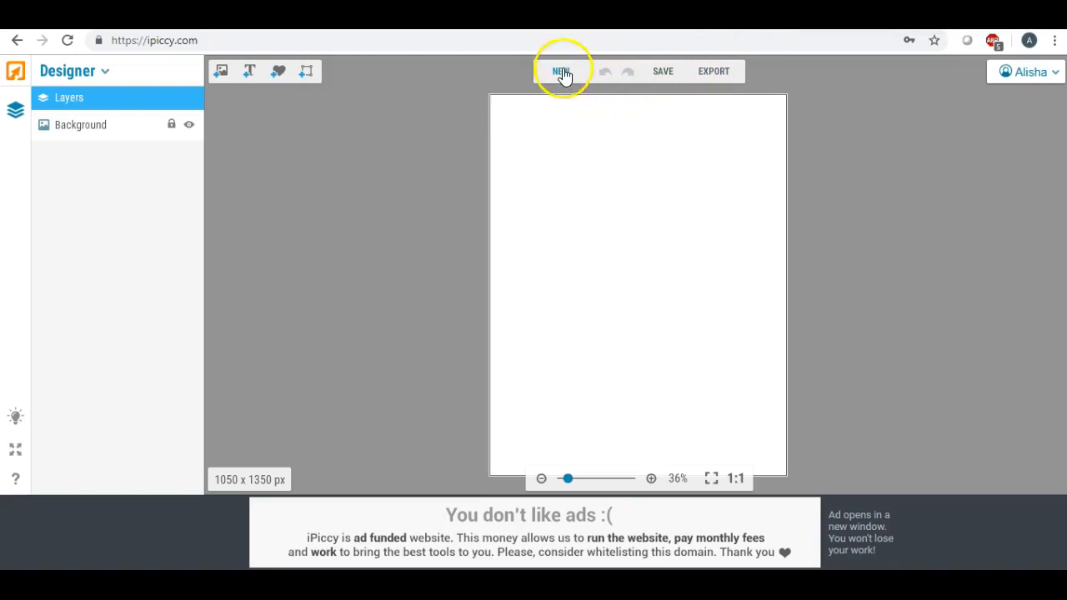
pyautogui.click(560, 72)
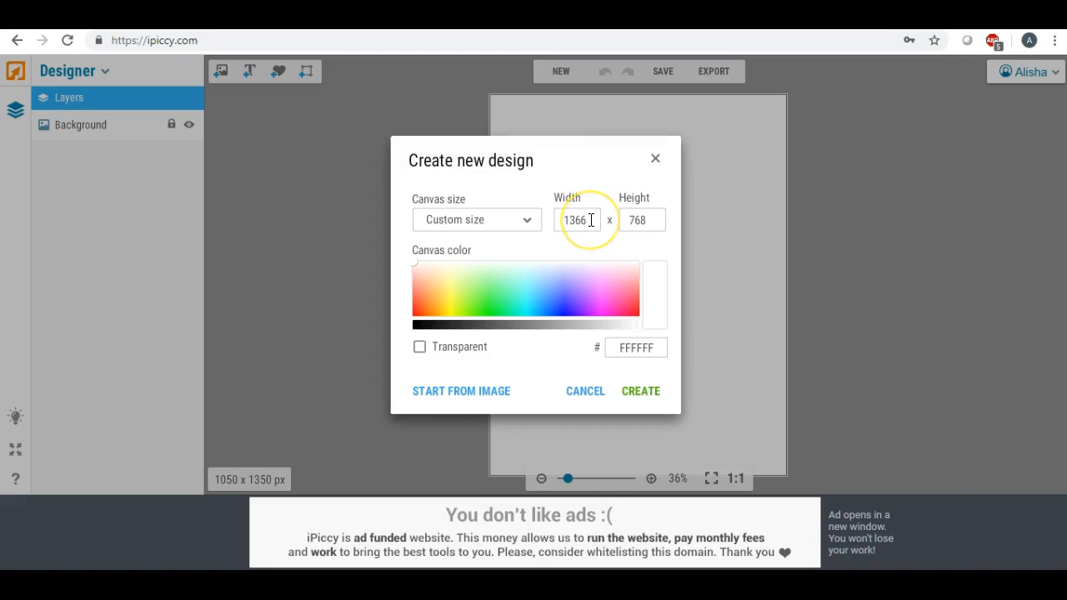
pyautogui.moveTo(591, 220); pyautogui.dragTo(547, 220)
pyautogui.write('1350')
pyautogui.moveTo(648, 218); pyautogui.dragTo(578, 217)
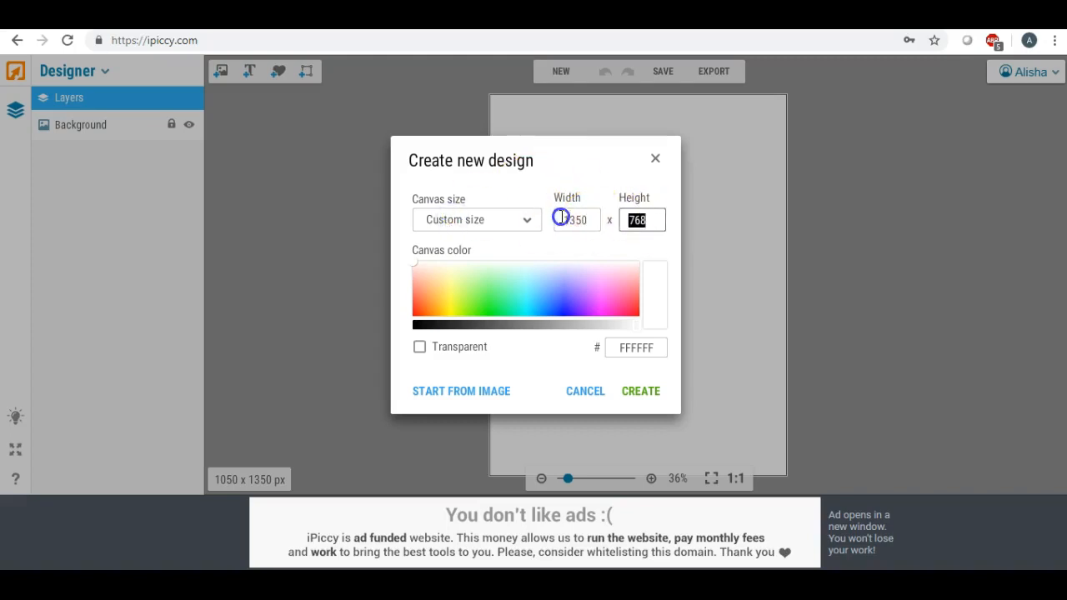
pyautogui.write('1050')
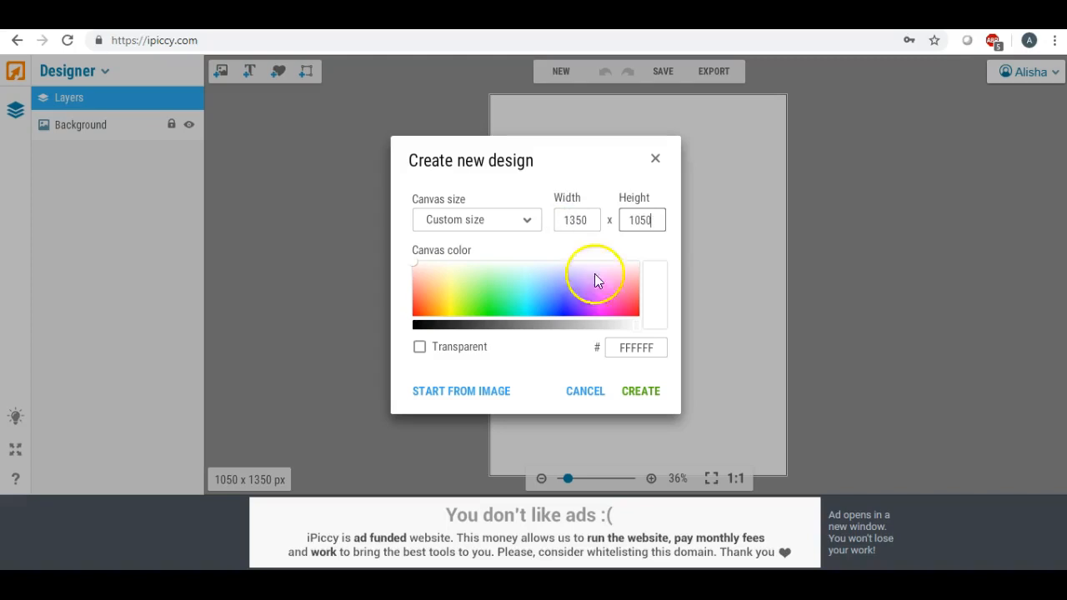
pyautogui.click(635, 391)
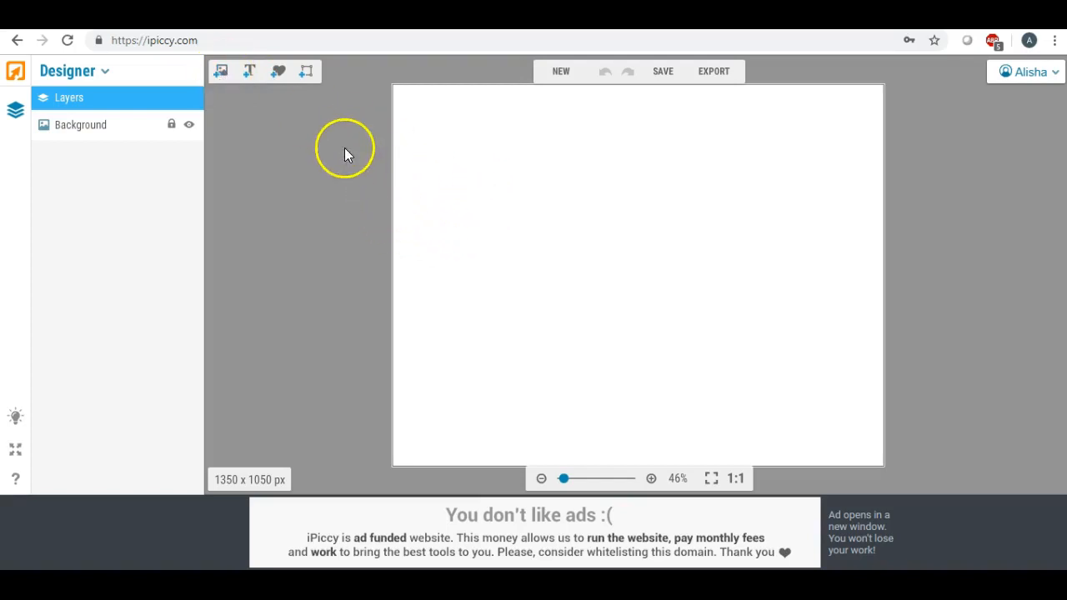
# Step: Start an image upload and look through the Desktop folder Foil&glitter paper for a background texture
pyautogui.click(222, 73)
pyautogui.click(82, 129)
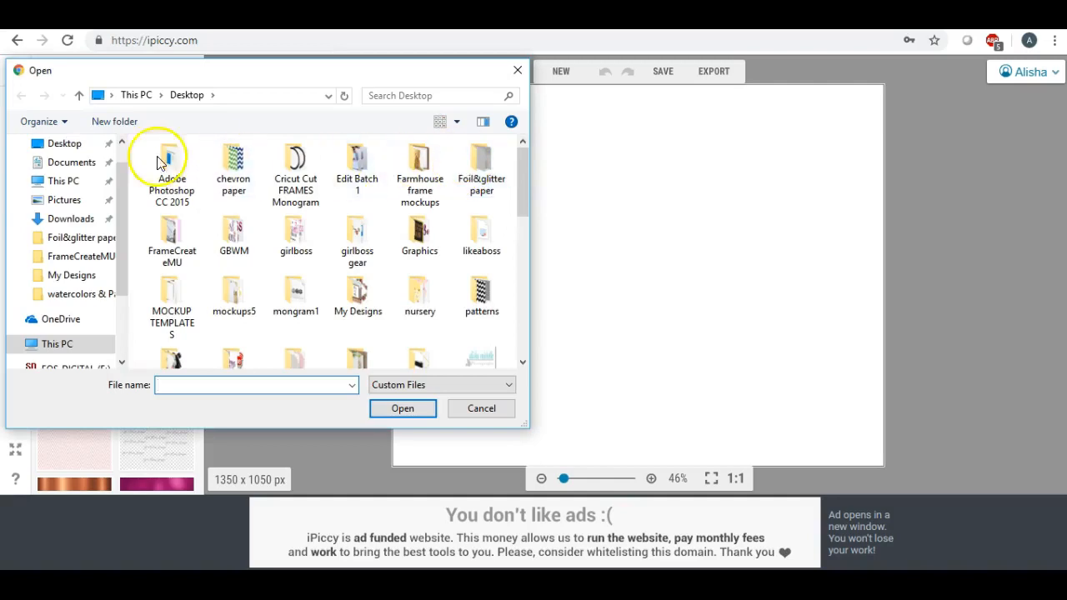
pyautogui.click(78, 147)
pyautogui.moveTo(524, 170)
pyautogui.mouseDown()
pyautogui.moveTo(521, 183)
pyautogui.moveTo(520, 166)
pyautogui.mouseUp()
pyautogui.doubleClick(488, 169)
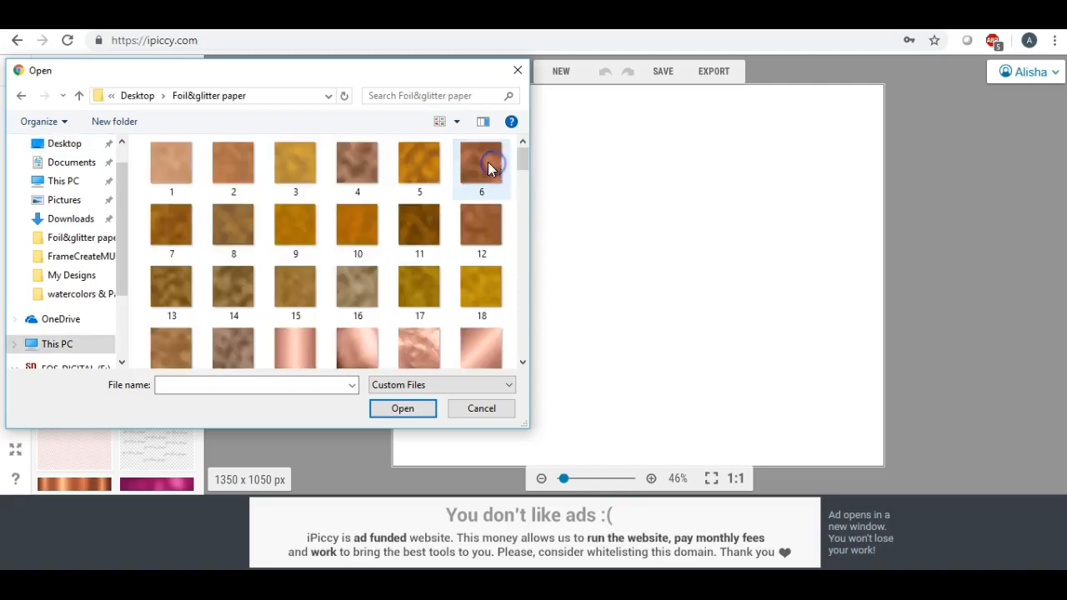
pyautogui.scroll(-2, 396, 198)
pyautogui.scroll(-3, 394, 194)
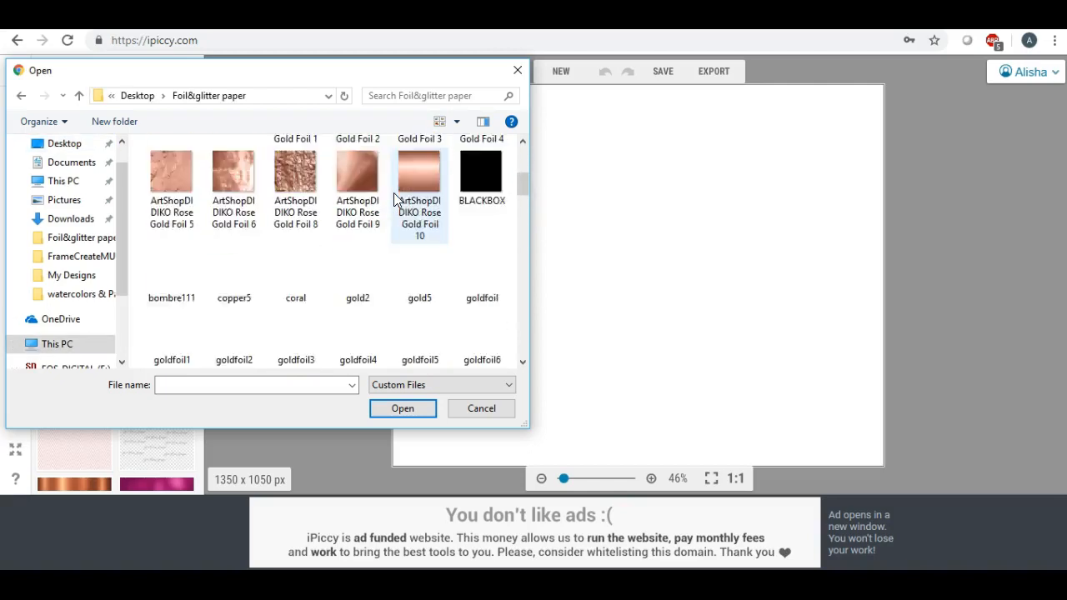
pyautogui.scroll(5, 394, 194)
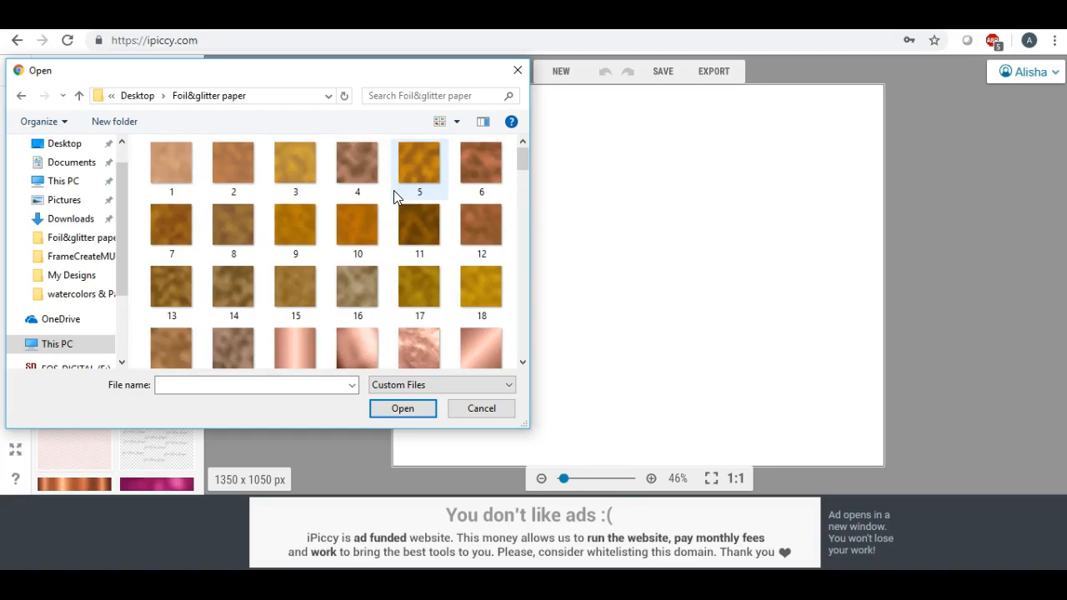
pyautogui.moveTo(523, 152); pyautogui.dragTo(513, 351)
# Step: Upload the rustic7 texture from the watercolors & Paper folder on the Desktop
pyautogui.click(66, 143)
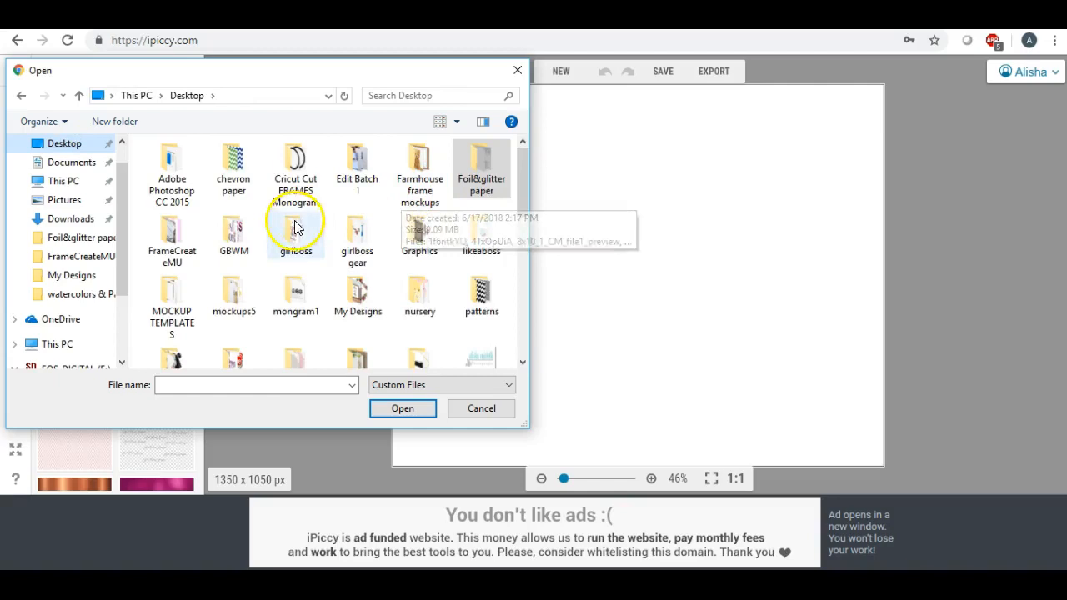
pyautogui.scroll(-3, 287, 265)
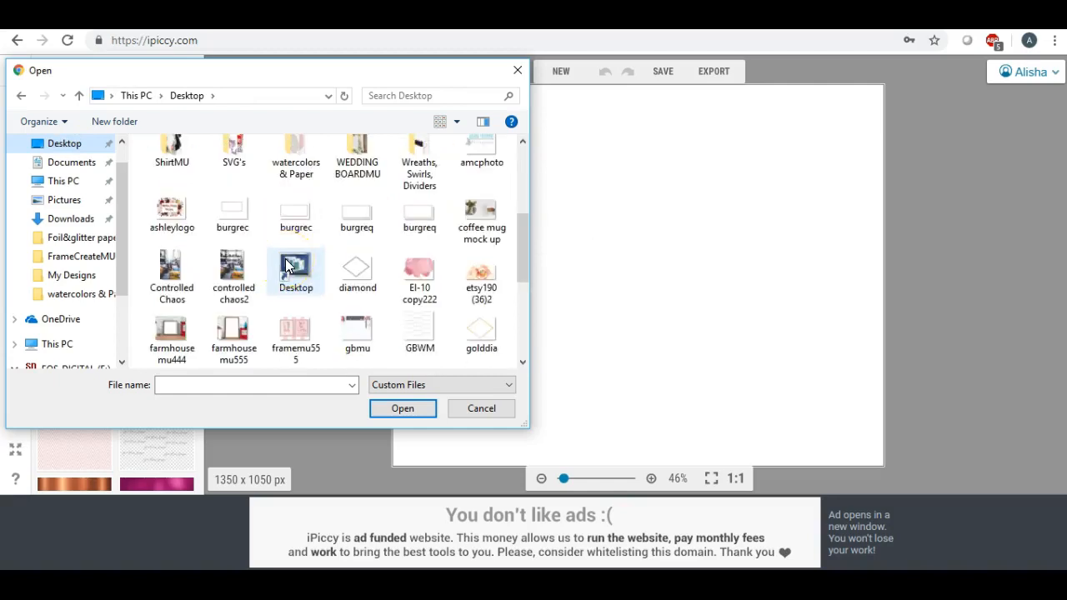
pyautogui.scroll(1, 288, 266)
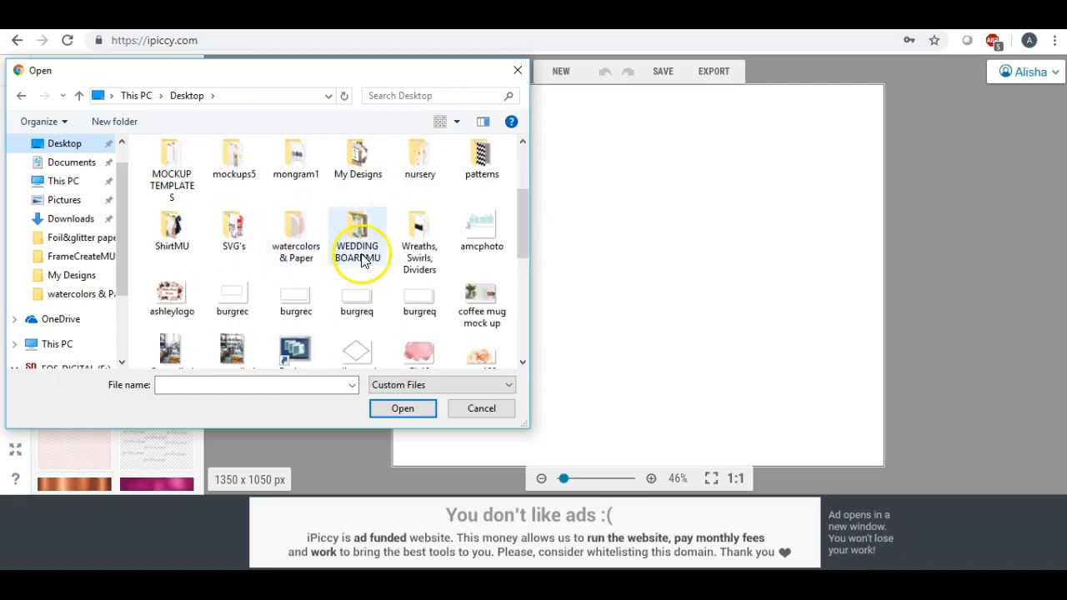
pyautogui.scroll(-1, 338, 265)
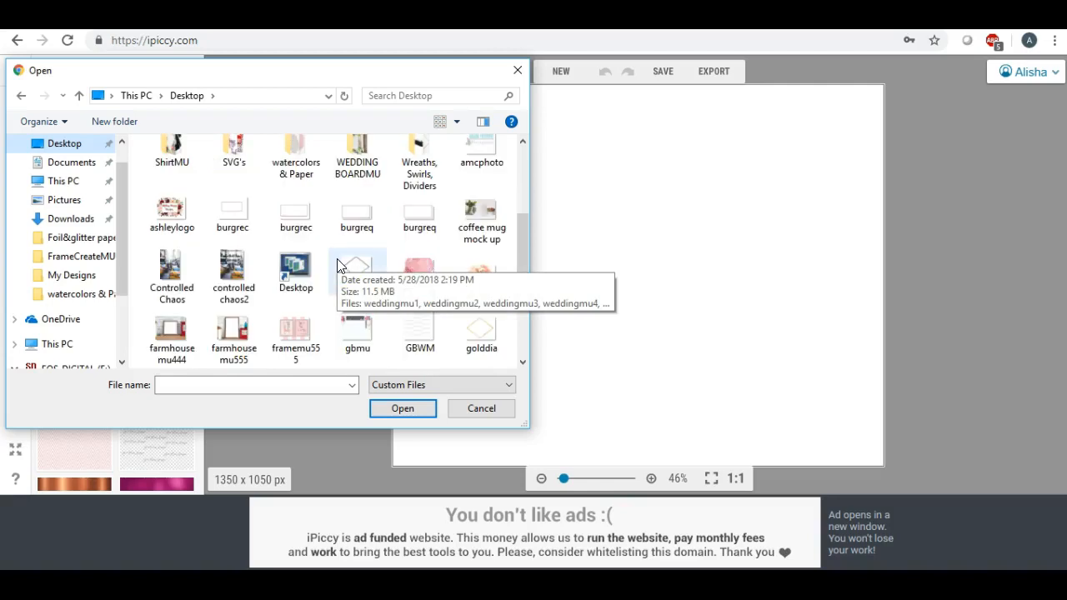
pyautogui.doubleClick(295, 154)
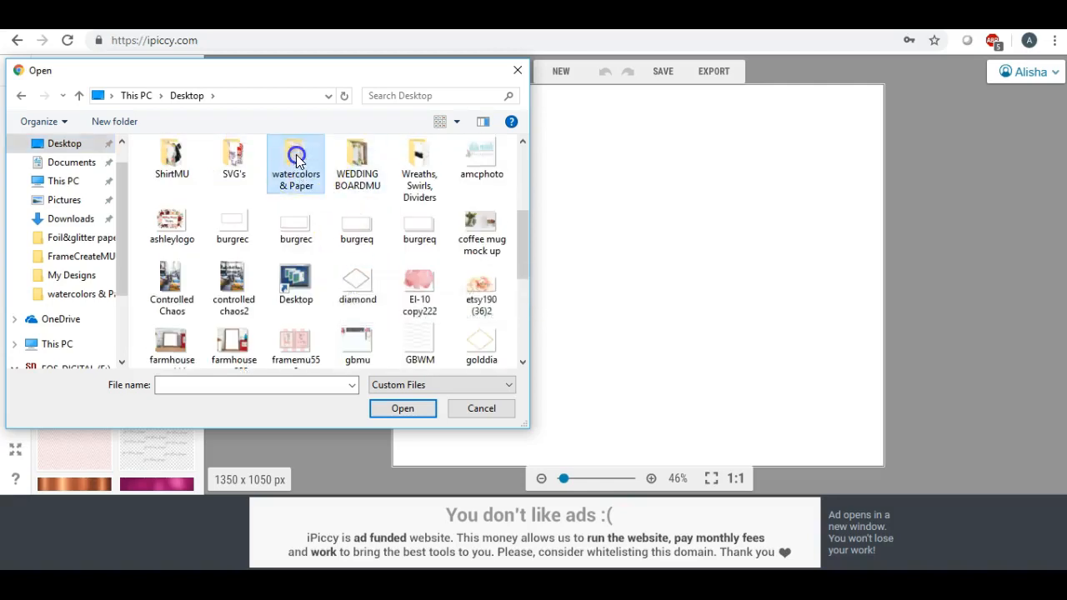
pyautogui.moveTo(525, 154); pyautogui.dragTo(517, 310)
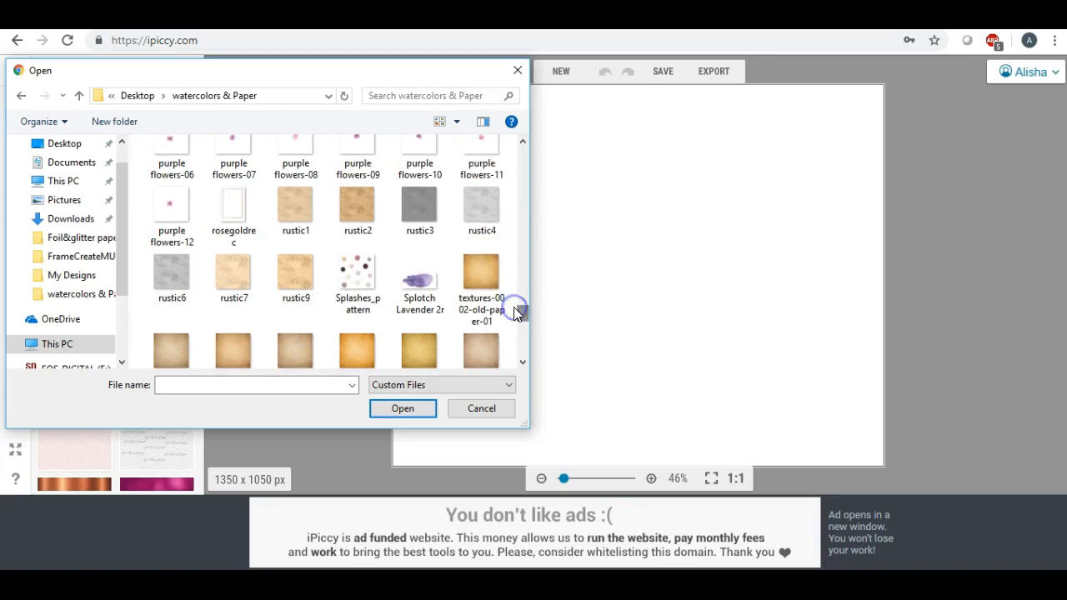
pyautogui.click(233, 278)
pyautogui.doubleClick(233, 278)
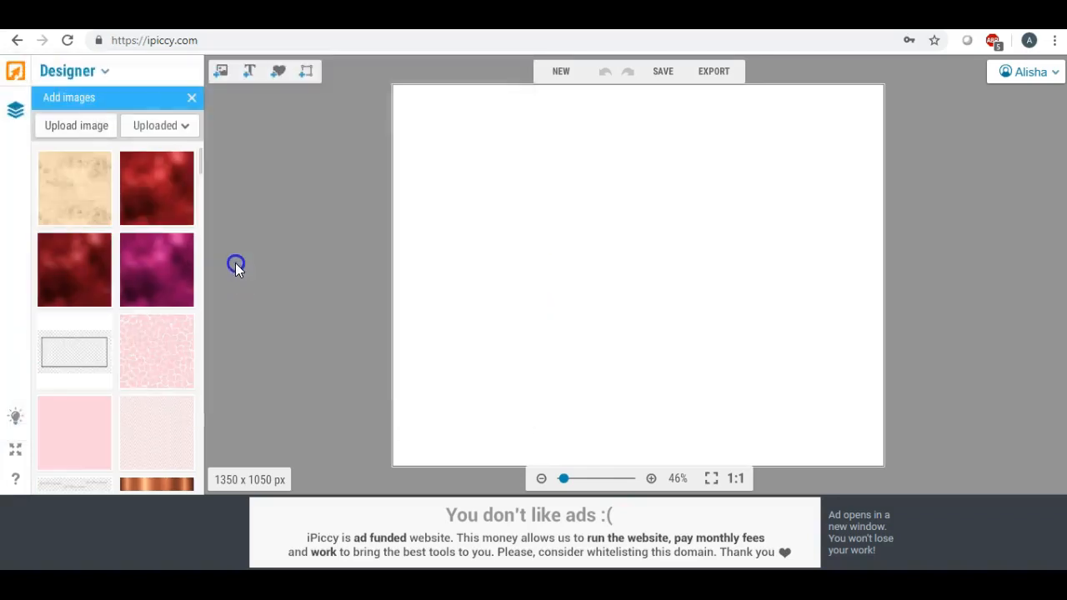
# Step: Place the rustic7 texture on the canvas, stretched to cover it completely, and set its fade to 20%
pyautogui.moveTo(83, 178); pyautogui.dragTo(438, 157)
pyautogui.moveTo(506, 156); pyautogui.dragTo(916, 157)
pyautogui.click(639, 225)
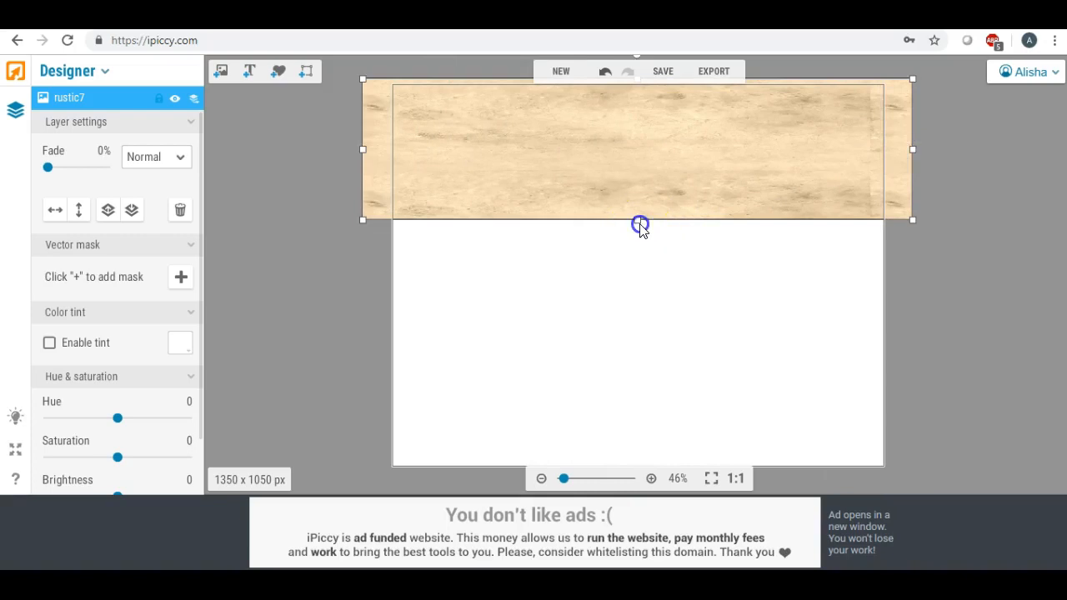
pyautogui.click(670, 170)
pyautogui.moveTo(639, 220); pyautogui.dragTo(634, 507)
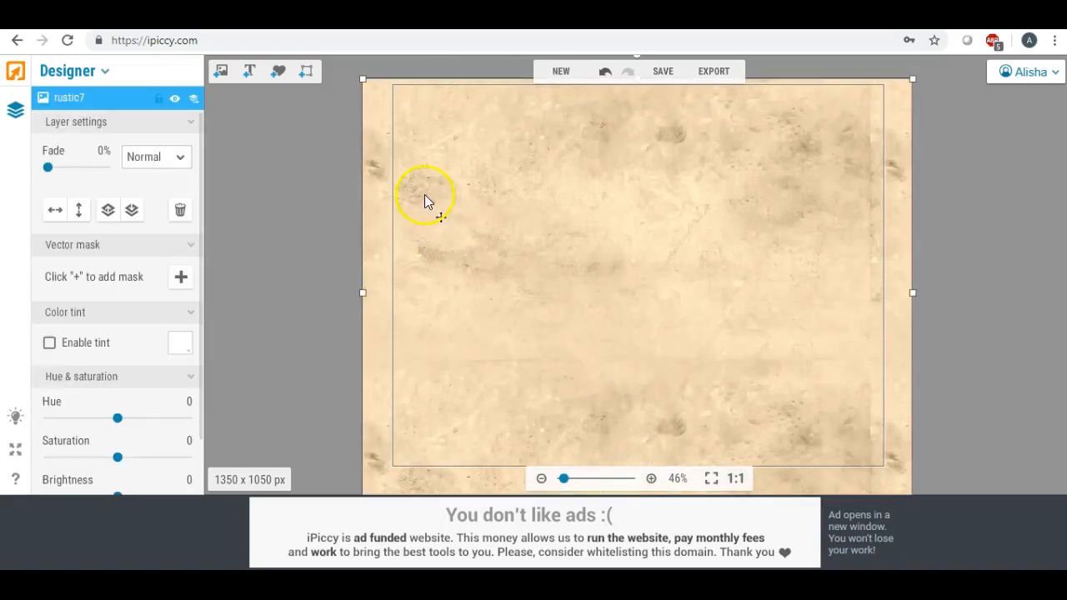
pyautogui.moveTo(581, 182); pyautogui.dragTo(434, 157)
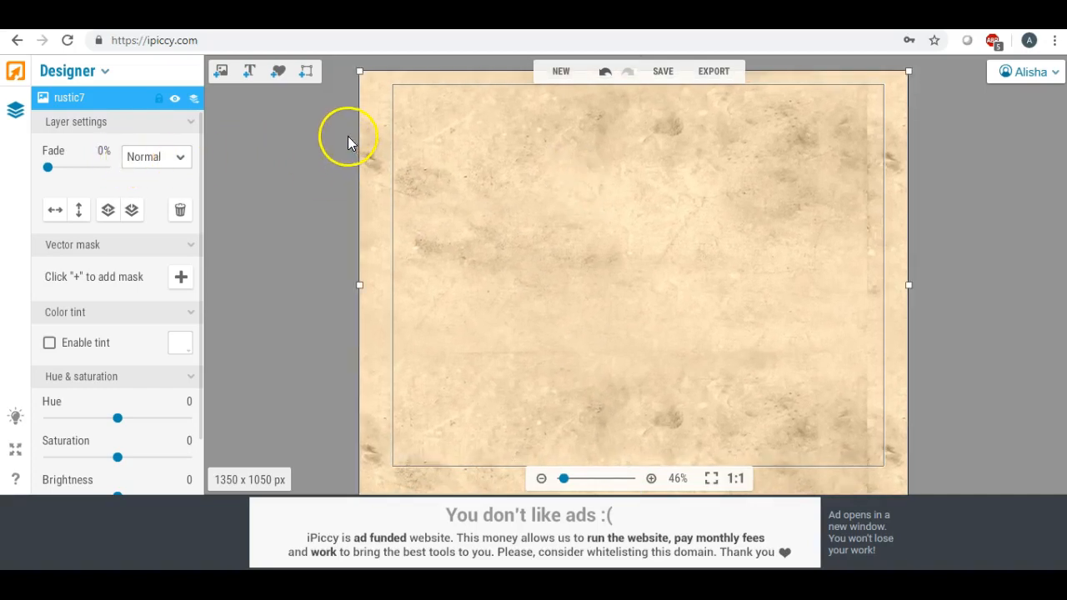
pyautogui.moveTo(51, 174); pyautogui.dragTo(61, 178)
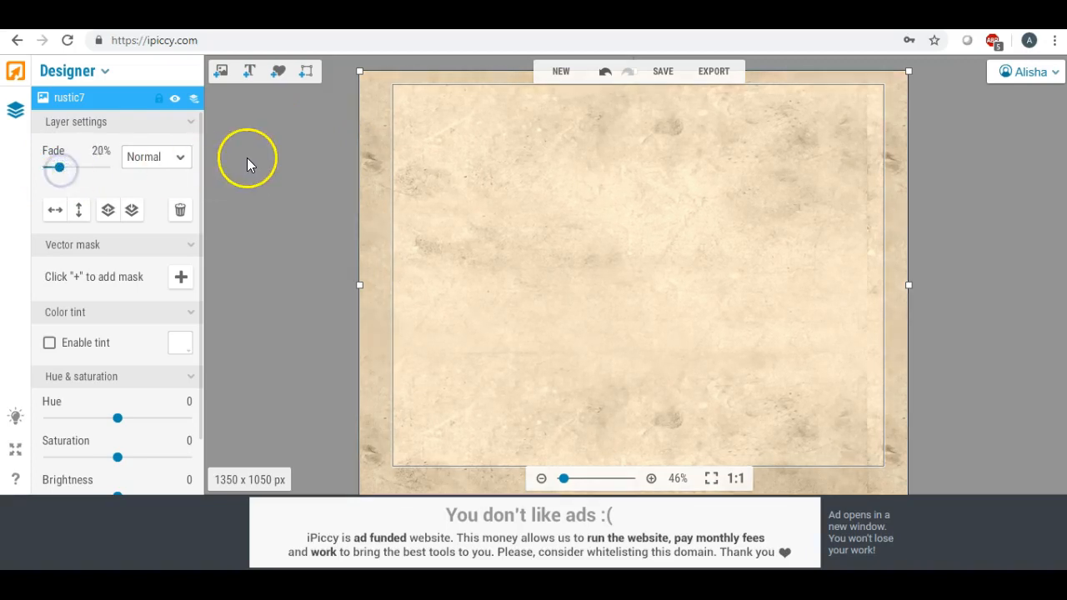
# Step: Add a second text box, place it in the upper middle of the label, and set its text to "Mr."
pyautogui.click(251, 75)
pyautogui.moveTo(632, 292); pyautogui.dragTo(609, 187)
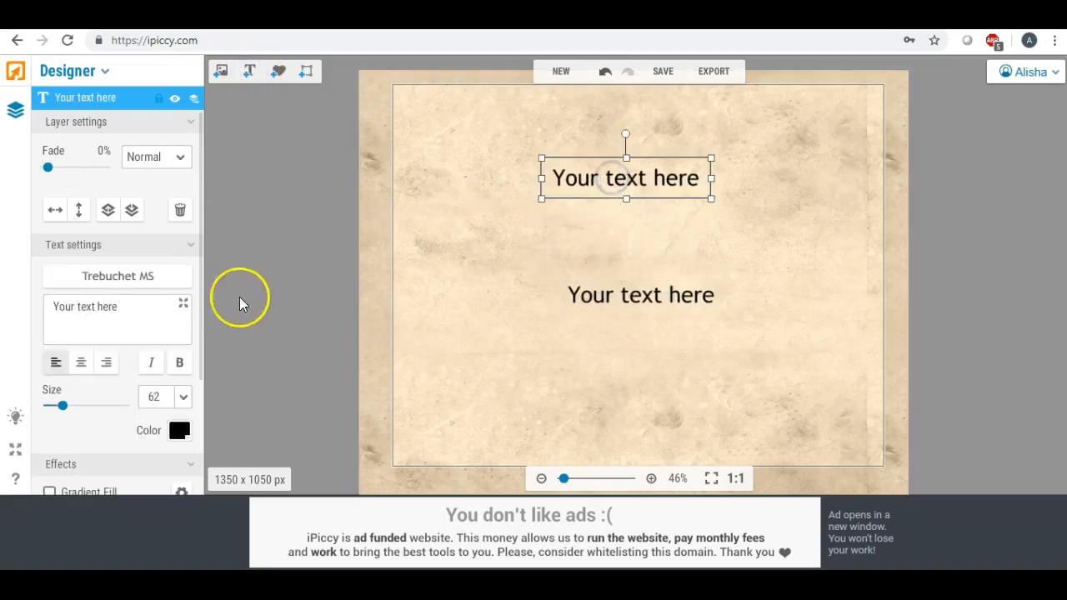
pyautogui.moveTo(134, 305); pyautogui.dragTo(11, 296)
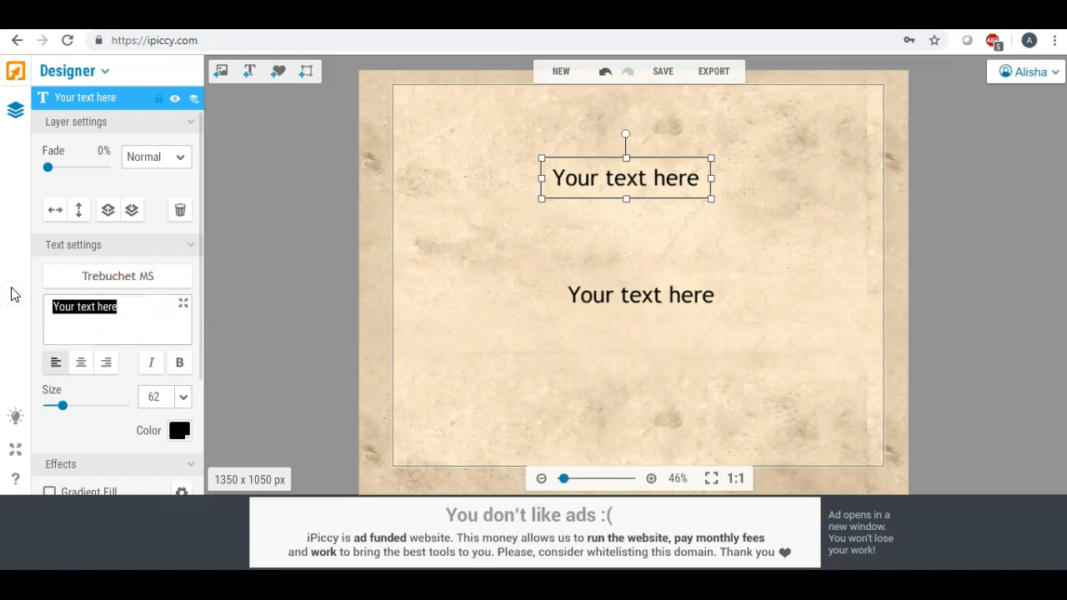
pyautogui.write('Mr')
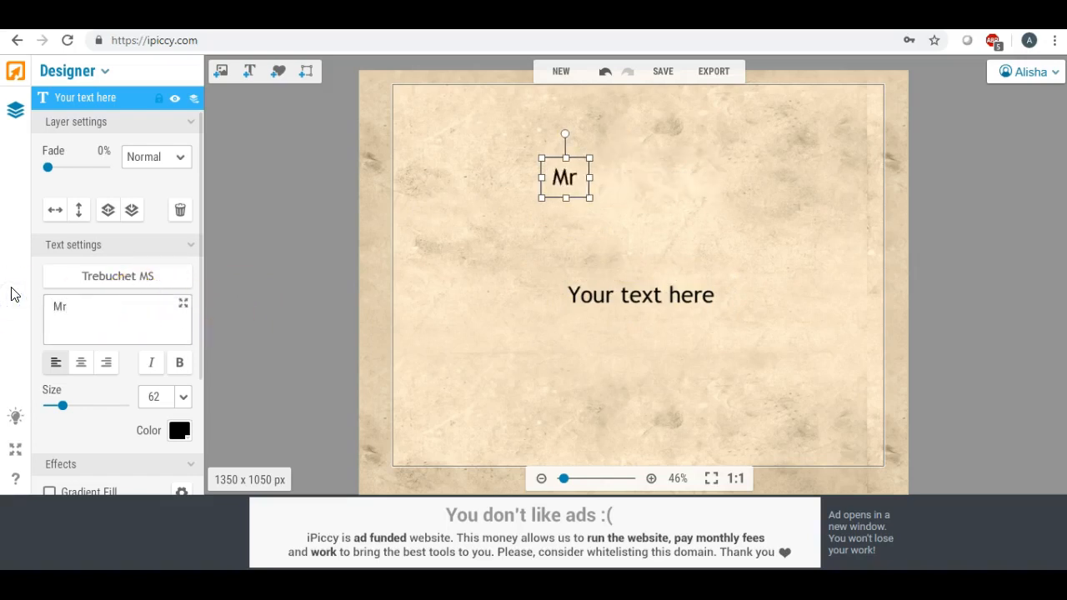
pyautogui.write('.')
pyautogui.click(58, 318)
# Step: Replace the remaining placeholder text with "&" and move it up beneath "Mr."
pyautogui.click(590, 306)
pyautogui.click(145, 314)
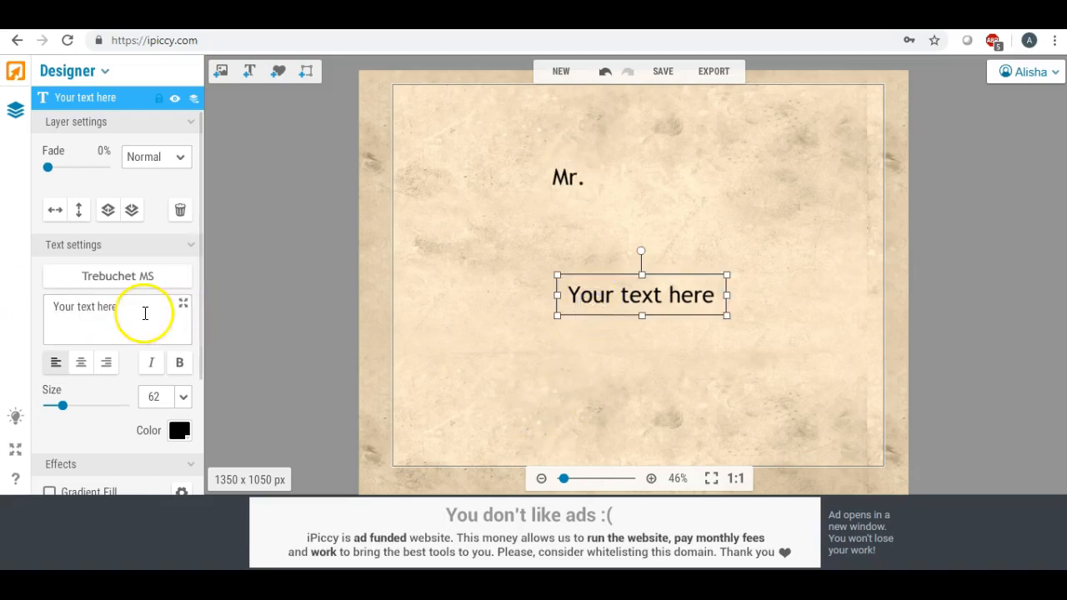
pyautogui.tripleClick(131, 307)
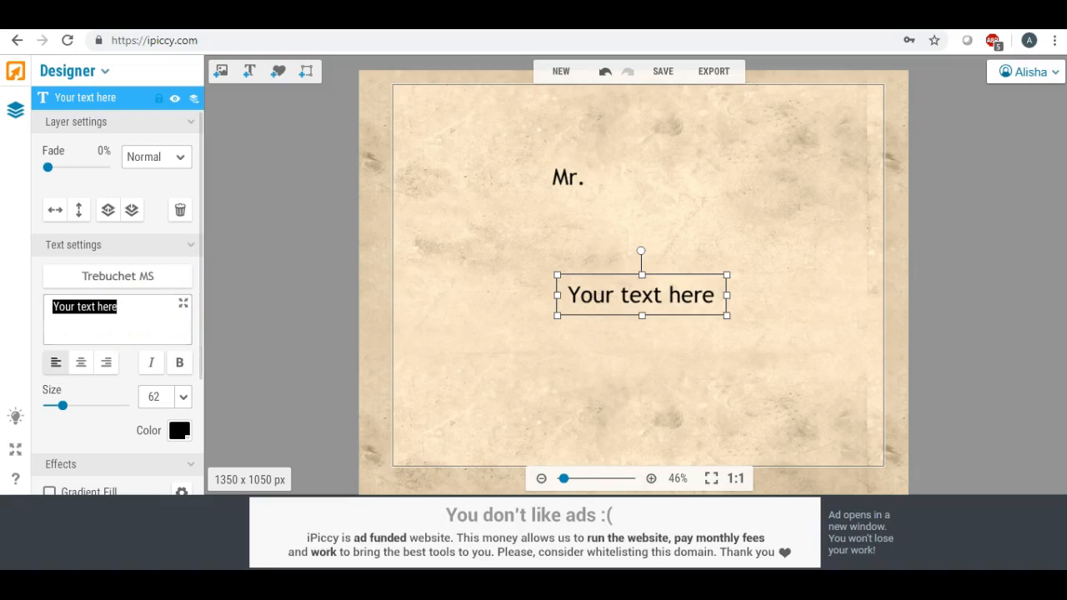
pyautogui.write('&')
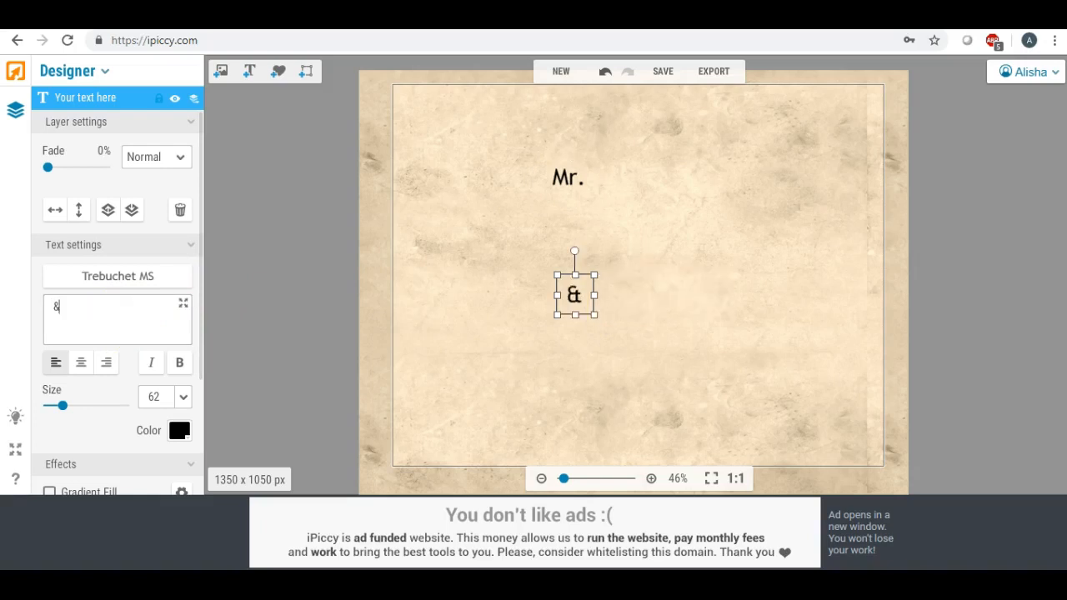
pyautogui.moveTo(585, 277); pyautogui.dragTo(578, 246)
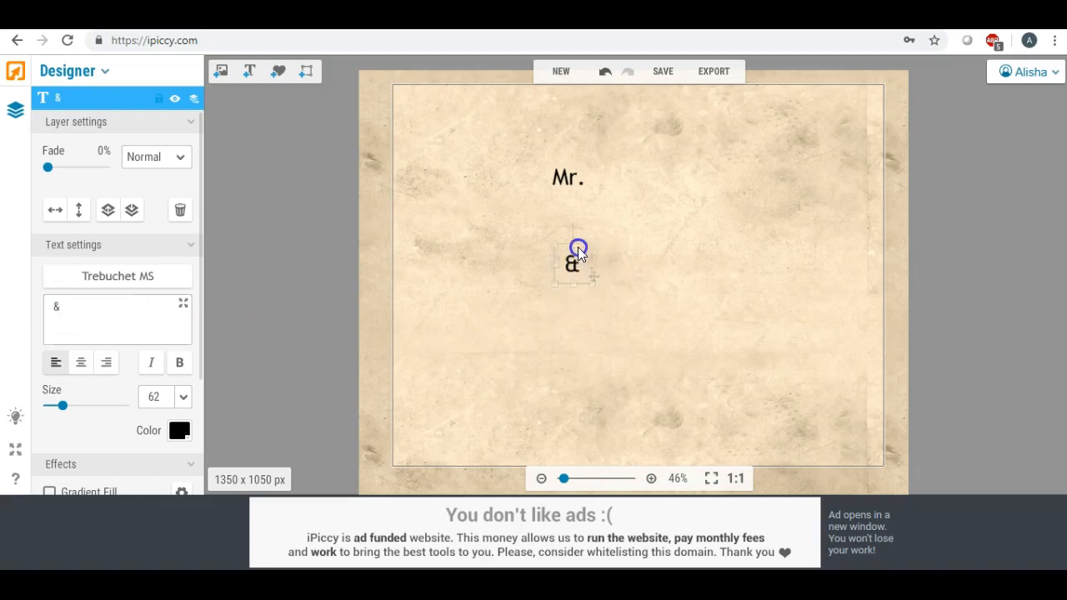
pyautogui.click(590, 304)
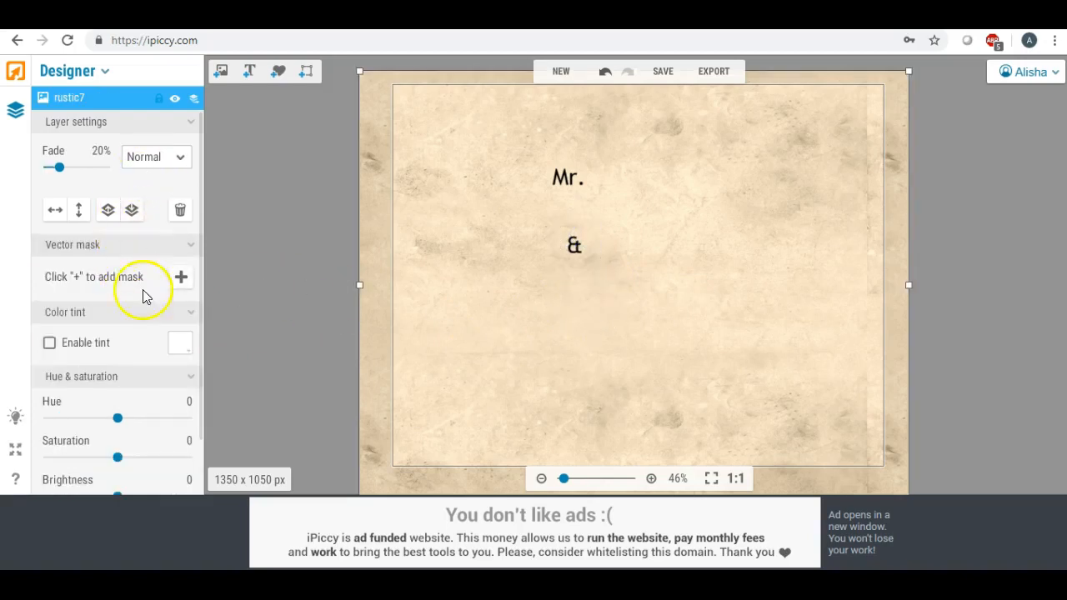
# Step: Add a text box reading "Mrs." and place it to the right of the "&"
pyautogui.click(249, 72)
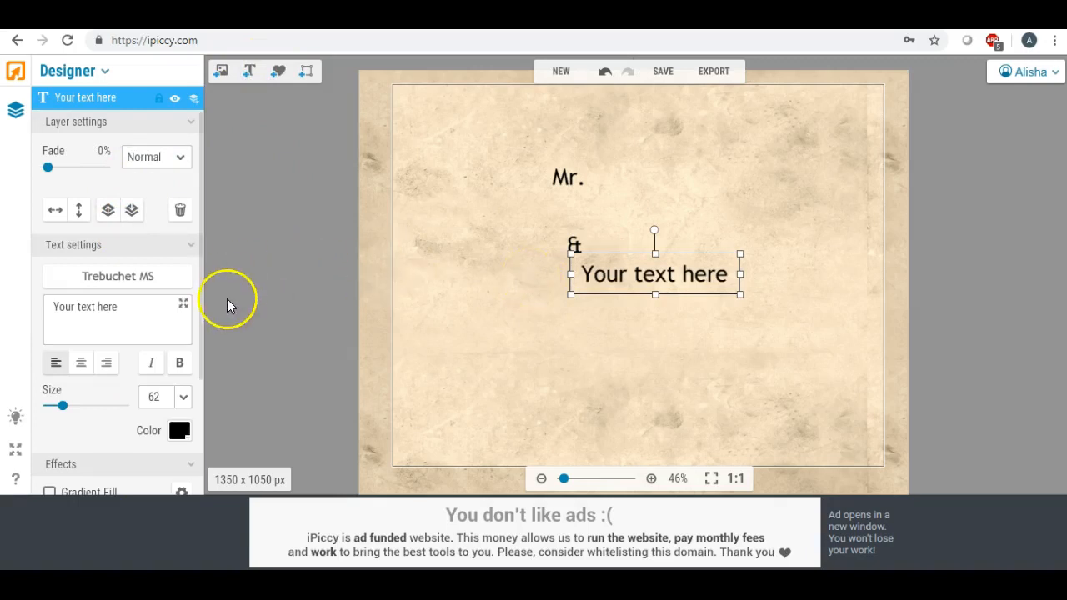
pyautogui.moveTo(133, 307); pyautogui.dragTo(37, 309)
pyautogui.write('Mrs.')
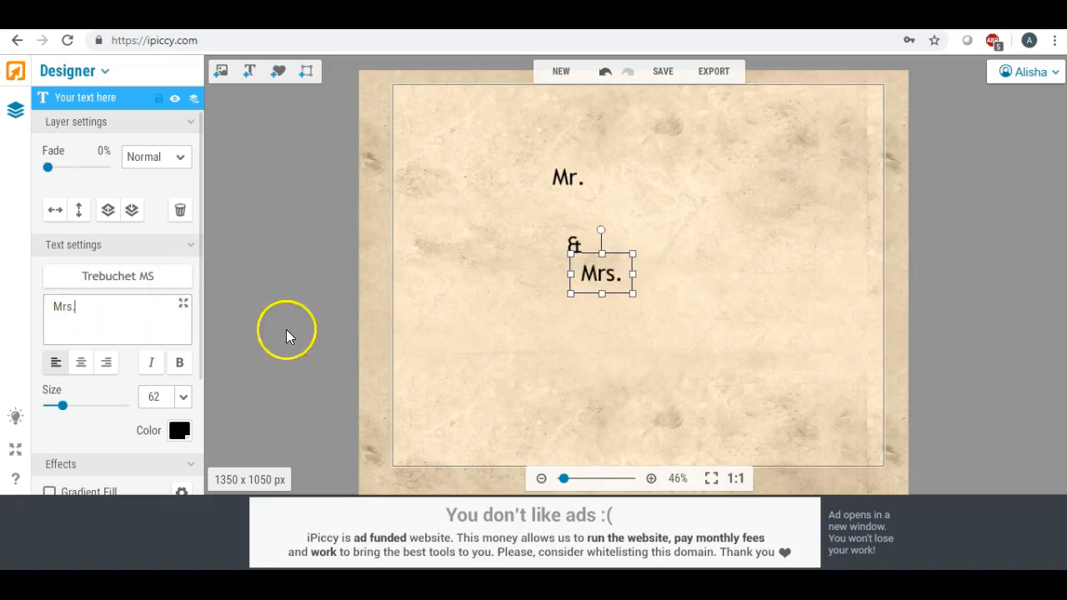
pyautogui.moveTo(631, 269); pyautogui.dragTo(699, 242)
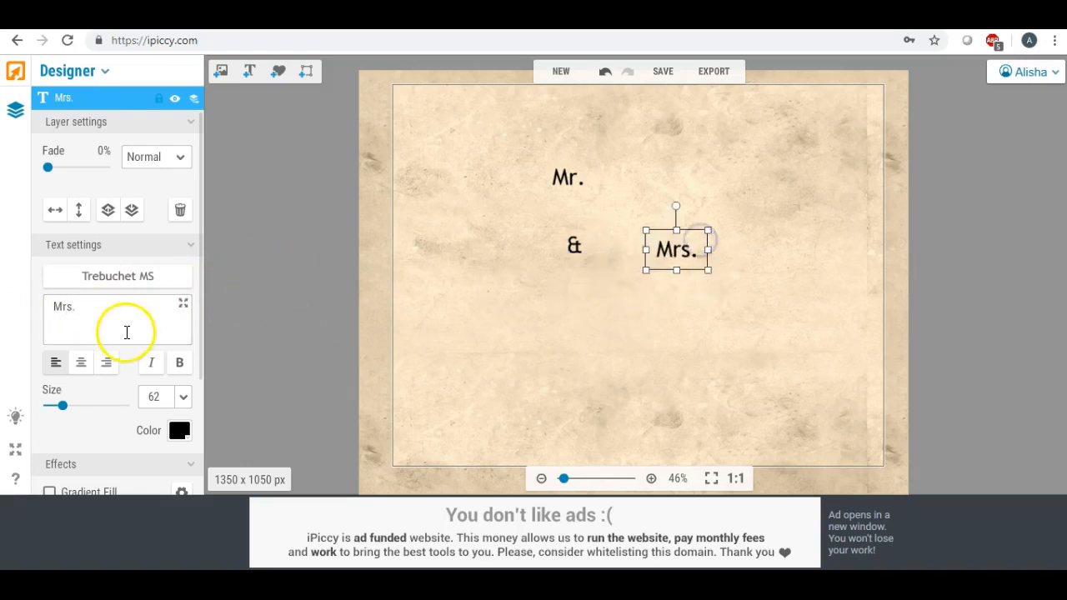
pyautogui.moveTo(89, 306); pyautogui.dragTo(10, 306)
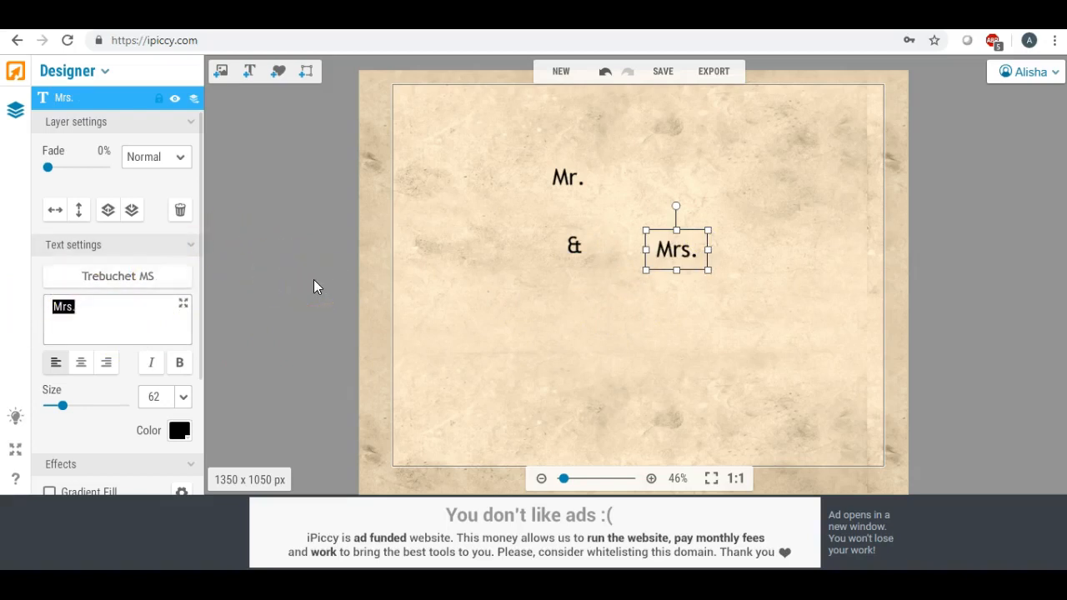
# Step: Add a text box with the couple's surname and place it below the "&"
pyautogui.click(248, 71)
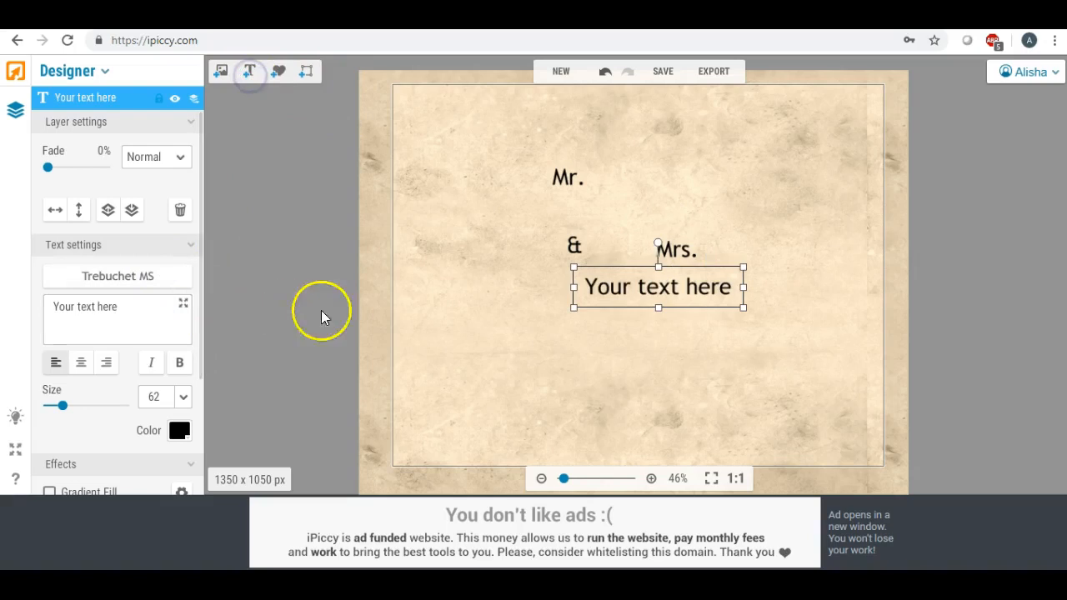
pyautogui.moveTo(603, 305); pyautogui.dragTo(557, 320)
pyautogui.moveTo(131, 306); pyautogui.dragTo(53, 307)
pyautogui.write('Smith')
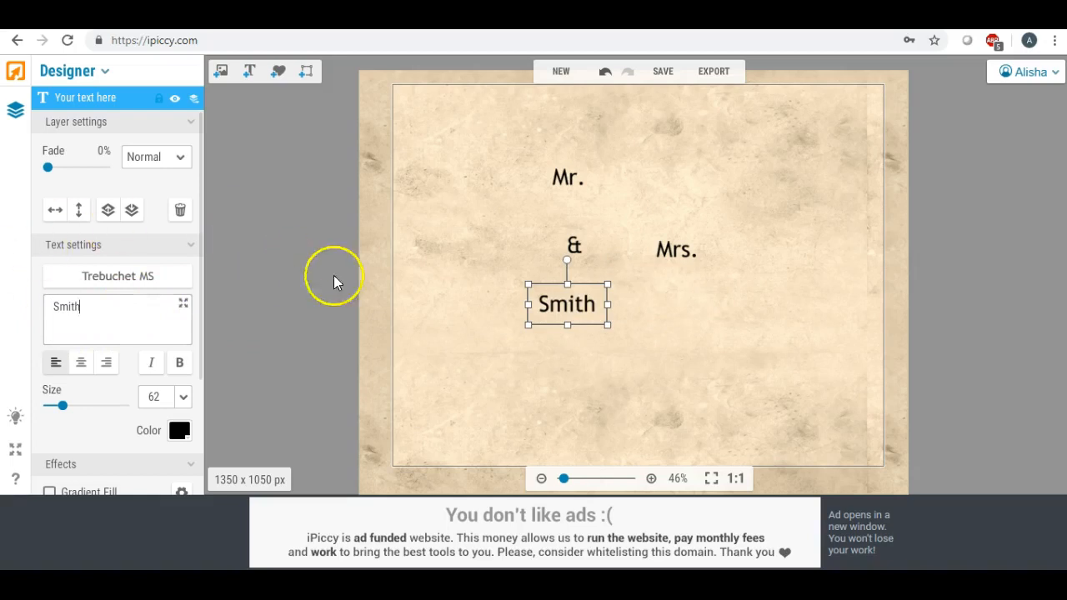
pyautogui.moveTo(550, 302); pyautogui.dragTo(582, 297)
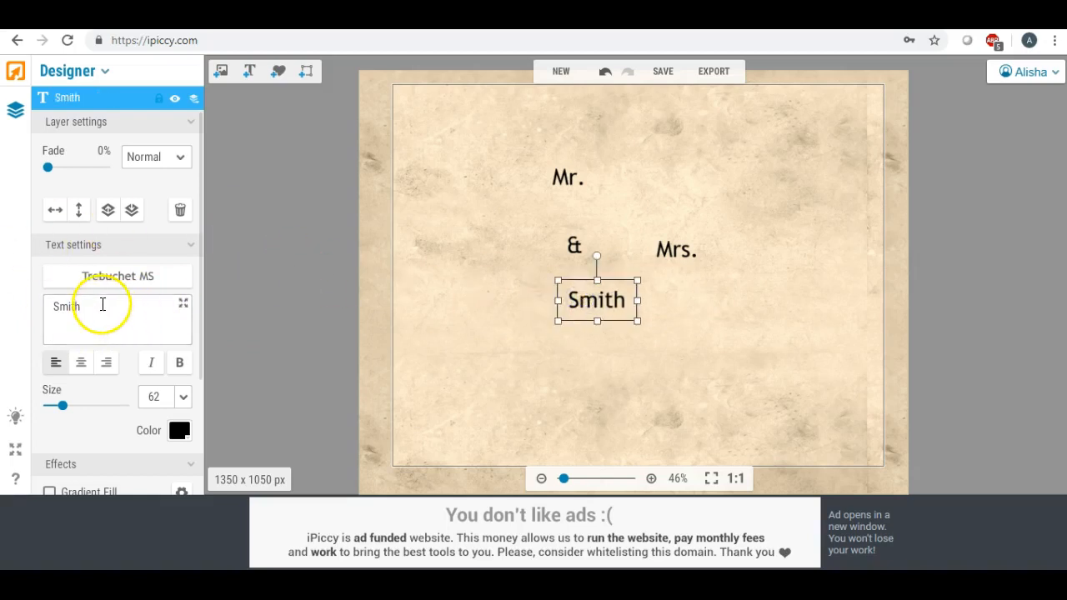
# Step: Add a text box reading "June 8, 2019" and place it below the surname
pyautogui.click(606, 374)
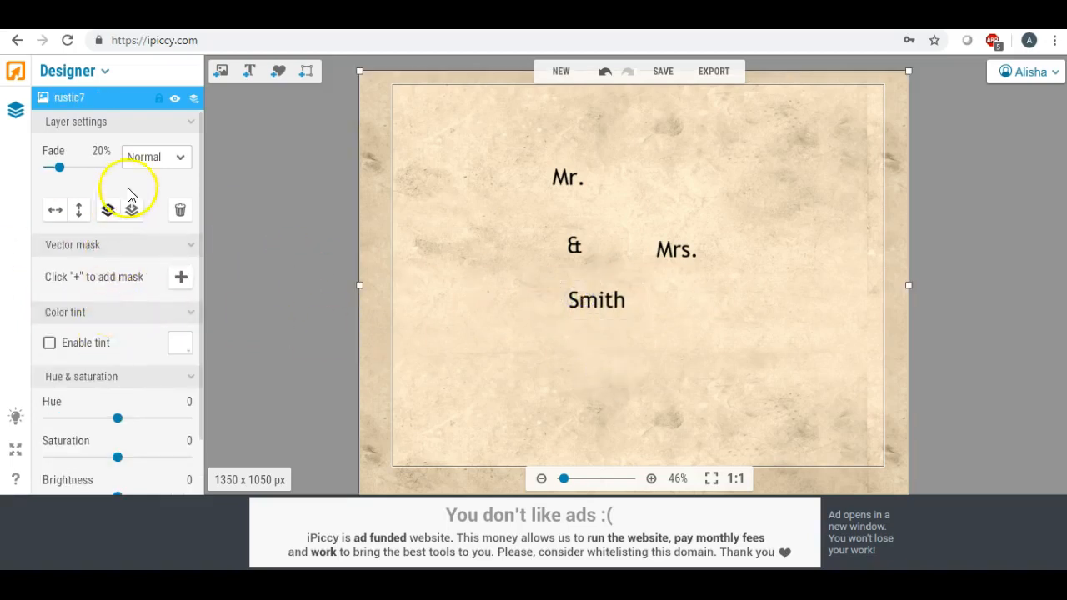
pyautogui.click(249, 71)
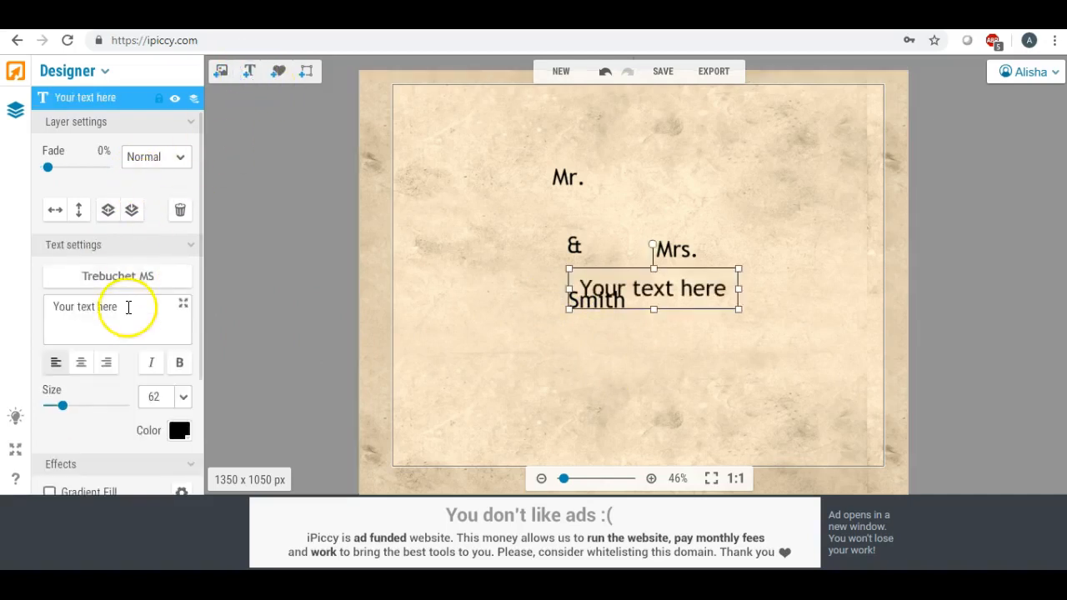
pyautogui.click(131, 307)
pyautogui.hotkey('ctrl', 'a')
pyautogui.moveTo(656, 313); pyautogui.dragTo(615, 353)
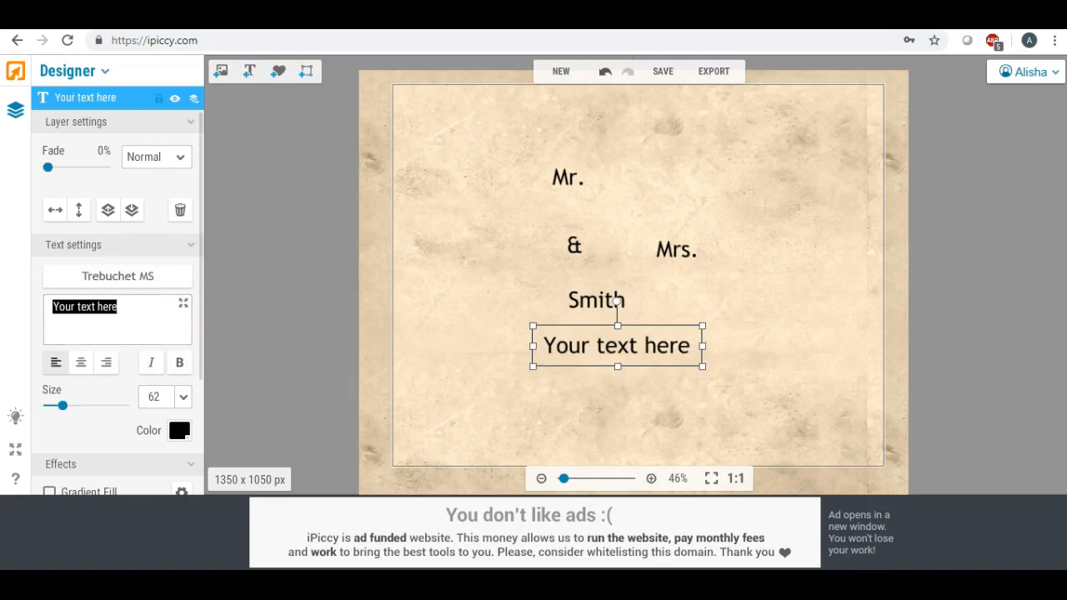
pyautogui.write('June, 8')
pyautogui.press('BackSpace')
pyautogui.press('BackSpace')
pyautogui.press('BackSpace')
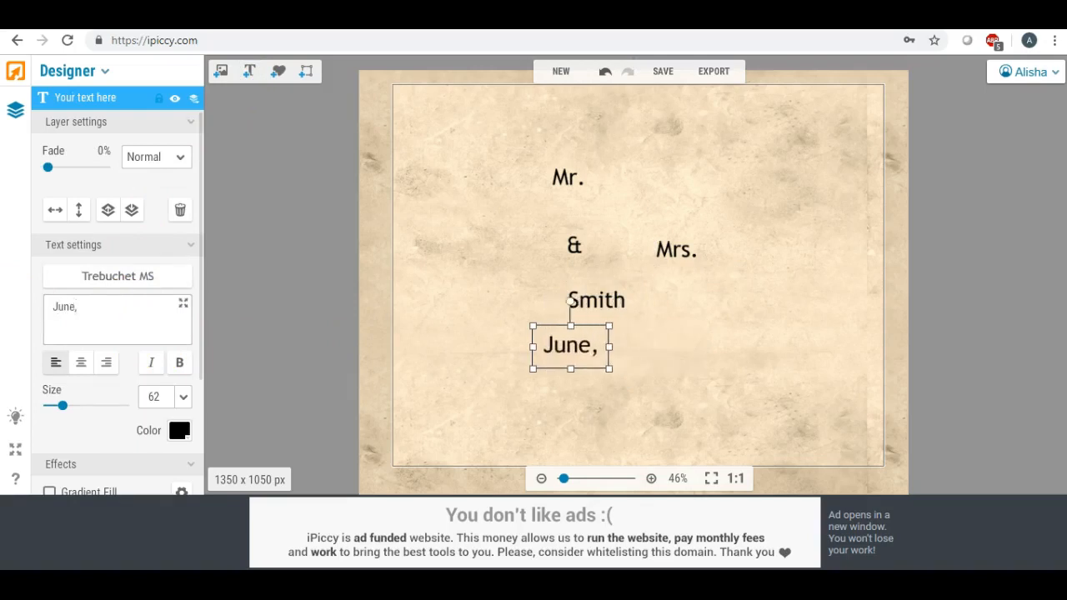
pyautogui.write('8,')
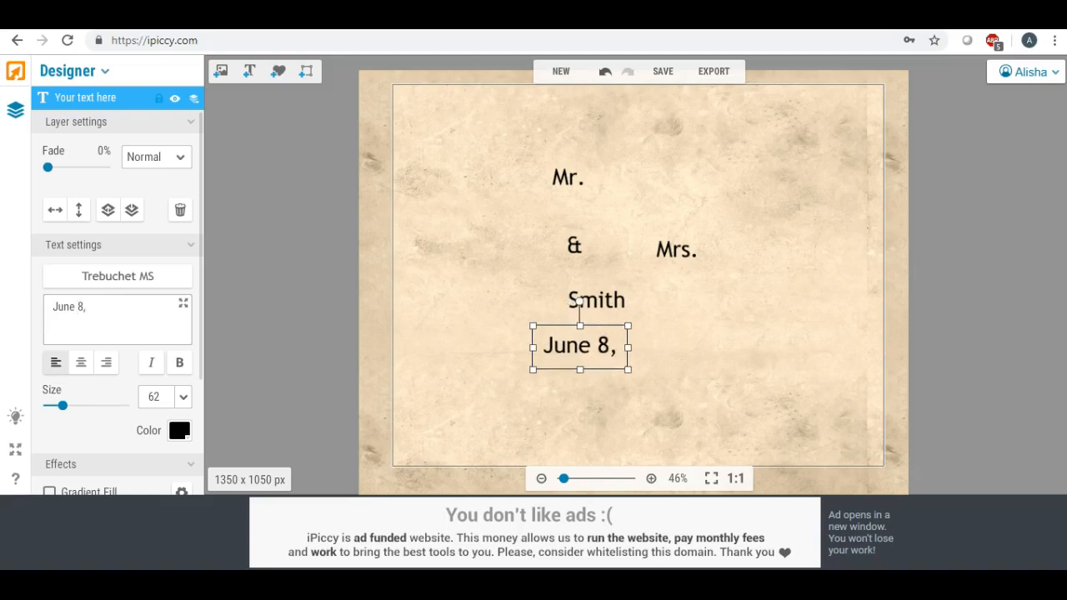
pyautogui.write(' 2019')
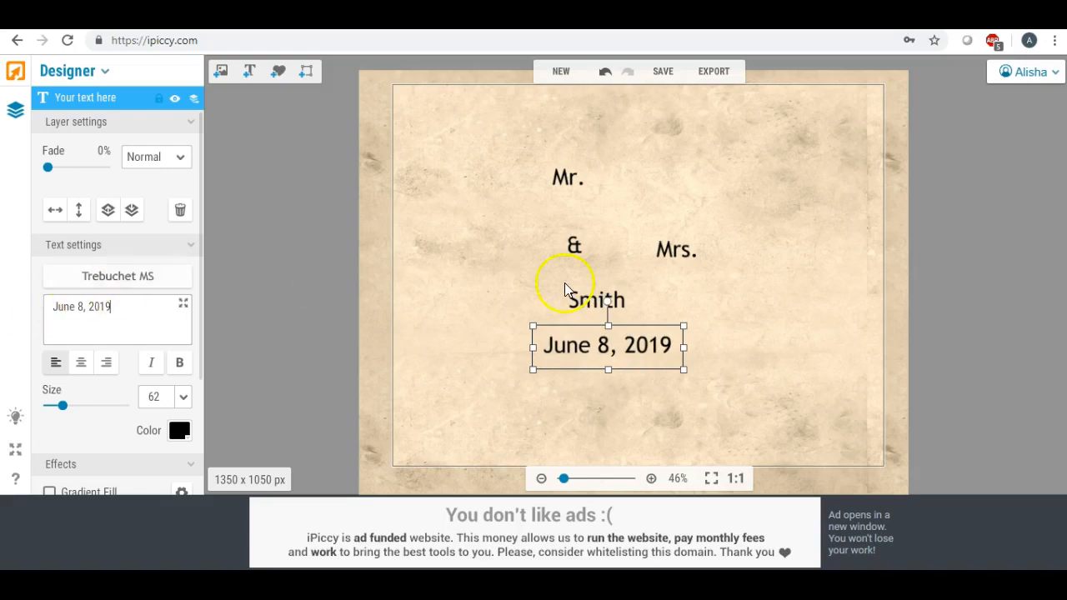
pyautogui.click(501, 281)
# Step: Enlarge "Mr.", "&" and "Mrs.", with "Mrs." at size 149, and stack them in a column with the surname set aside
pyautogui.click(567, 183)
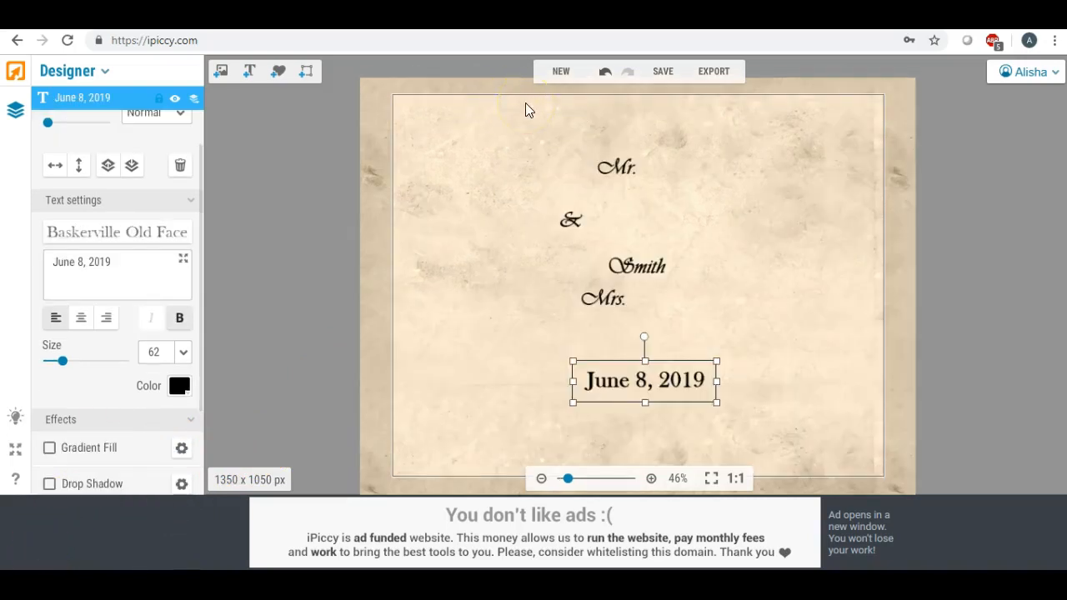
pyautogui.click(634, 171)
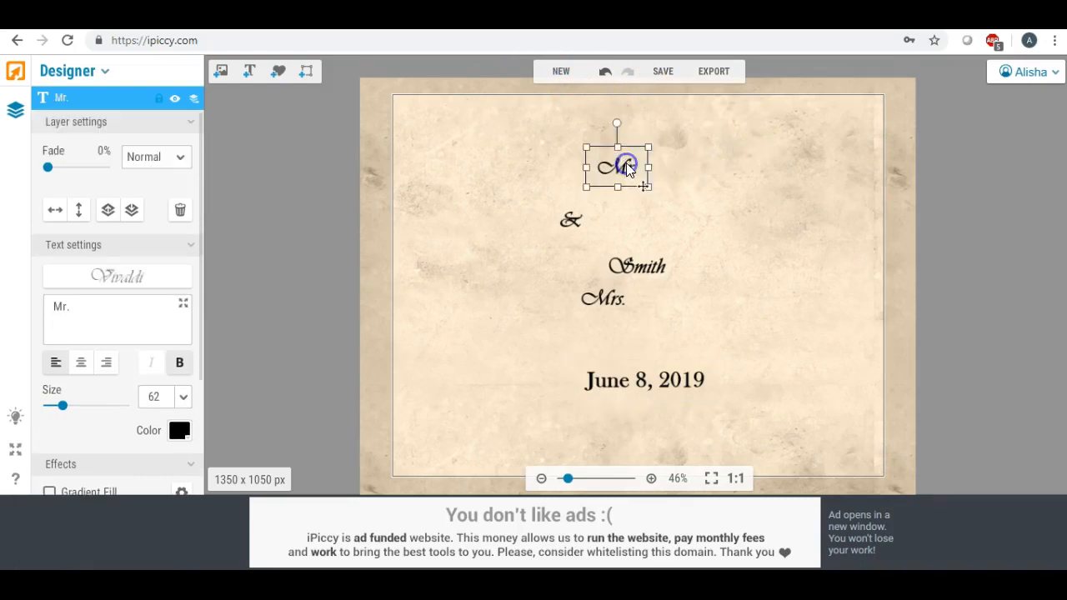
pyautogui.moveTo(628, 181); pyautogui.dragTo(739, 269)
pyautogui.moveTo(651, 202); pyautogui.dragTo(625, 191)
pyautogui.moveTo(570, 233); pyautogui.dragTo(591, 332)
pyautogui.moveTo(553, 282); pyautogui.dragTo(752, 288)
pyautogui.moveTo(595, 297); pyautogui.dragTo(659, 363)
pyautogui.moveTo(564, 304); pyautogui.dragTo(616, 303)
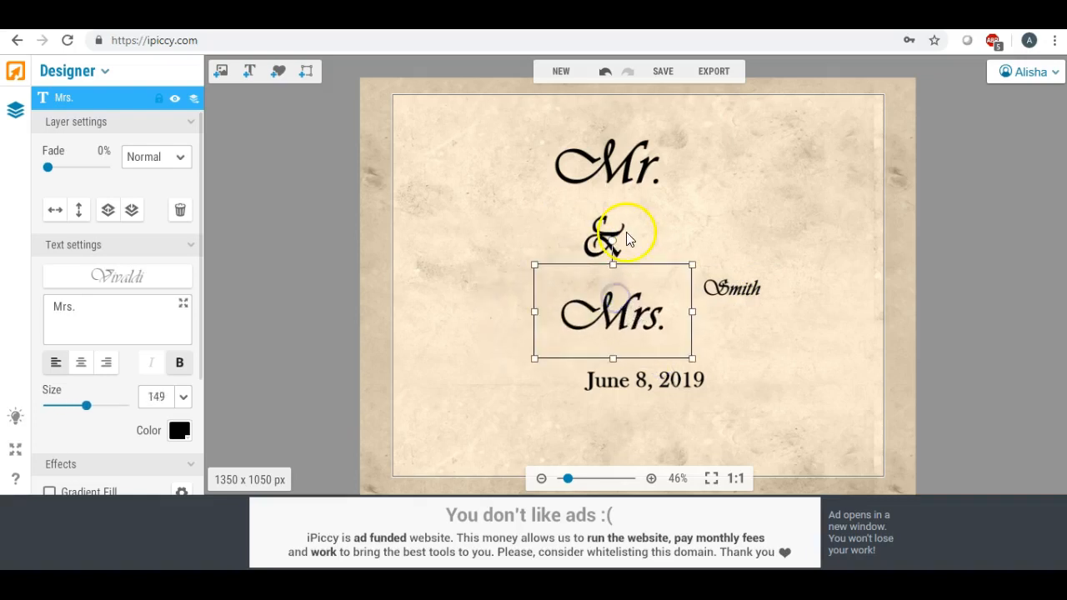
# Step: Move "Mr.", "&" and "Mrs." up toward the label's upper edge with tighter spacing between them
pyautogui.moveTo(617, 158); pyautogui.dragTo(628, 146)
pyautogui.moveTo(608, 234); pyautogui.dragTo(615, 210)
pyautogui.moveTo(607, 312); pyautogui.dragTo(615, 277)
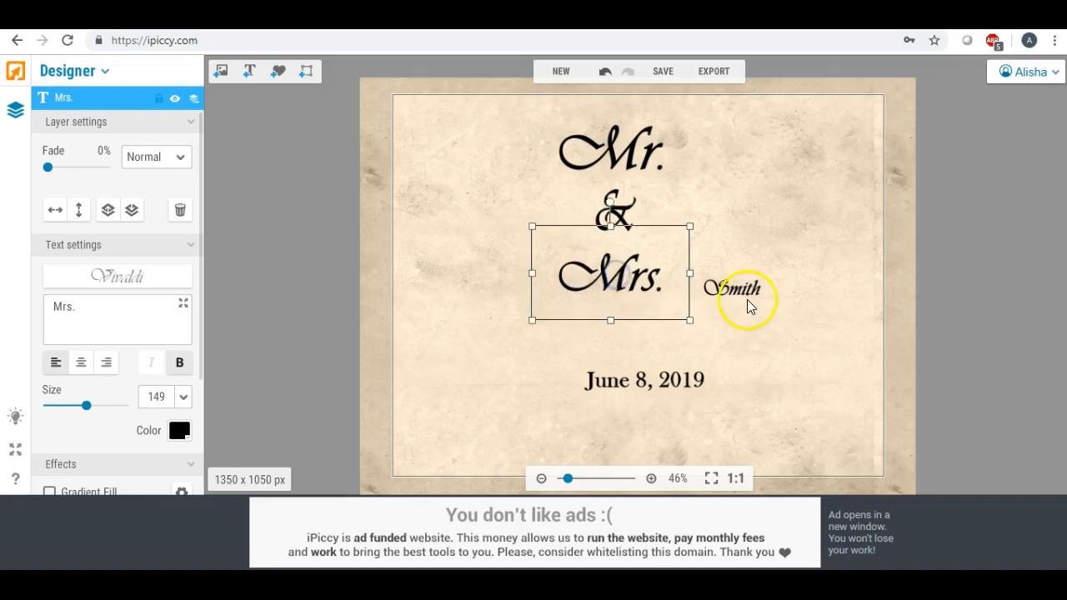
# Step: Enlarge the surname to size 174 and center it directly below "Mrs.", moving the date out of the way
pyautogui.click(748, 306)
pyautogui.moveTo(776, 315); pyautogui.dragTo(889, 368)
pyautogui.moveTo(771, 346); pyautogui.dragTo(622, 359)
pyautogui.click(663, 387)
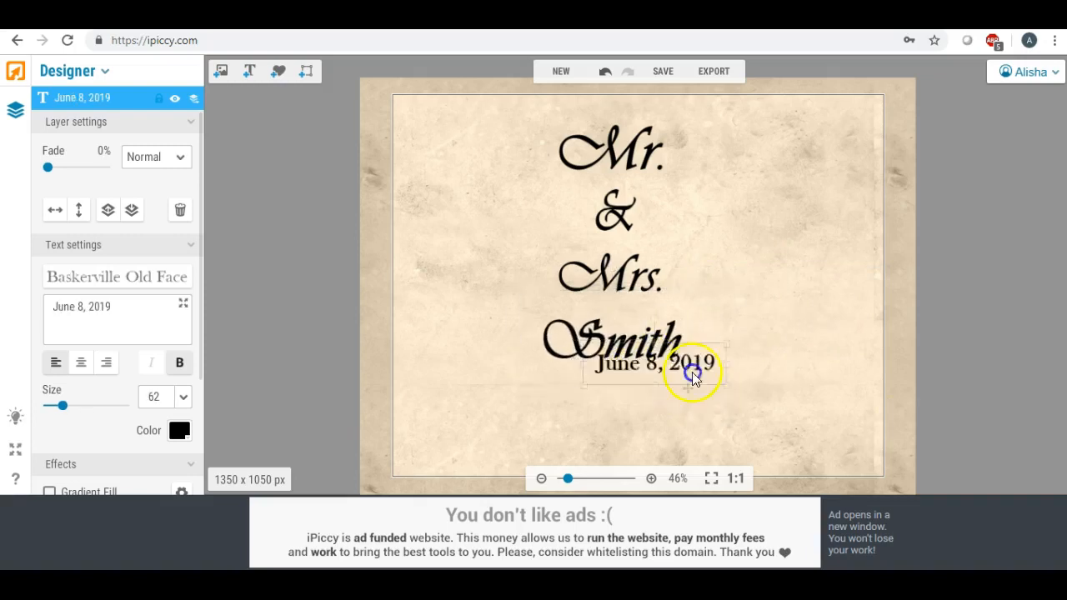
pyautogui.moveTo(691, 372); pyautogui.dragTo(810, 369)
pyautogui.click(607, 354)
pyautogui.moveTo(525, 383); pyautogui.dragTo(453, 405)
pyautogui.moveTo(567, 386); pyautogui.dragTo(592, 365)
# Step: Move the date below the surname, enlarge it to size 71, and center it there
pyautogui.moveTo(770, 380); pyautogui.dragTo(592, 409)
pyautogui.click(529, 424)
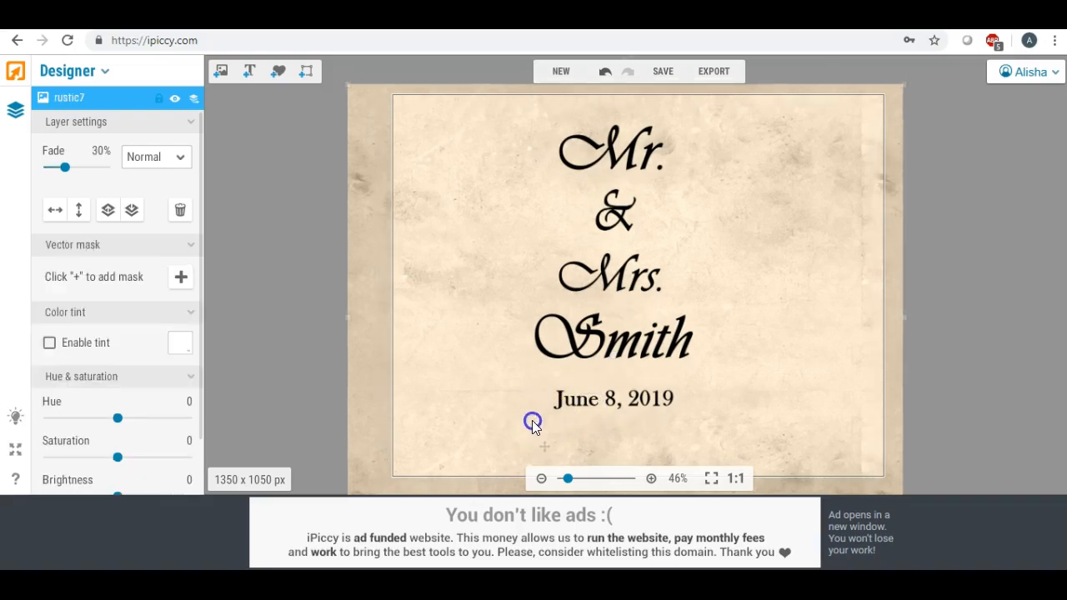
pyautogui.click(590, 400)
pyautogui.moveTo(542, 431); pyautogui.dragTo(597, 411)
pyautogui.click(582, 421)
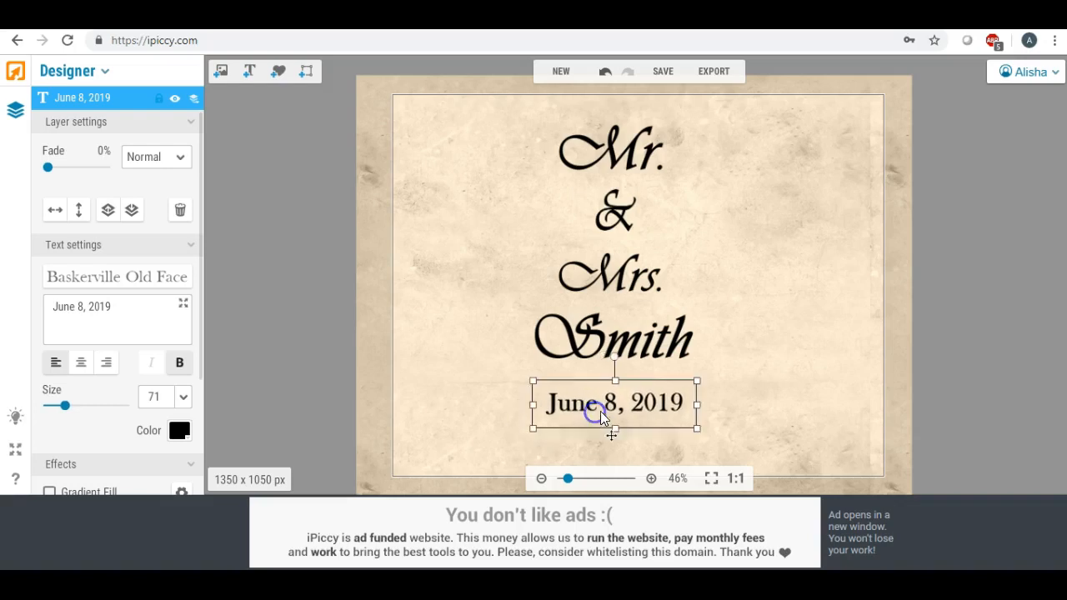
pyautogui.click(737, 361)
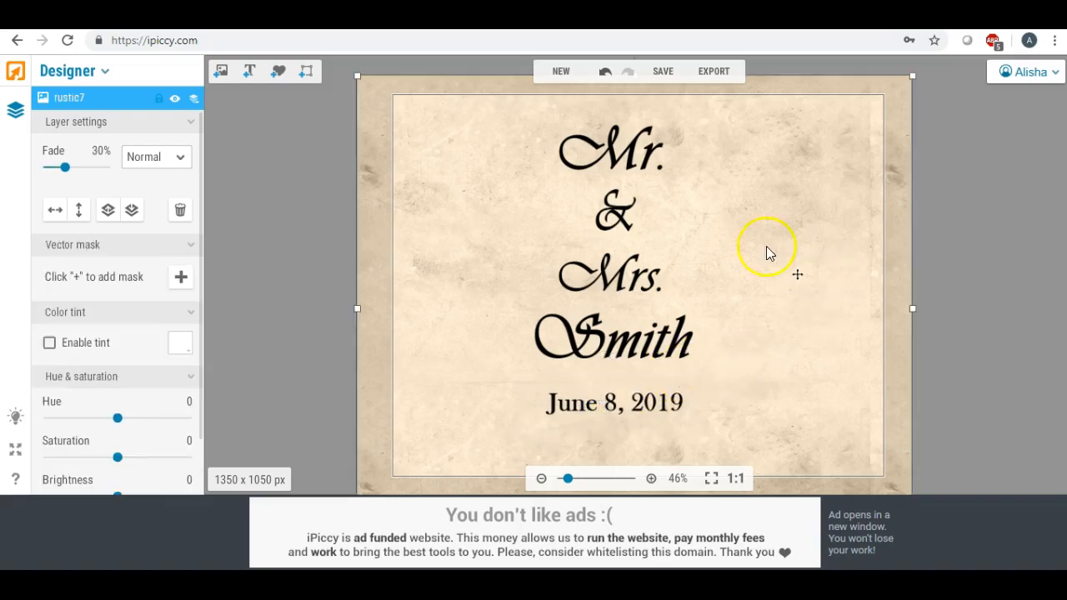
# Step: Nudge the "Mr.", "&", "Mrs.", surname and date lines so they align in one centered column
pyautogui.moveTo(640, 149); pyautogui.dragTo(647, 150)
pyautogui.click(615, 213)
pyautogui.moveTo(618, 219); pyautogui.dragTo(621, 222)
pyautogui.click(612, 278)
pyautogui.click(607, 346)
pyautogui.moveTo(613, 402); pyautogui.dragTo(618, 403)
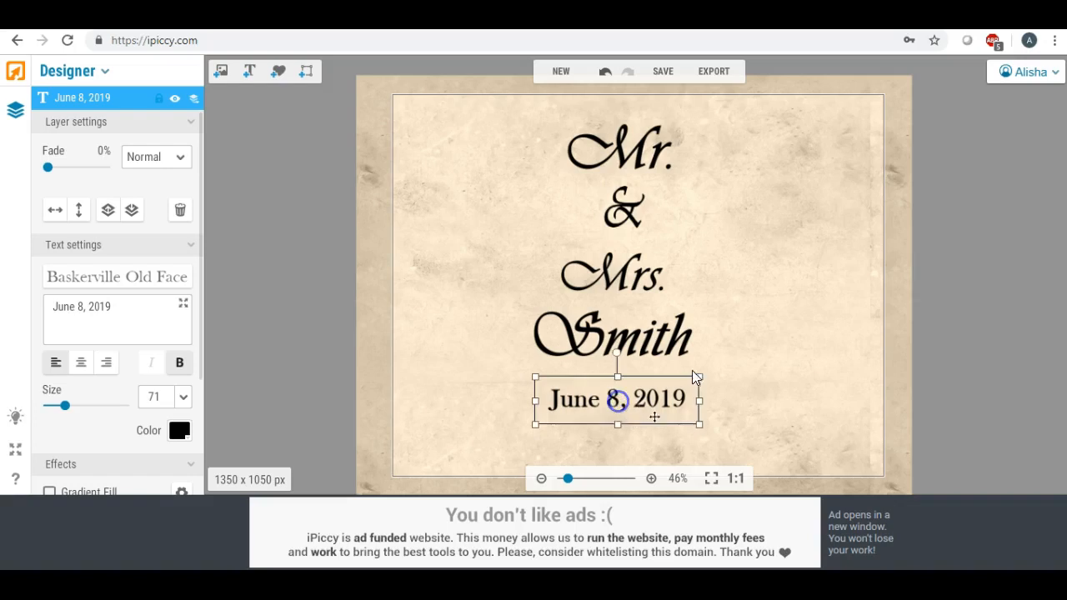
pyautogui.click(717, 348)
pyautogui.click(780, 232)
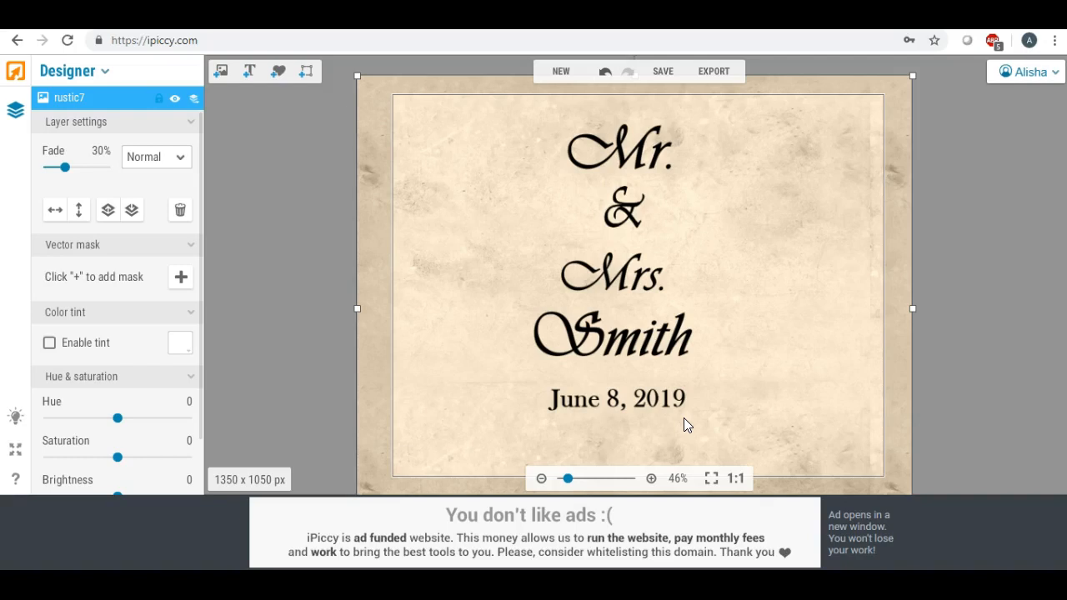
pyautogui.click(627, 342)
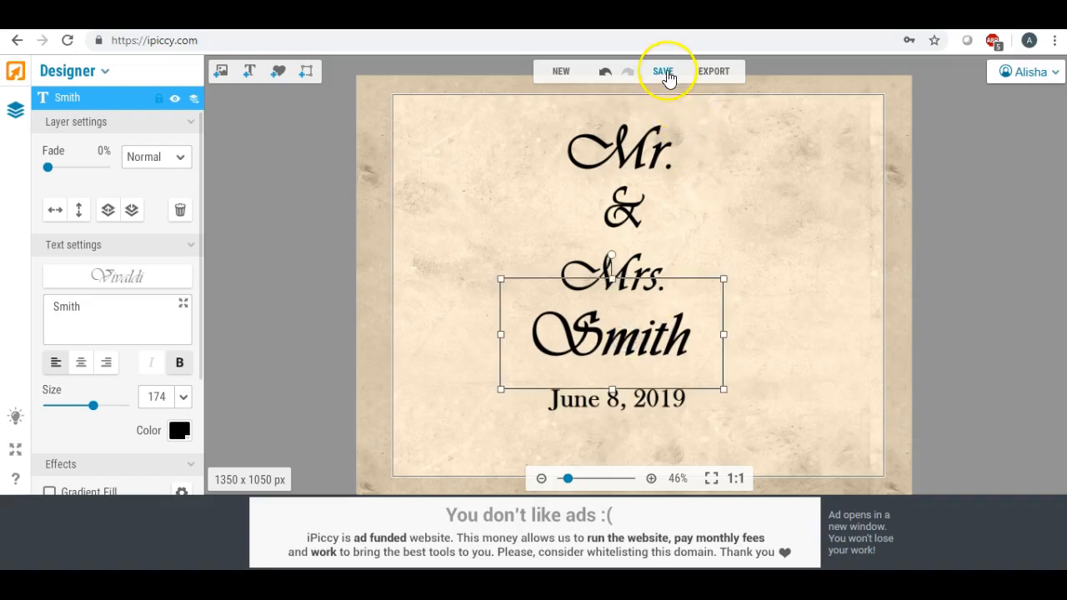
pyautogui.click(741, 153)
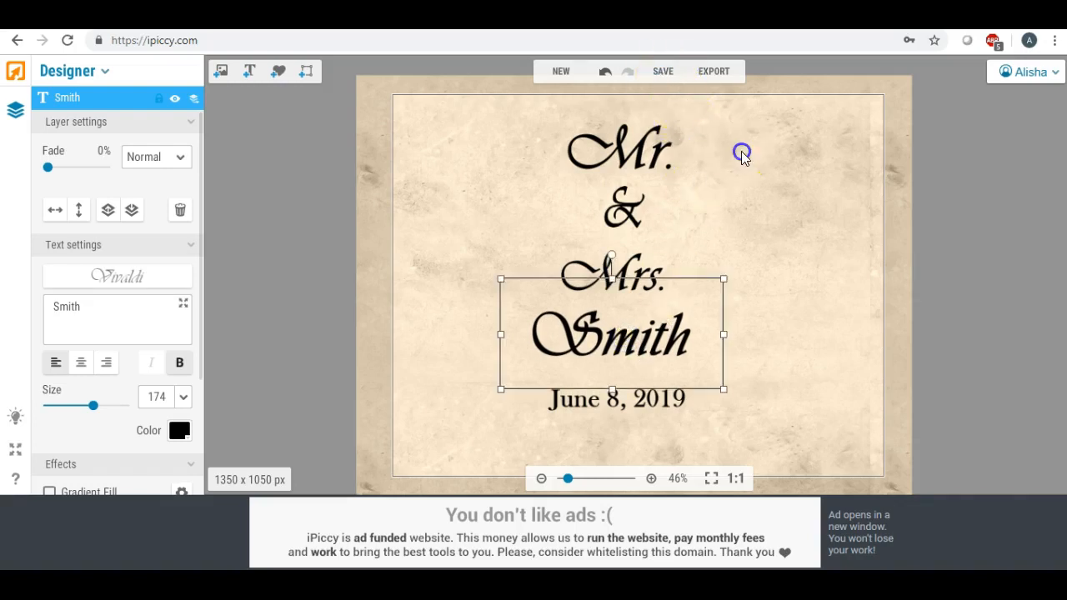
# Step: Prepare to save the finished label as a .jpg at Highest quality with the file name winelabel
pyautogui.click(661, 73)
pyautogui.click(639, 295)
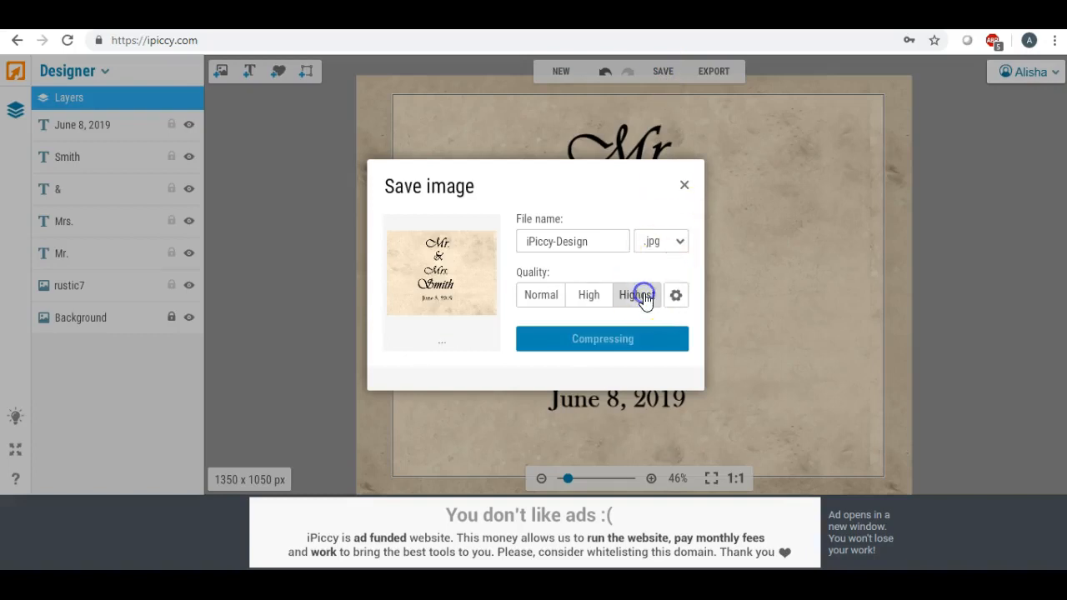
pyautogui.moveTo(600, 241); pyautogui.dragTo(437, 227)
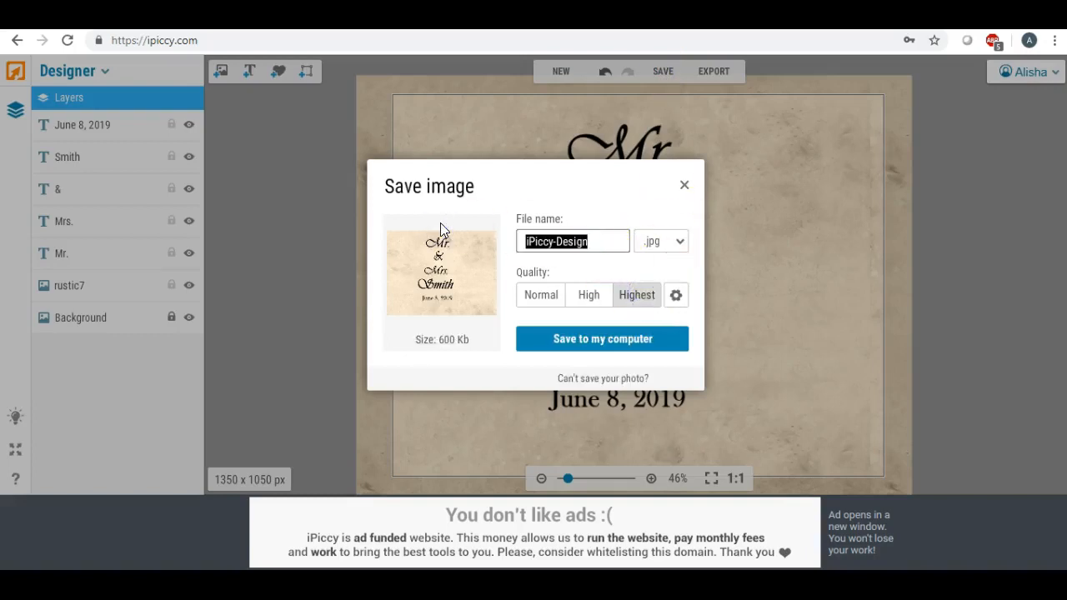
pyautogui.write('winela')
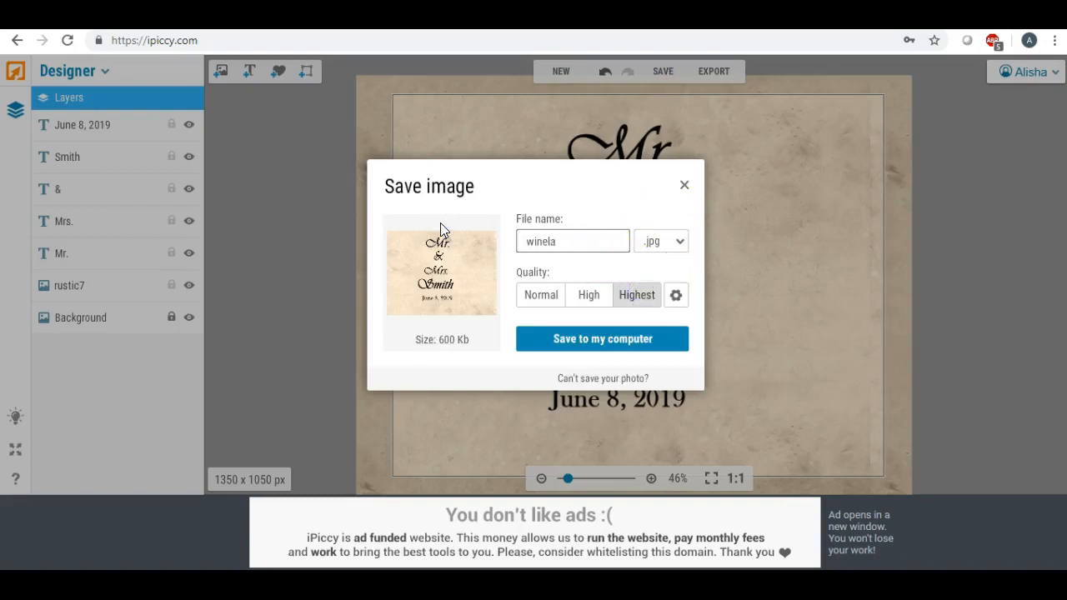
pyautogui.write('bel')
# Step: Save the winelabel image to the Desktop and return to the design
pyautogui.click(614, 342)
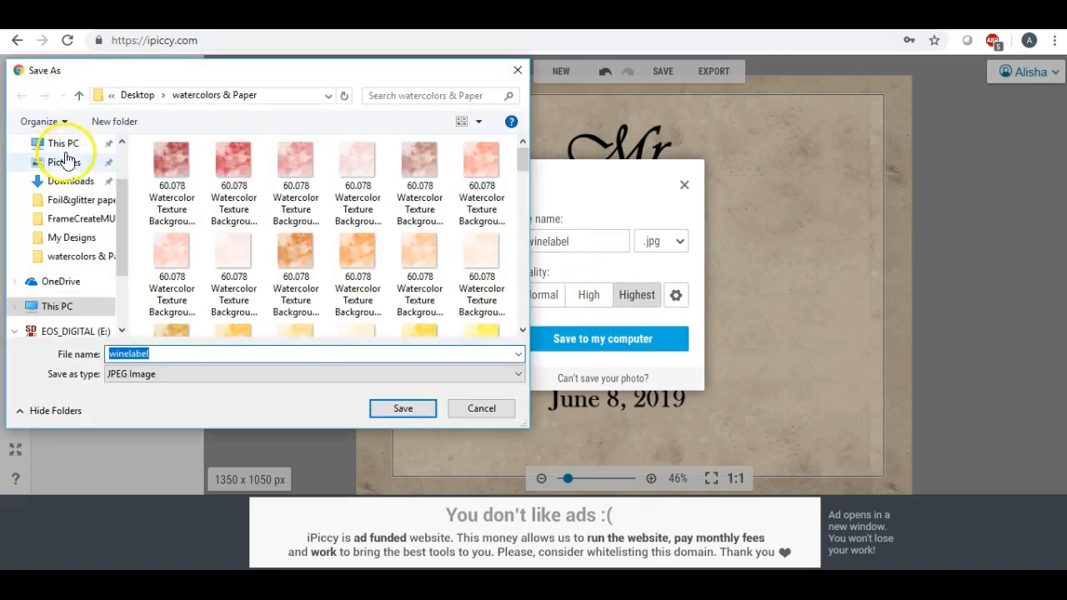
pyautogui.moveTo(125, 203); pyautogui.dragTo(121, 148)
pyautogui.click(67, 173)
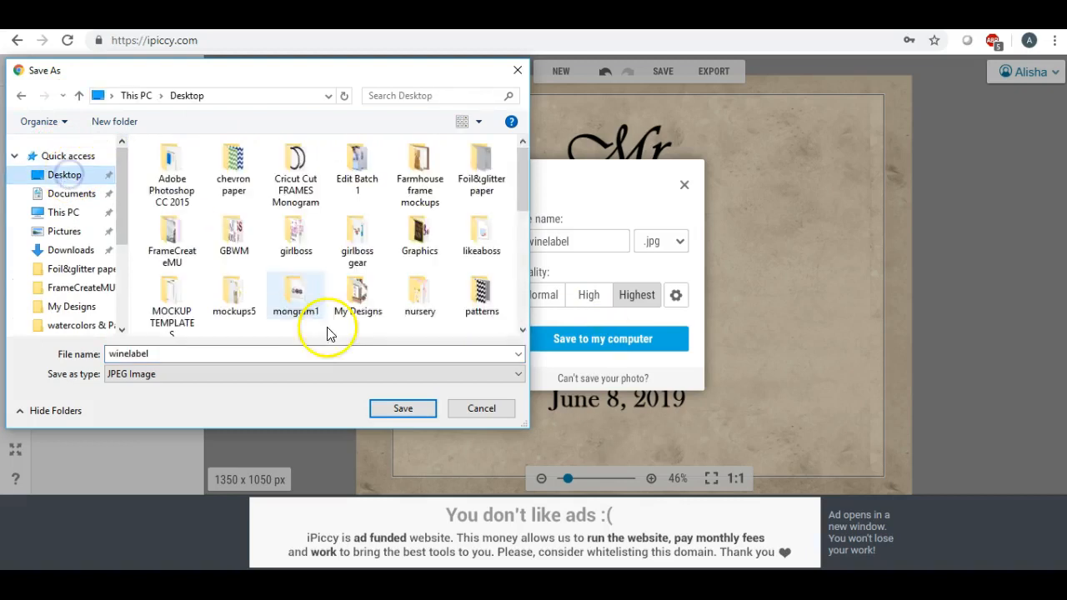
pyautogui.click(411, 407)
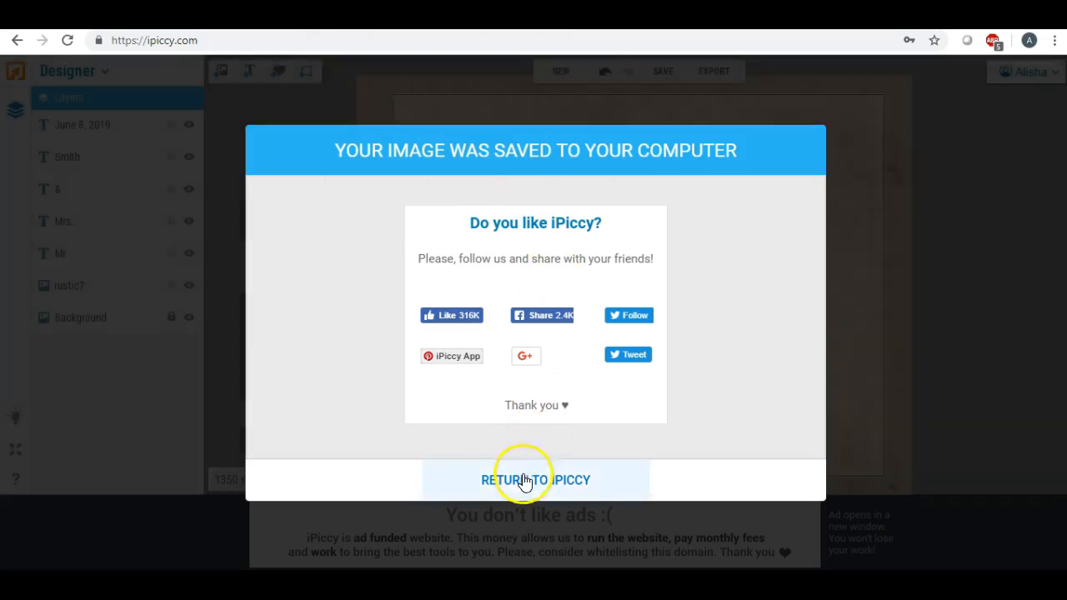
pyautogui.click(521, 480)
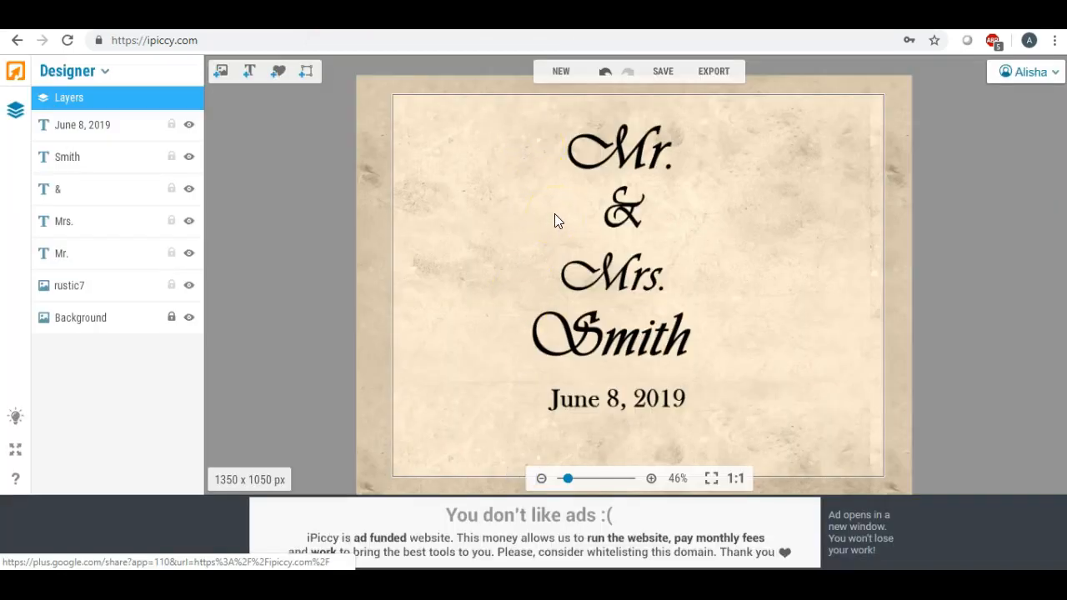
# Step: Discard the current design and create a new custom-size white canvas 2500 px wide and 3300 px high
pyautogui.click(563, 74)
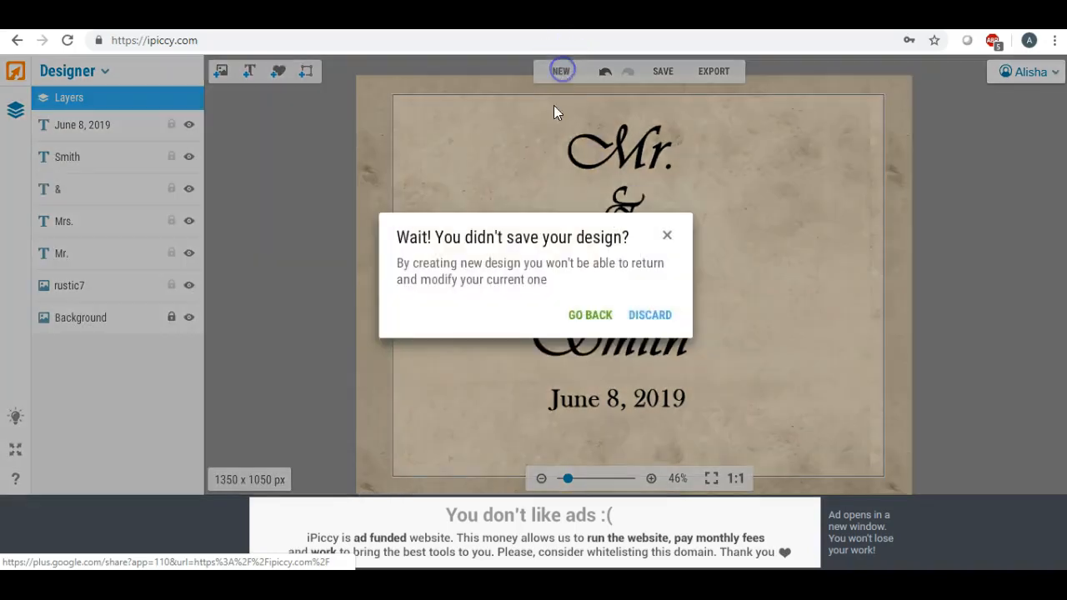
pyautogui.click(650, 317)
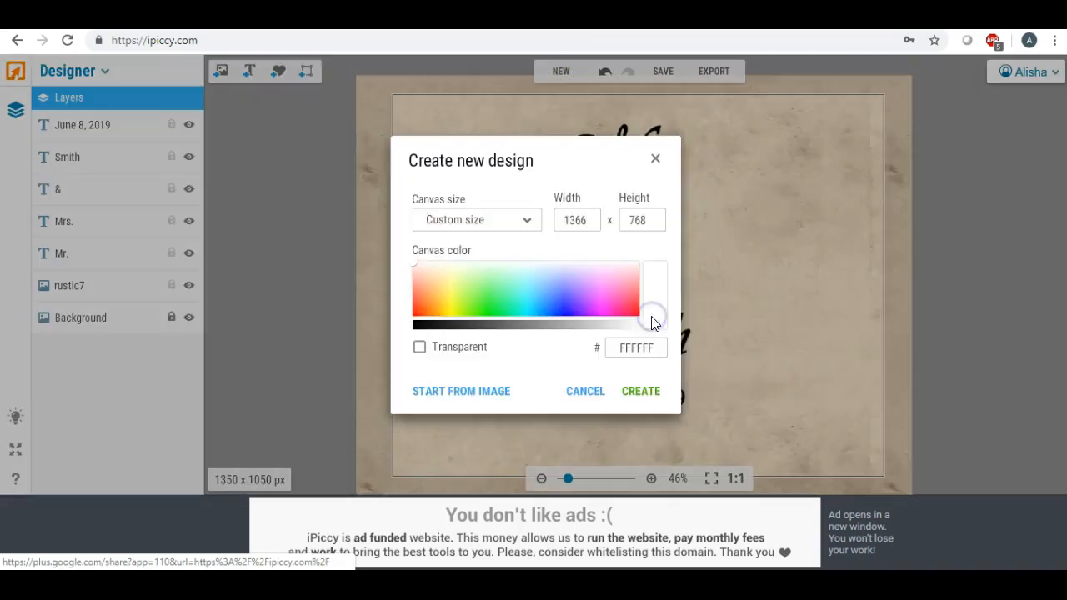
pyautogui.click(592, 220)
pyautogui.click(525, 223)
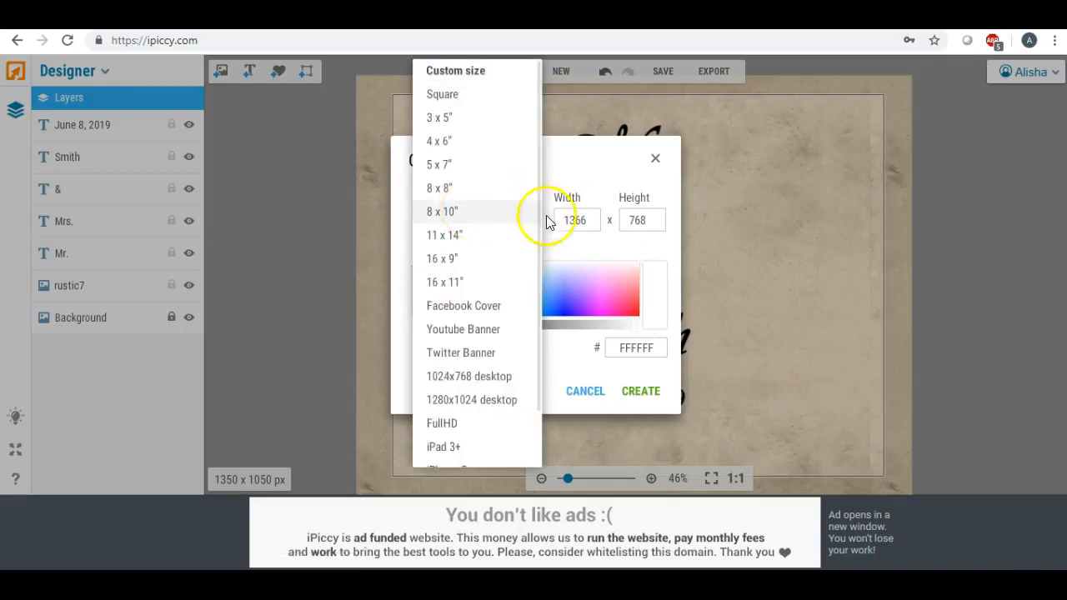
pyautogui.click(577, 249)
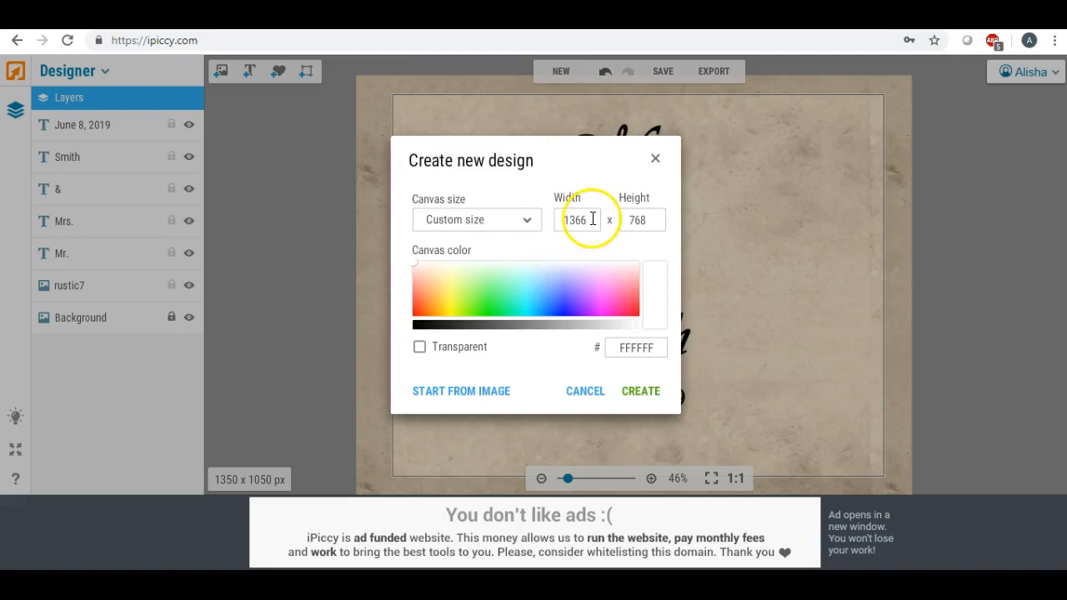
pyautogui.moveTo(591, 220); pyautogui.dragTo(521, 219)
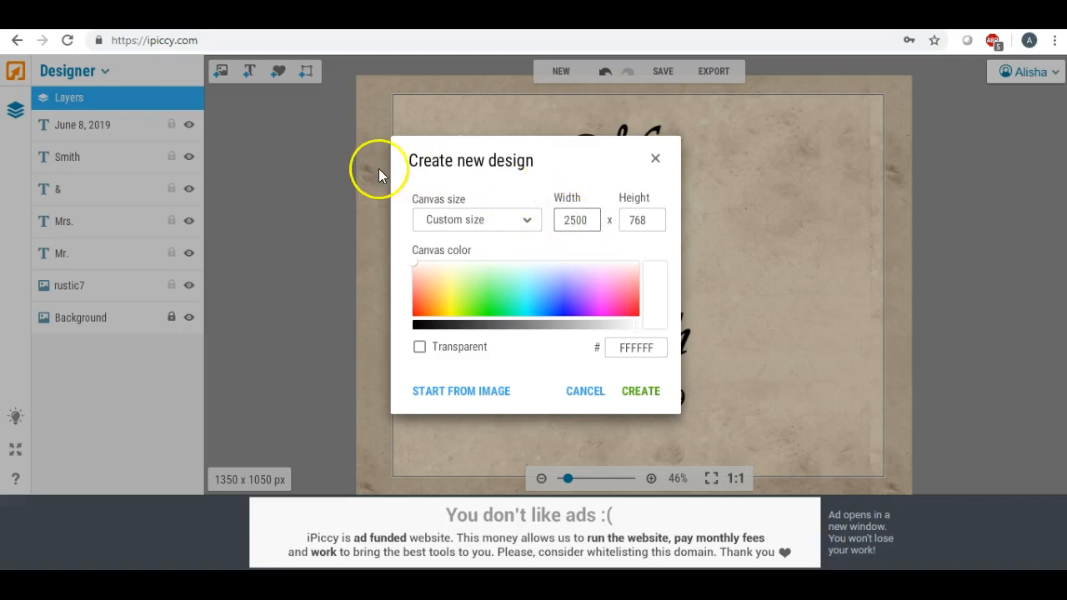
pyautogui.doubleClick(644, 219)
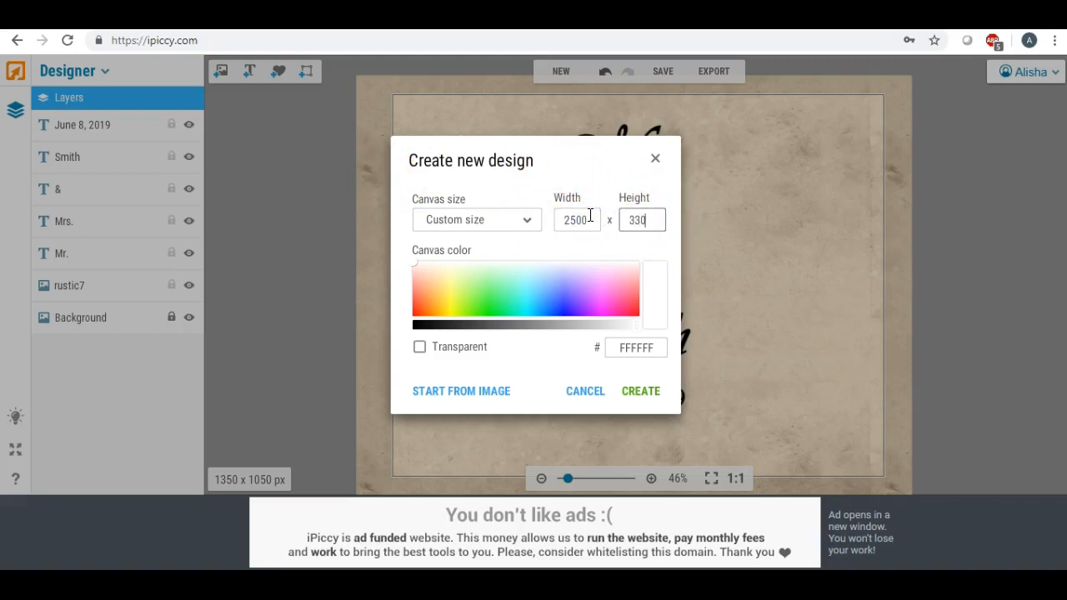
pyautogui.click(657, 391)
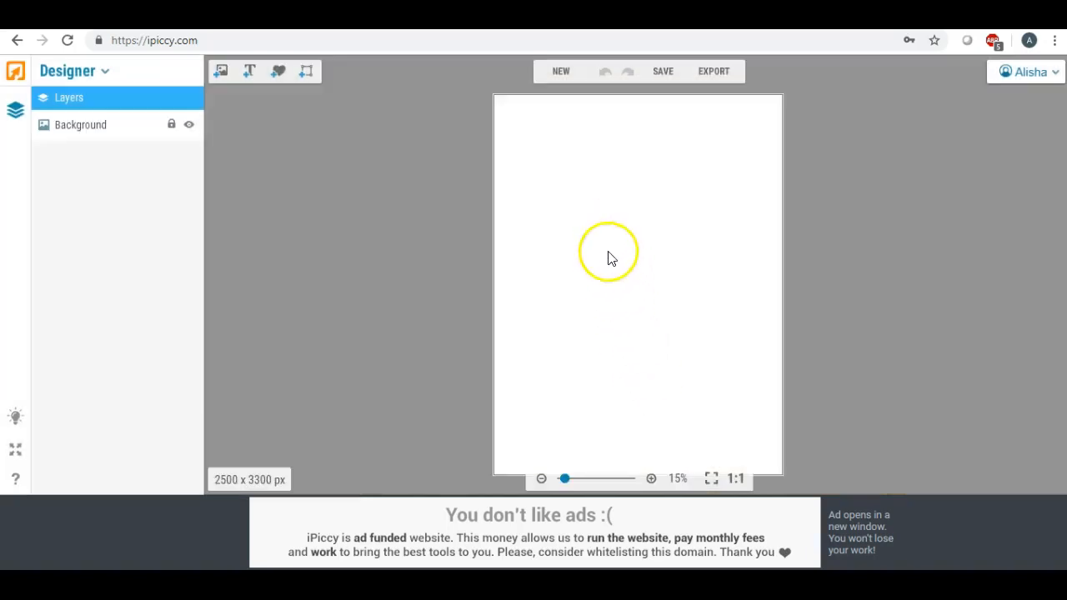
# Step: Upload the winelabel image from the Desktop for use on the blank page
pyautogui.moveTo(567, 478); pyautogui.dragTo(566, 465)
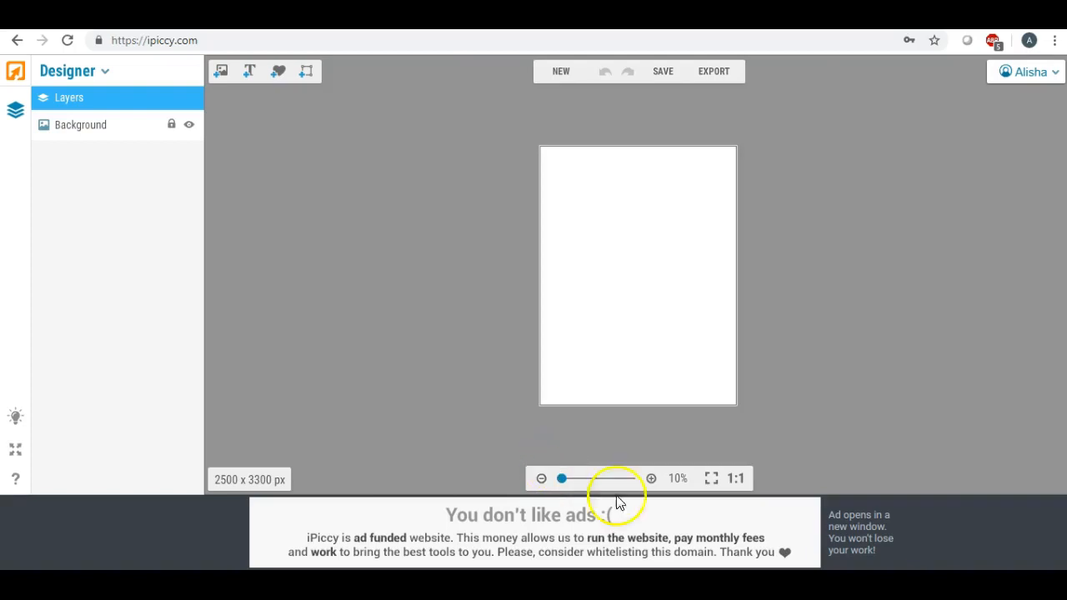
pyautogui.click(650, 481)
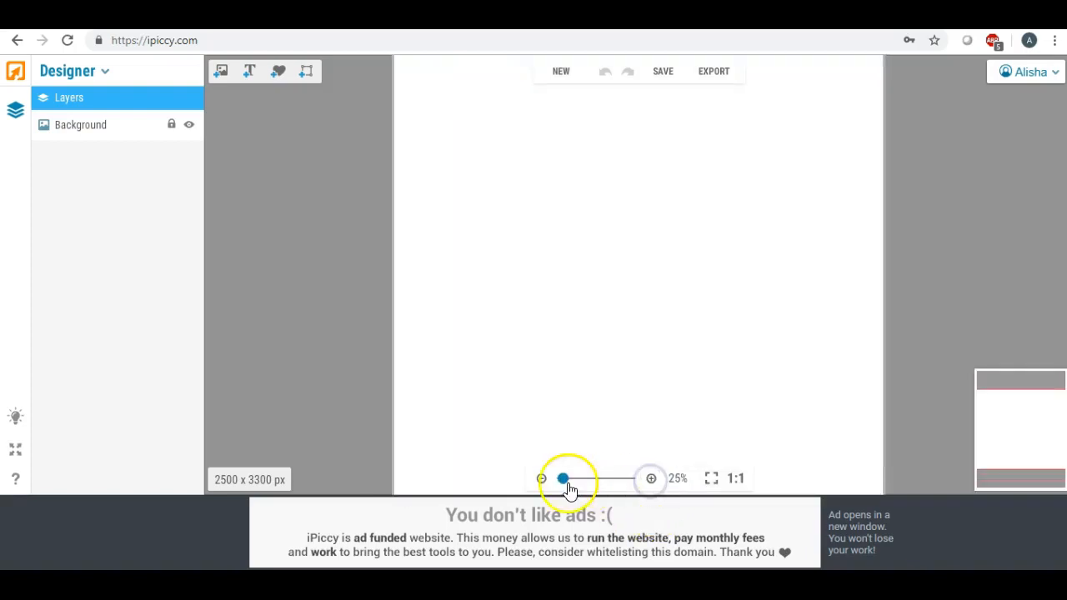
pyautogui.click(542, 479)
pyautogui.click(542, 479)
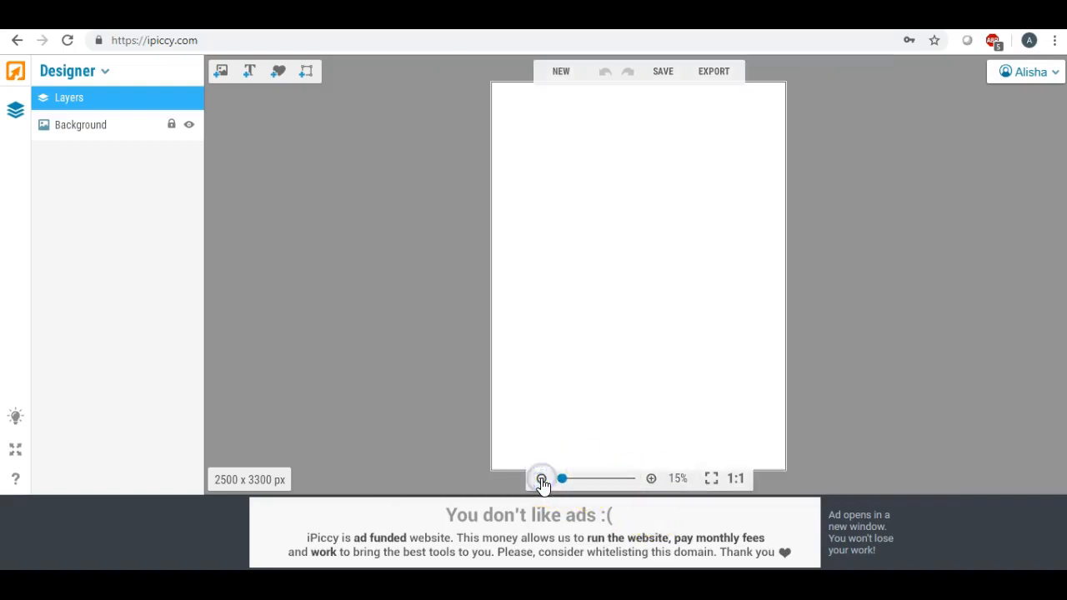
pyautogui.click(221, 71)
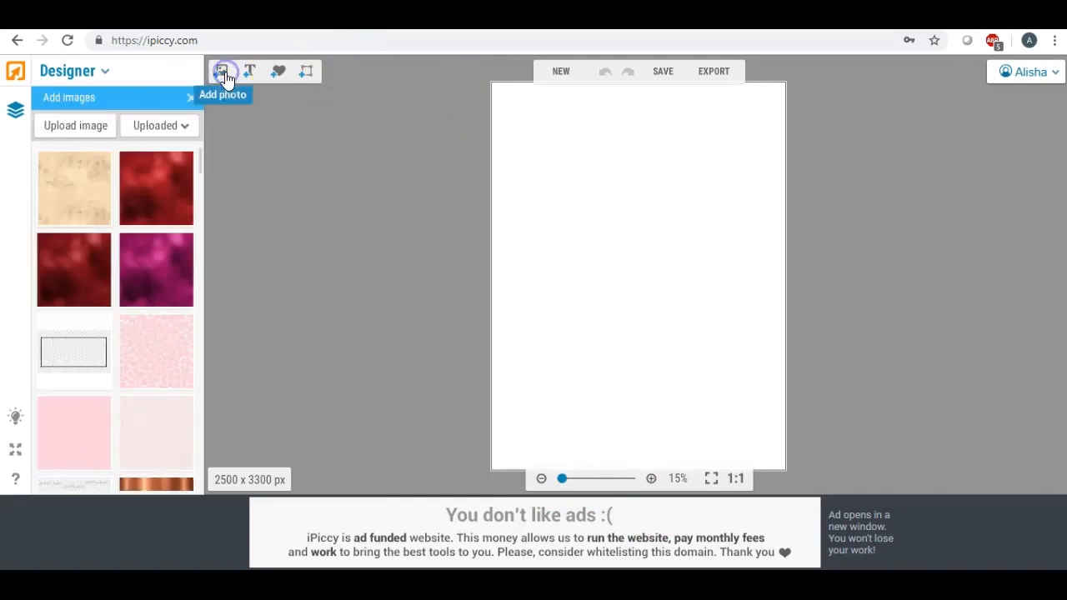
pyautogui.click(103, 125)
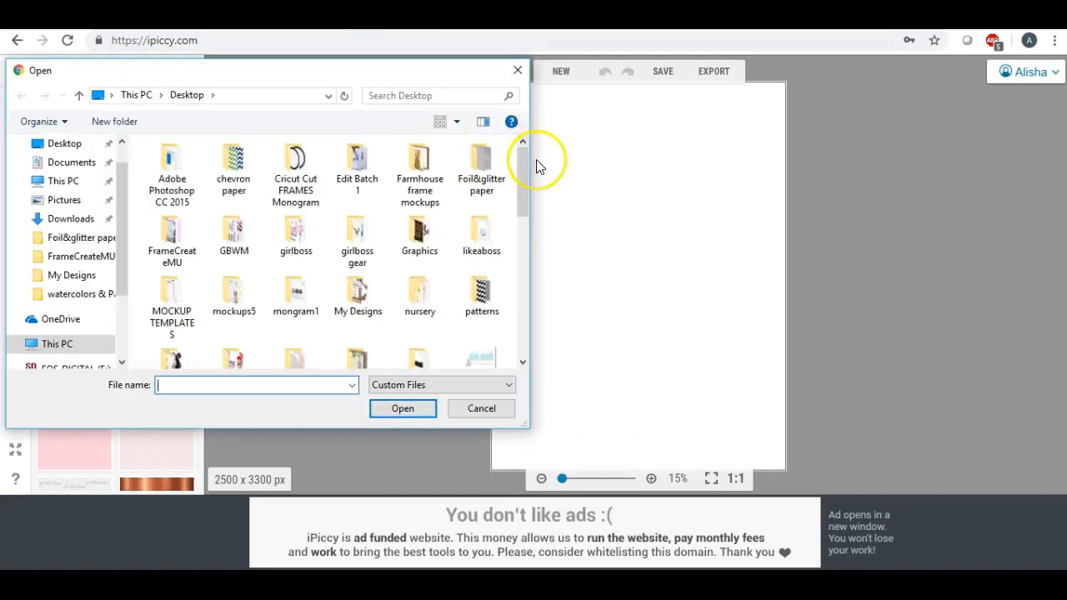
pyautogui.moveTo(524, 163); pyautogui.dragTo(519, 303)
pyautogui.doubleClick(367, 320)
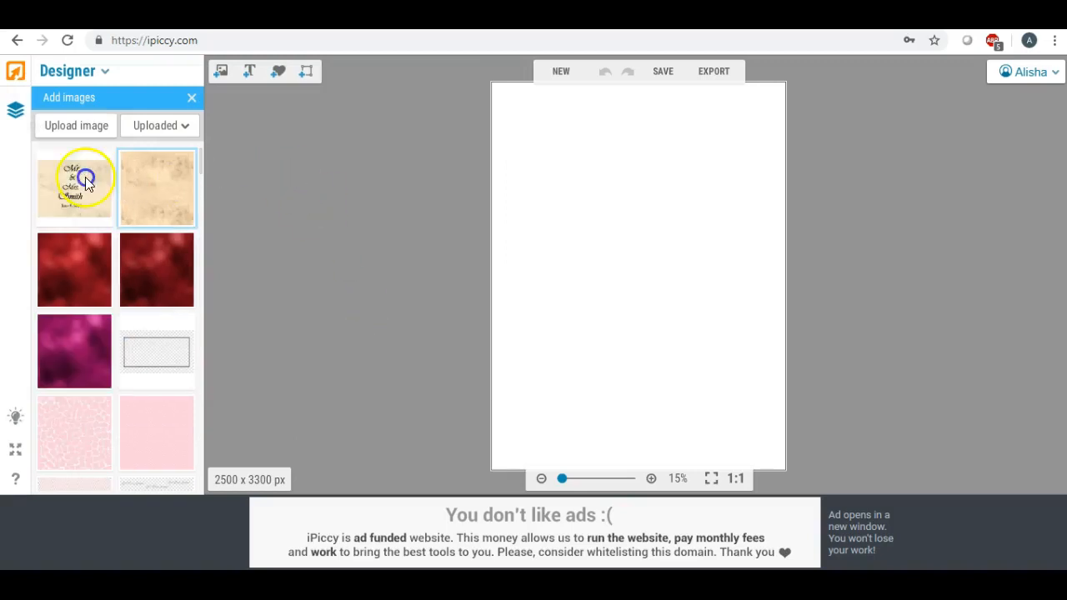
# Step: Place two copies of the winelabel image side by side along the page's upper edge with a narrow gap between them
pyautogui.click(75, 178)
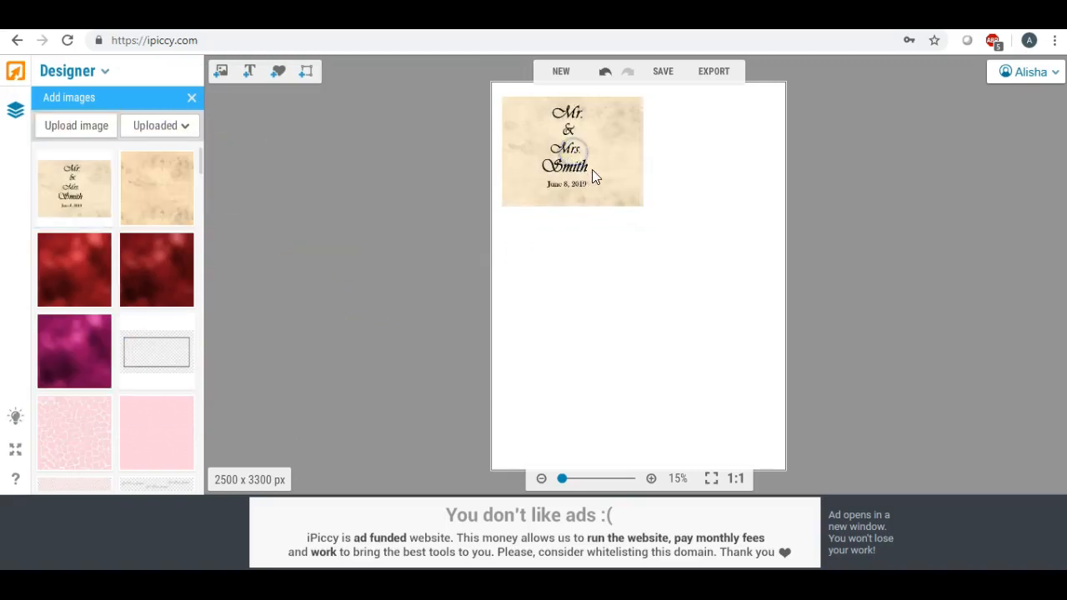
pyautogui.moveTo(71, 178); pyautogui.dragTo(714, 154)
pyautogui.moveTo(592, 149); pyautogui.dragTo(584, 148)
pyautogui.moveTo(699, 152); pyautogui.dragTo(696, 148)
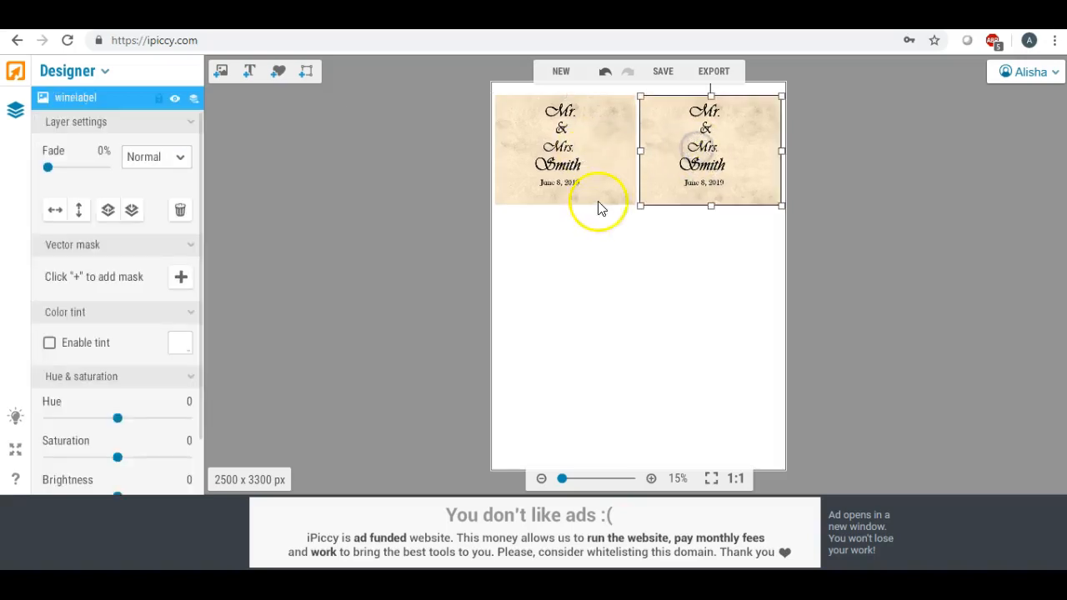
pyautogui.click(592, 175)
pyautogui.click(627, 240)
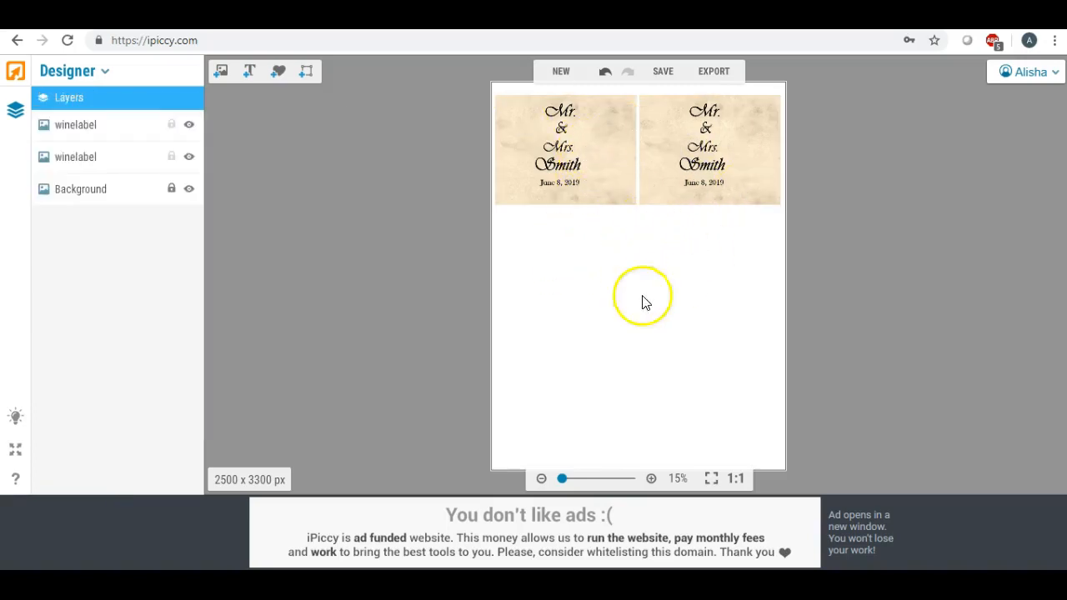
# Step: Add a third winelabel copy and align it directly below the first row's left label
pyautogui.click(221, 72)
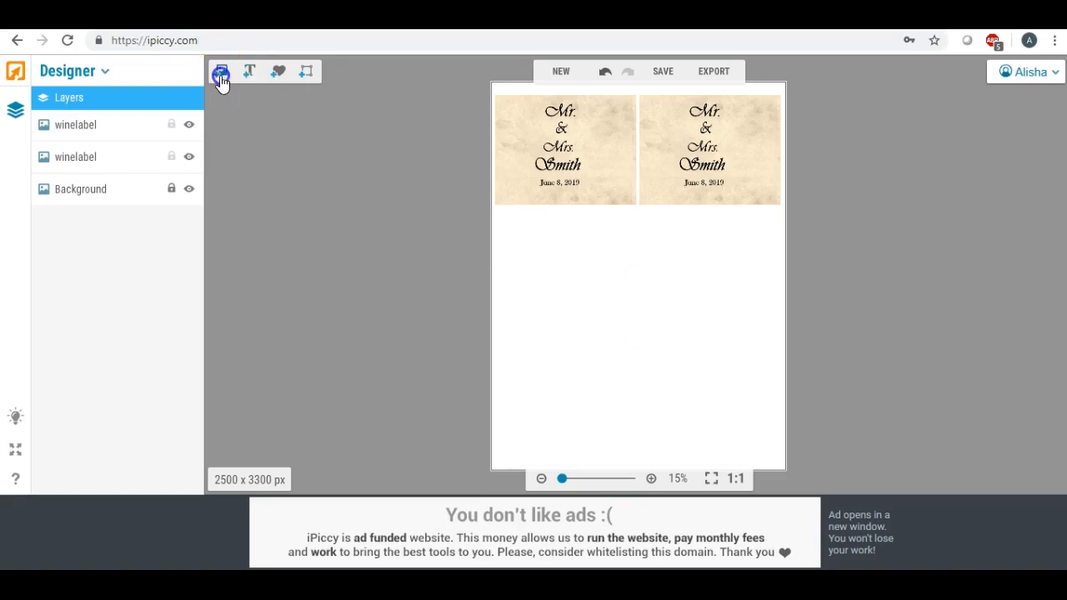
pyautogui.click(68, 190)
pyautogui.click(565, 303)
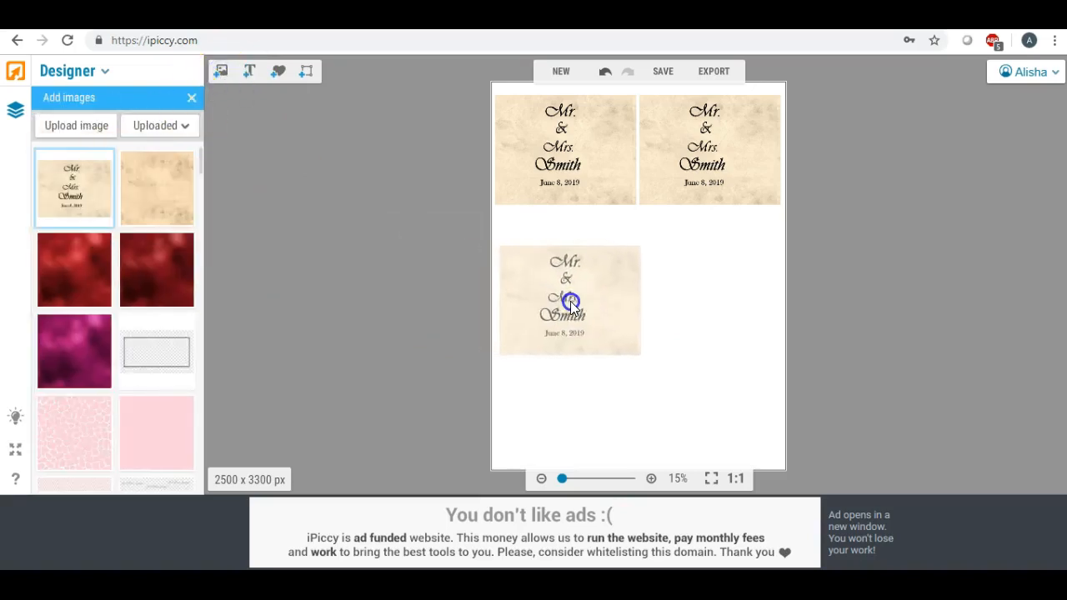
pyautogui.moveTo(567, 303); pyautogui.dragTo(564, 268)
pyautogui.moveTo(564, 268); pyautogui.dragTo(567, 267)
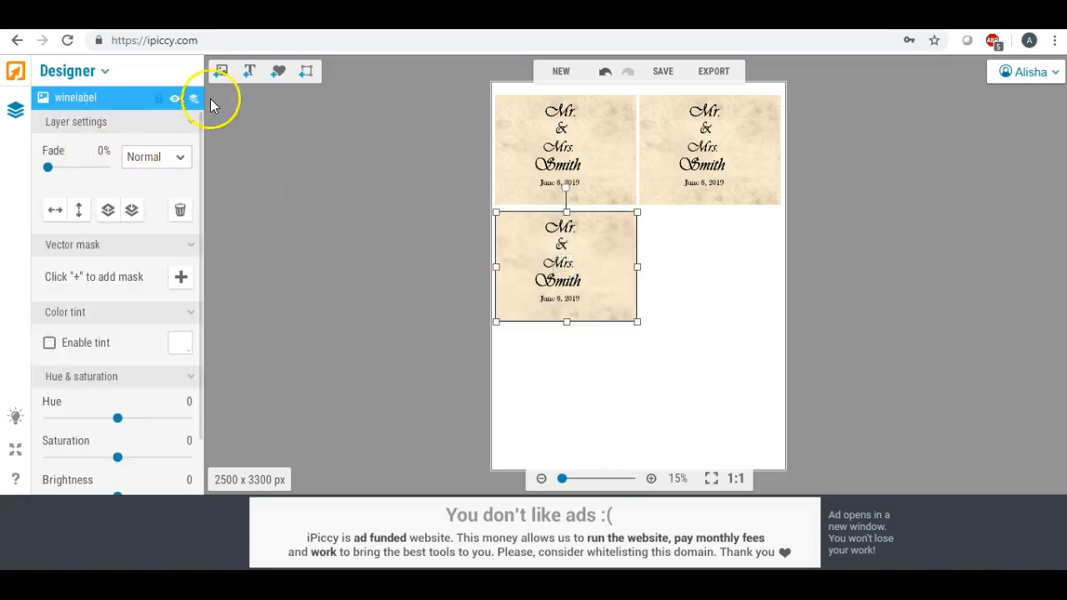
# Step: Add a fourth winelabel copy beside the third to complete the second row
pyautogui.click(221, 71)
pyautogui.moveTo(98, 181); pyautogui.dragTo(711, 270)
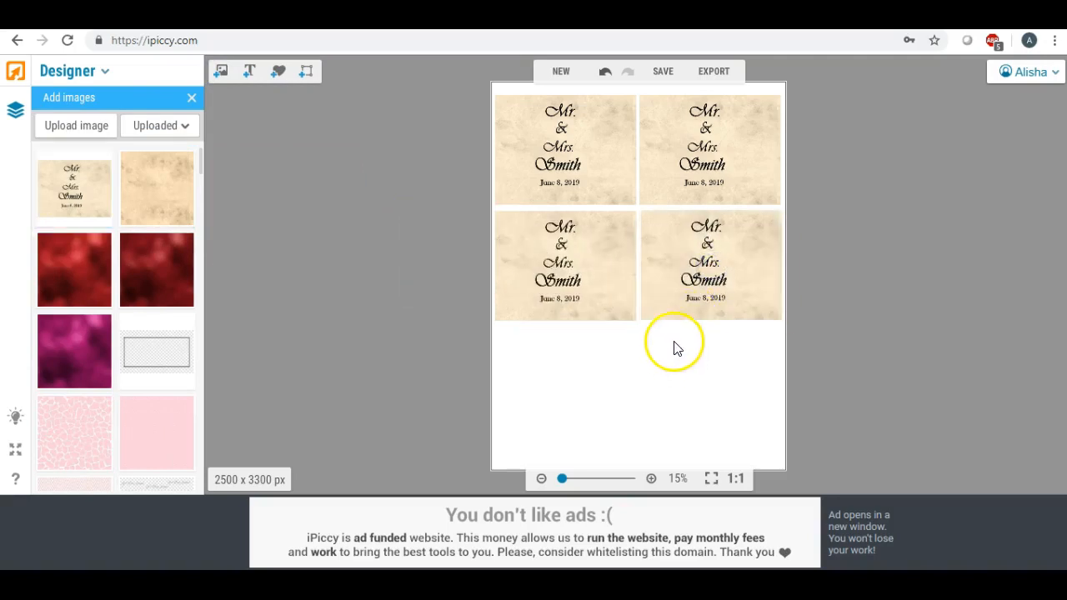
pyautogui.click(681, 307)
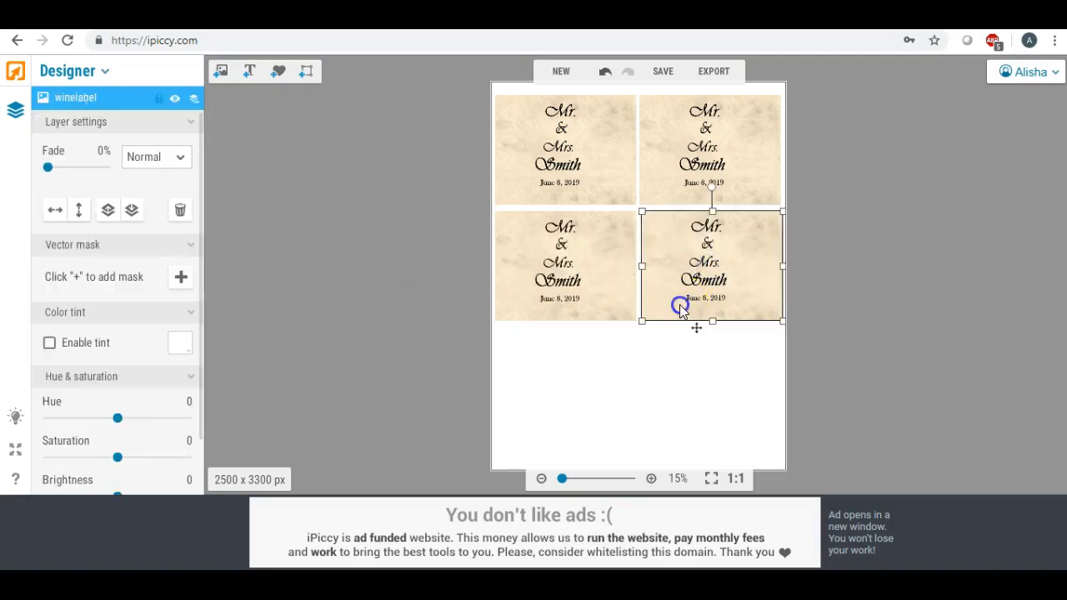
pyautogui.click(659, 354)
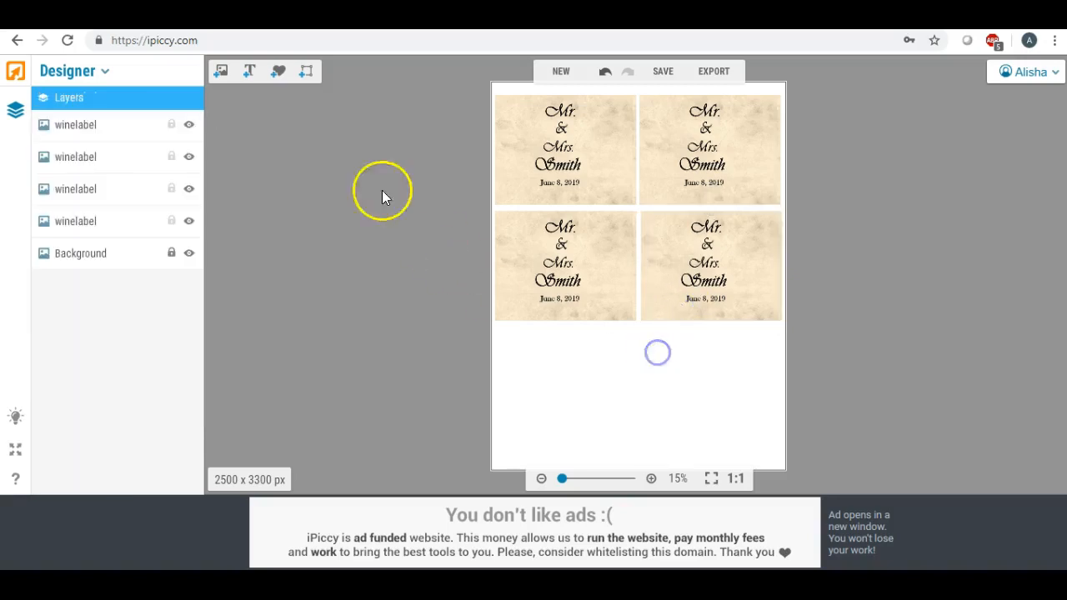
# Step: Add two more winelabel copies side by side as a third row, aligned with the columns above
pyautogui.click(220, 71)
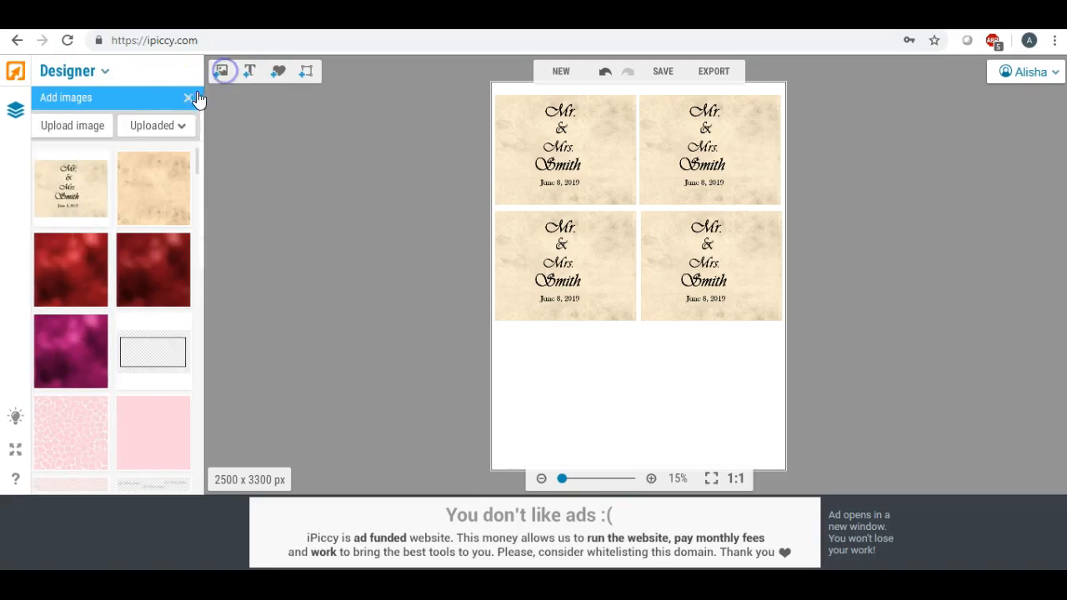
pyautogui.moveTo(85, 183); pyautogui.dragTo(568, 391)
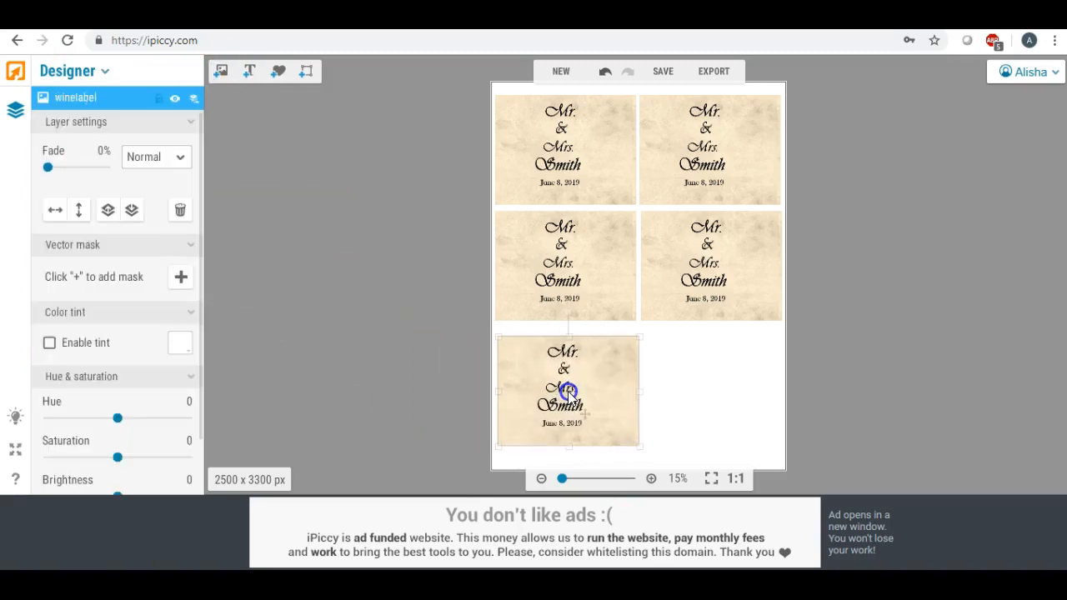
pyautogui.click(220, 71)
pyautogui.moveTo(103, 194); pyautogui.dragTo(712, 381)
pyautogui.moveTo(587, 388); pyautogui.dragTo(581, 378)
pyautogui.click(401, 338)
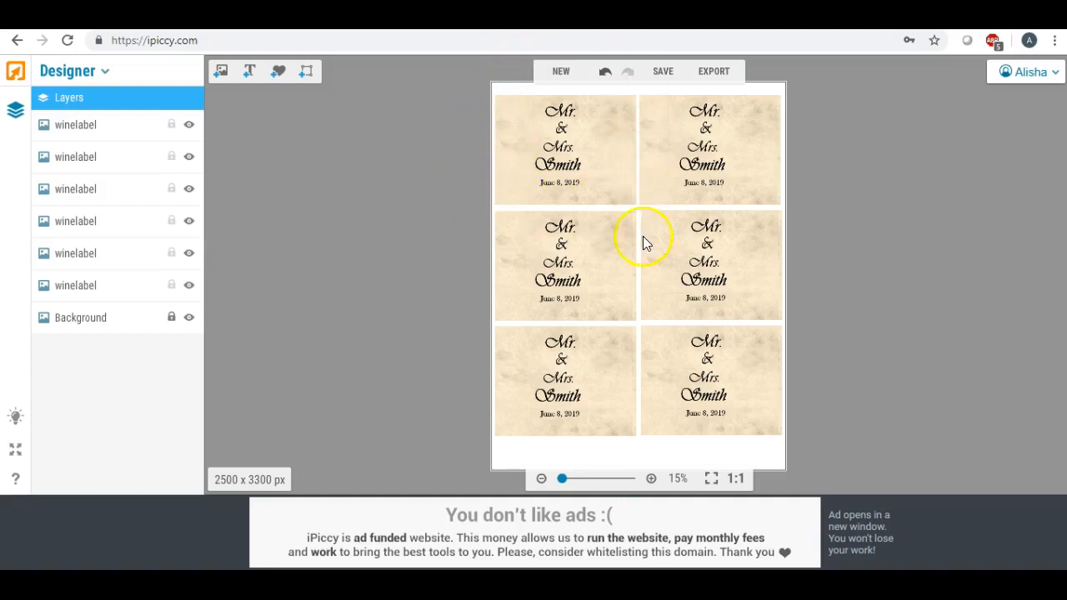
# Step: Save the six-label sheet to the Desktop as a JPG named winelab, and return to the design
pyautogui.click(663, 71)
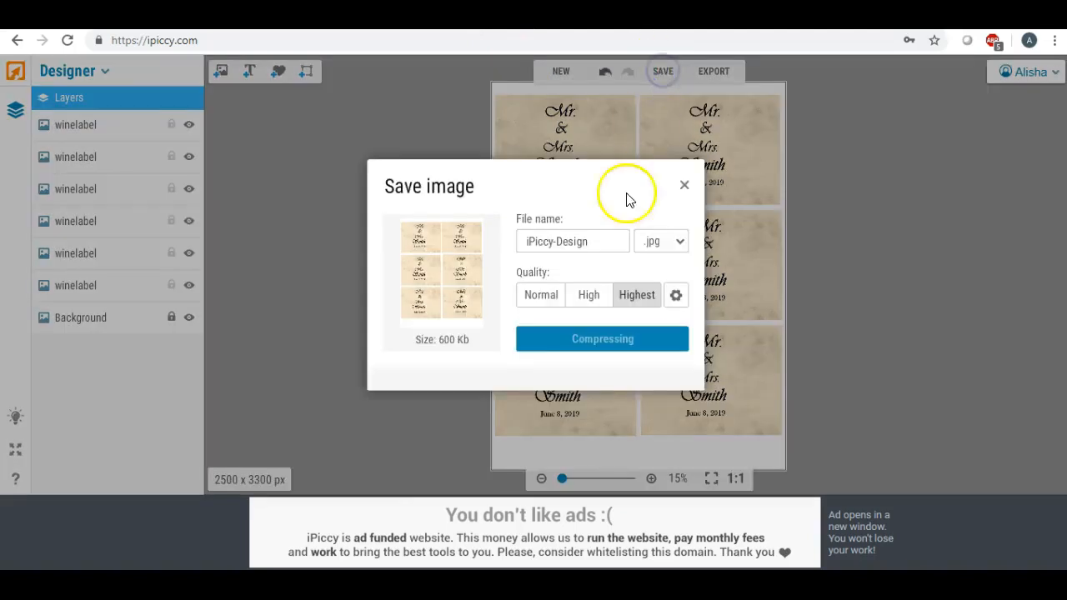
pyautogui.moveTo(591, 241); pyautogui.dragTo(450, 240)
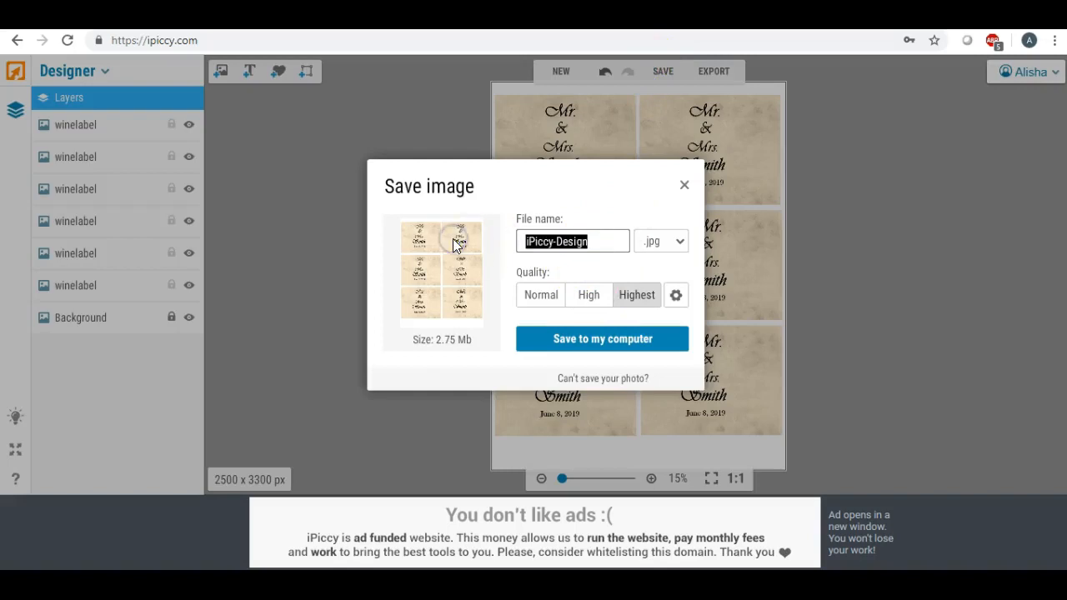
pyautogui.write('winelab')
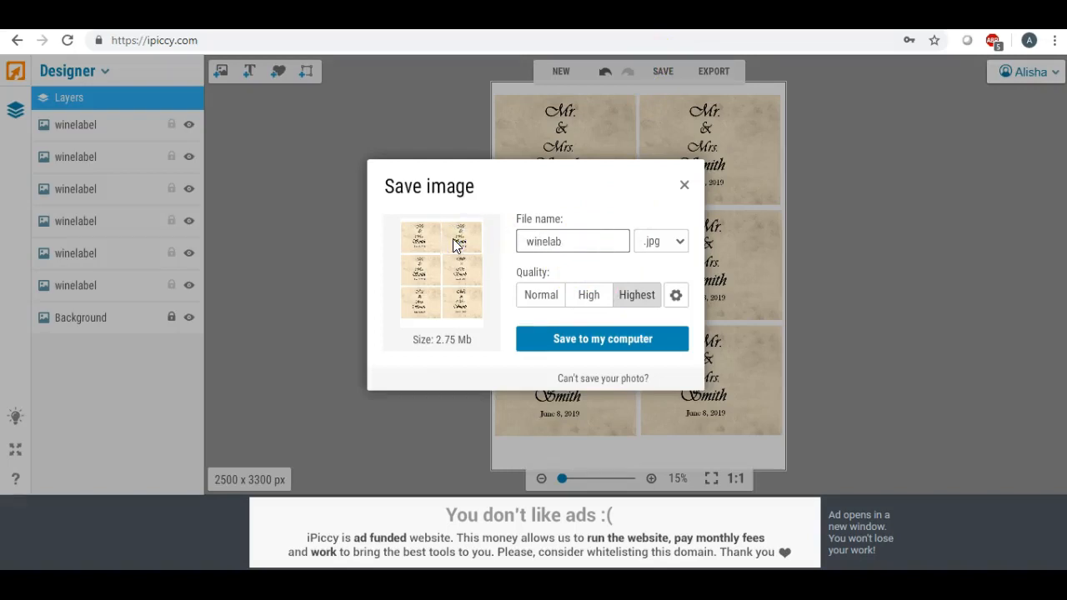
pyautogui.click(569, 344)
pyautogui.moveTo(122, 194); pyautogui.dragTo(121, 150)
pyautogui.click(76, 173)
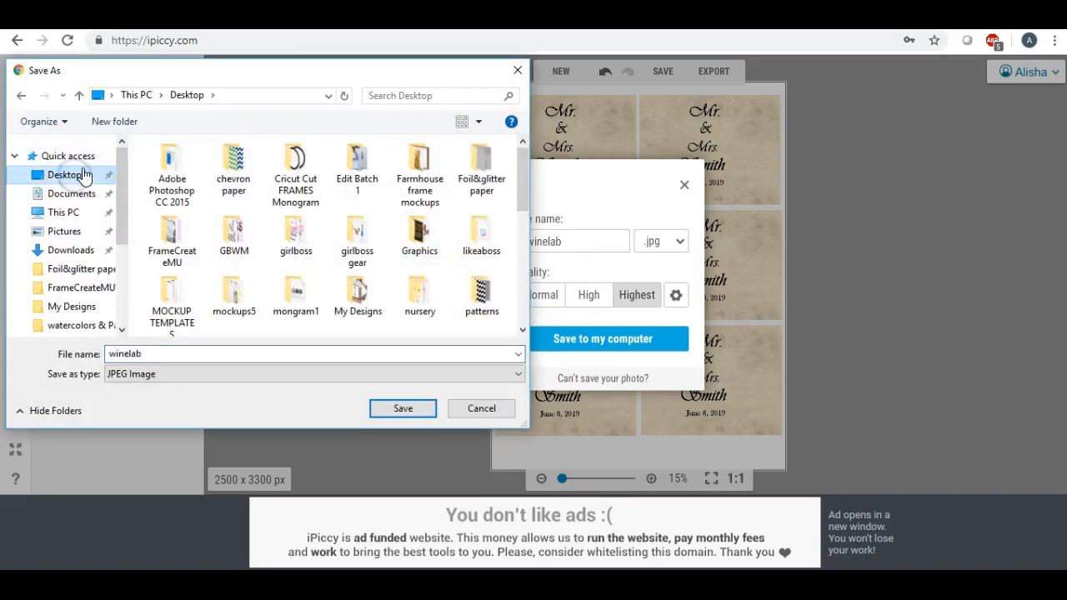
pyautogui.click(401, 409)
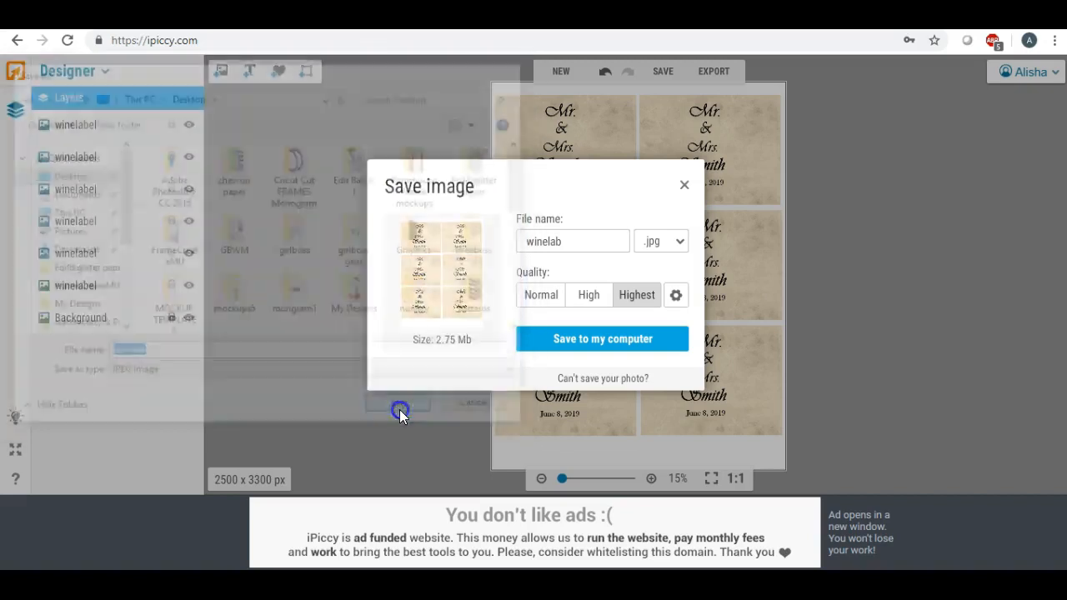
pyautogui.click(500, 482)
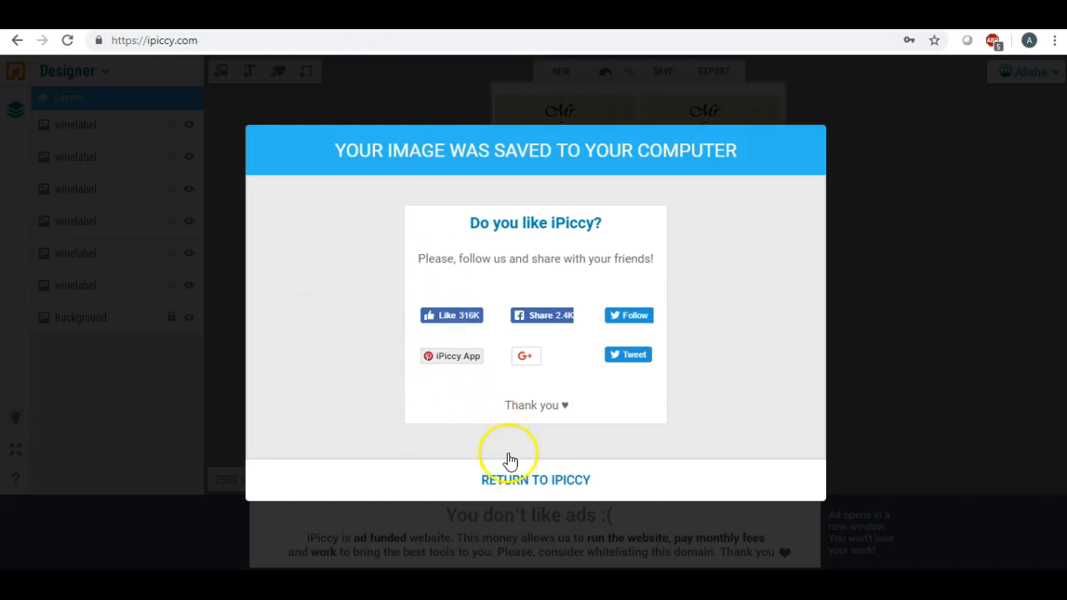
pyautogui.click(510, 471)
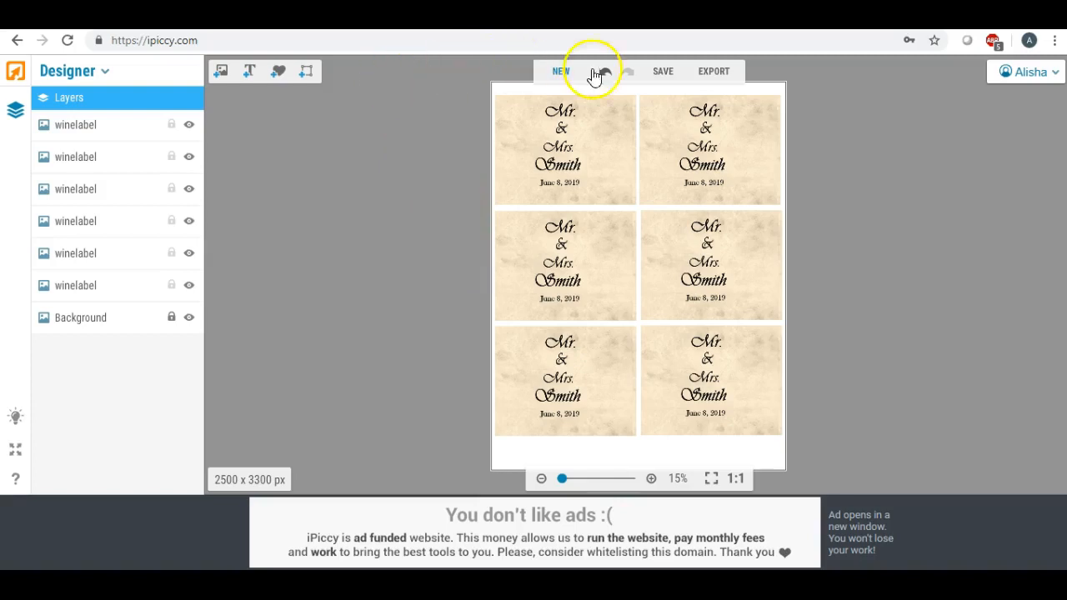
# Step: Discard the current design and create a new white canvas of 1280 x 720 px
pyautogui.click(562, 73)
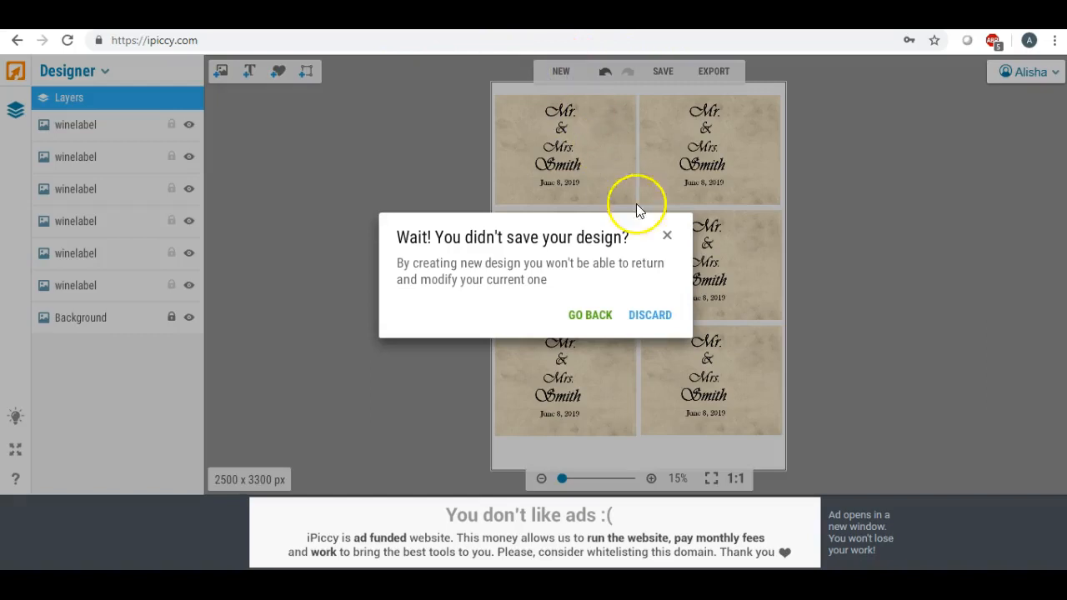
pyautogui.click(648, 316)
pyautogui.doubleClick(581, 219)
pyautogui.write('1280')
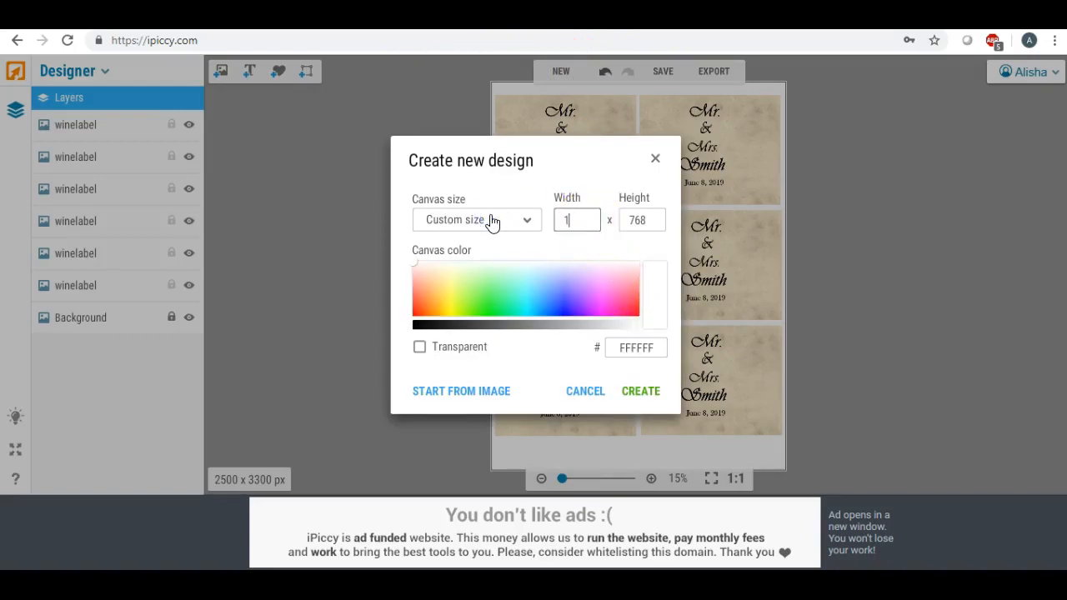
pyautogui.doubleClick(647, 219)
pyautogui.write('720')
pyautogui.click(642, 390)
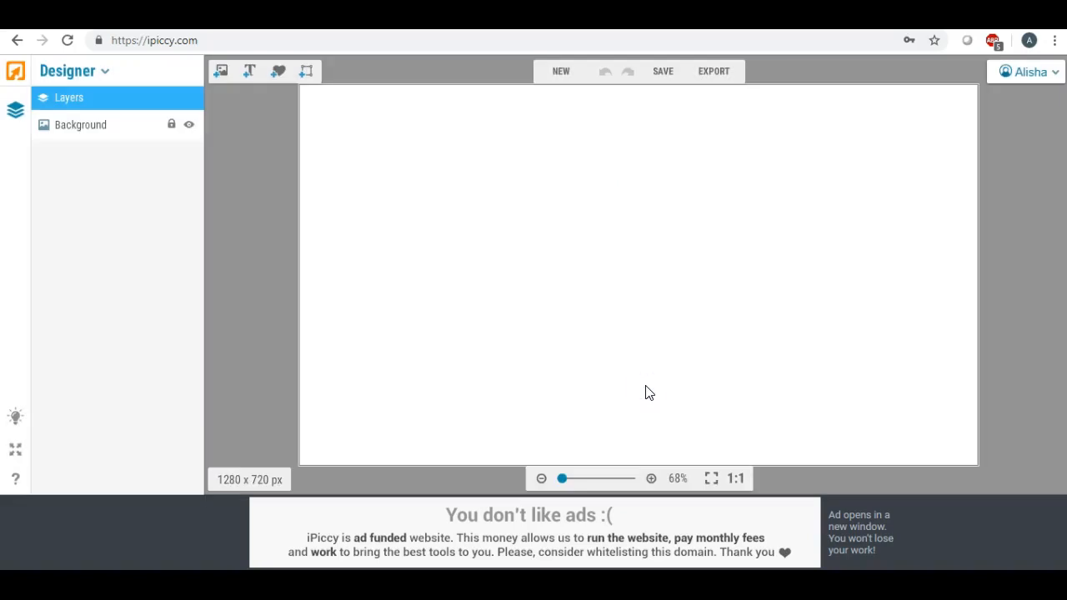
pyautogui.click(222, 73)
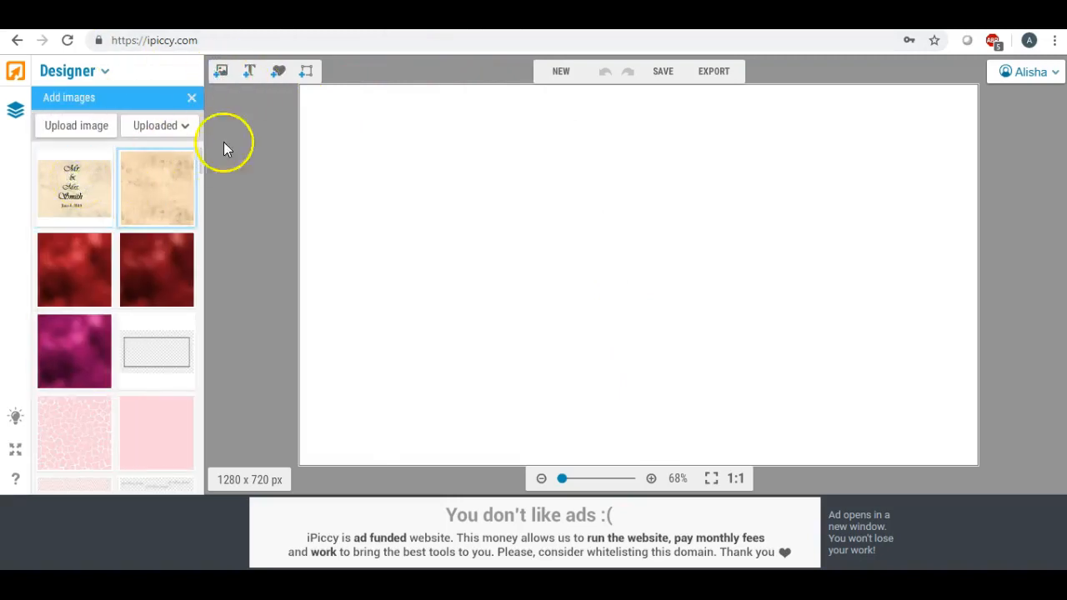
# Step: Switch from Designer to Editor and open the single winelabel image from the Desktop
pyautogui.click(106, 71)
pyautogui.click(62, 95)
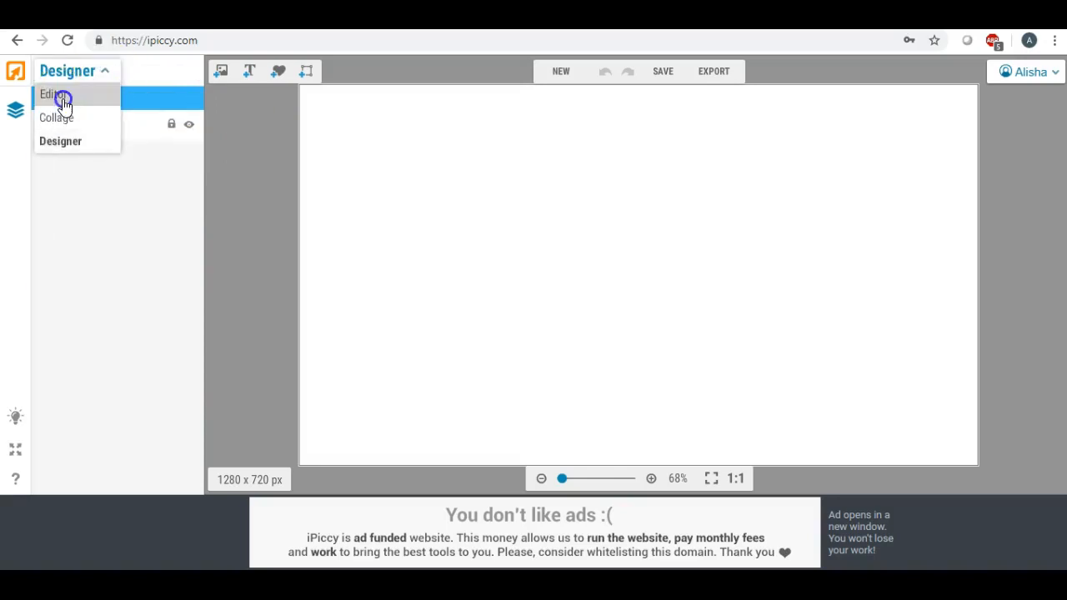
pyautogui.click(635, 73)
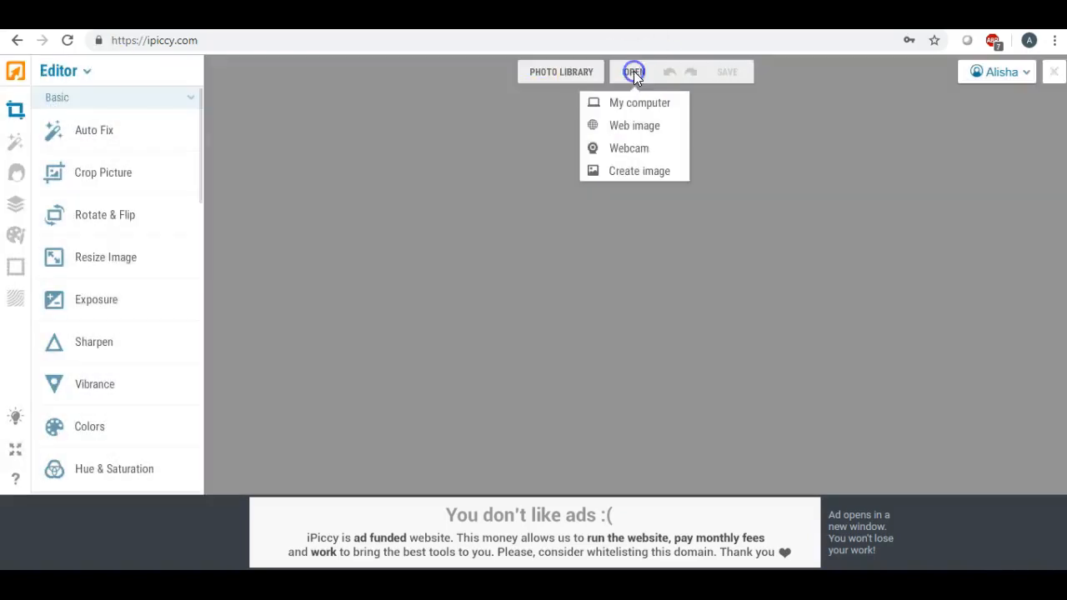
pyautogui.click(630, 101)
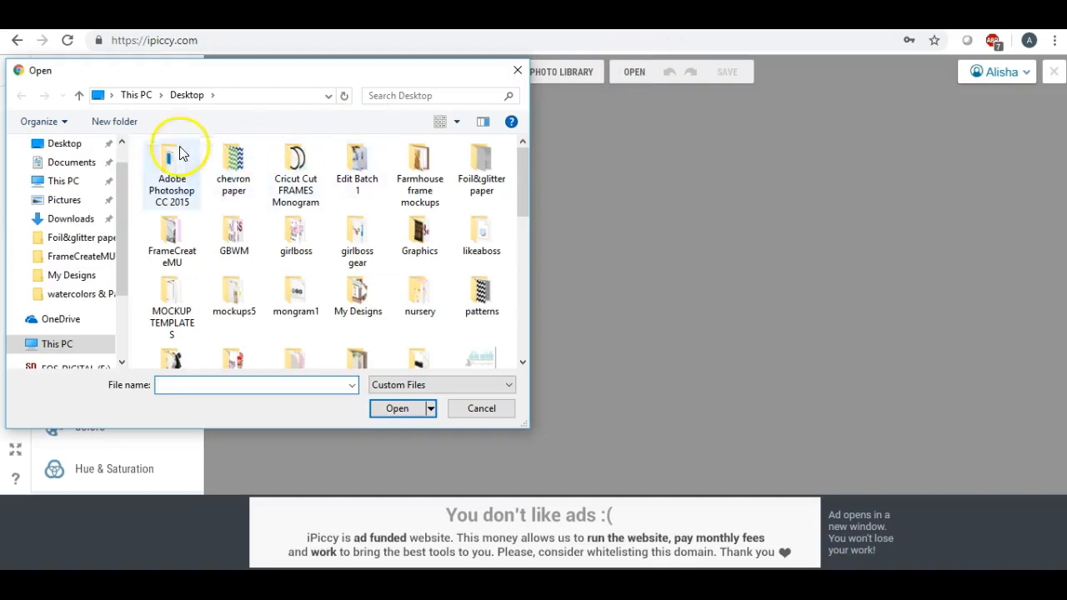
pyautogui.moveTo(125, 195); pyautogui.dragTo(123, 162)
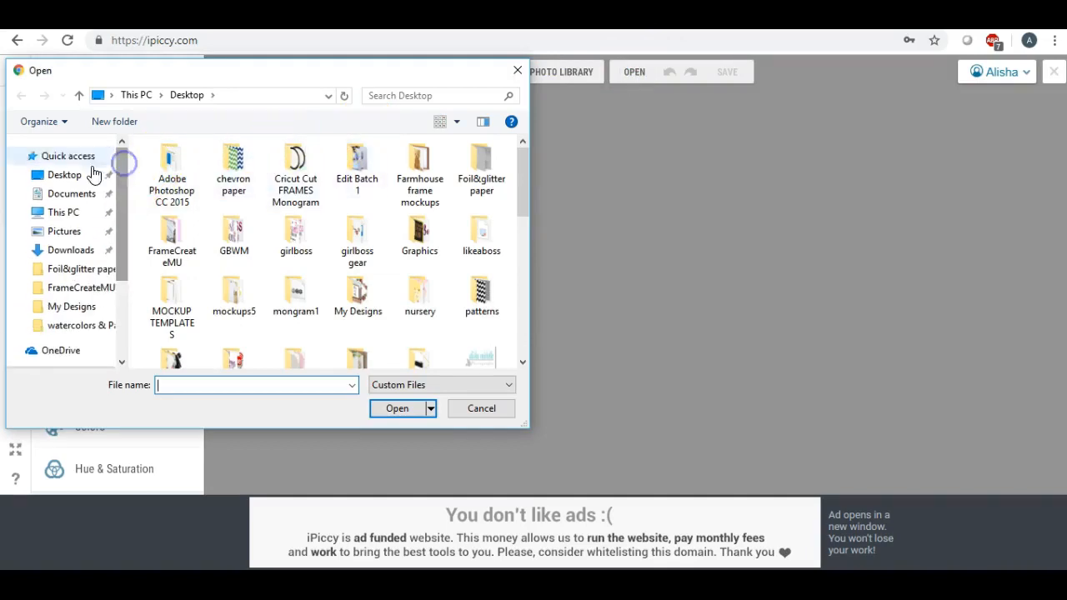
pyautogui.moveTo(528, 185)
pyautogui.mouseDown()
pyautogui.moveTo(518, 215)
pyautogui.moveTo(514, 185)
pyautogui.mouseUp()
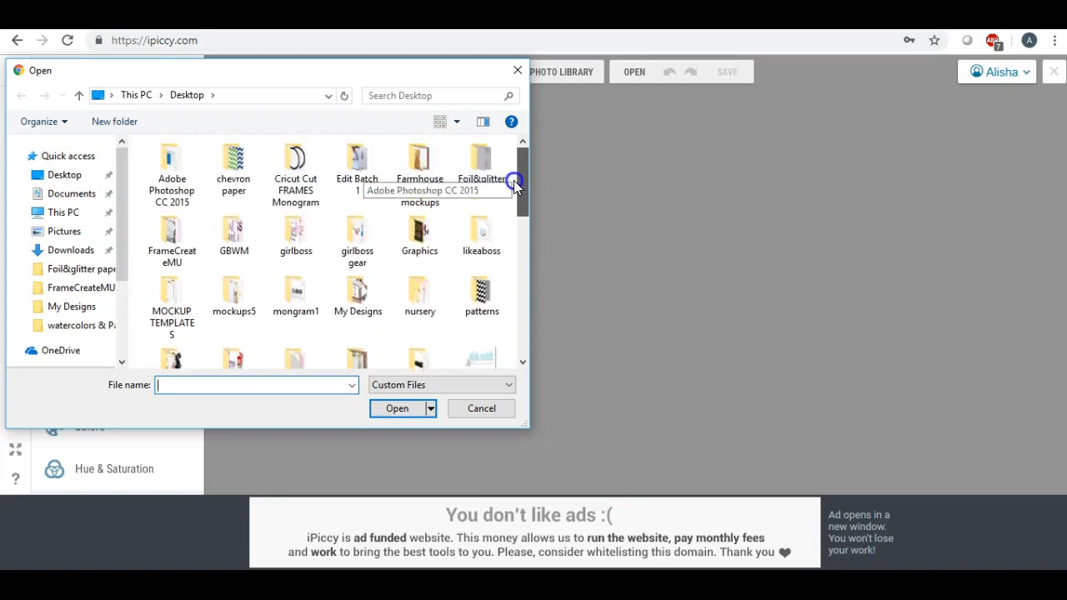
pyautogui.click(55, 175)
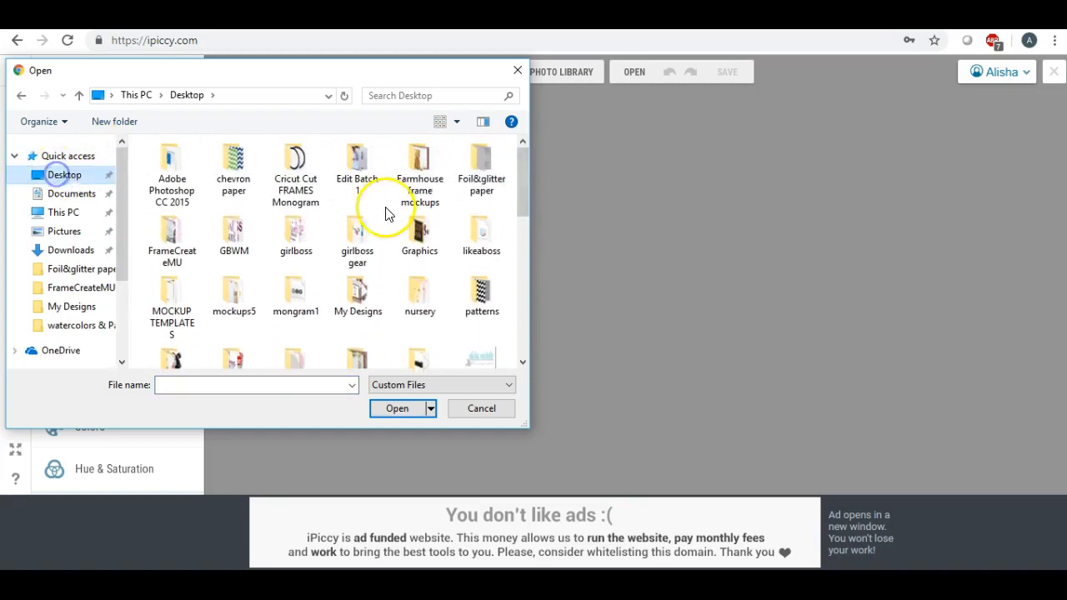
pyautogui.scroll(-5, 385, 215)
pyautogui.scroll(-1, 386, 215)
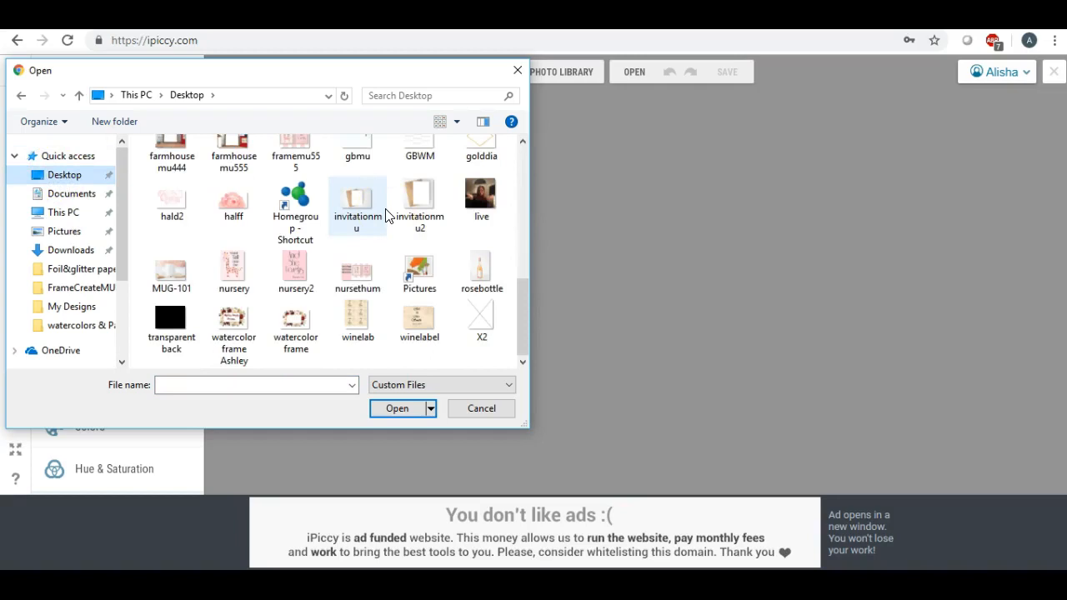
pyautogui.scroll(1, 383, 219)
pyautogui.scroll(-1, 382, 219)
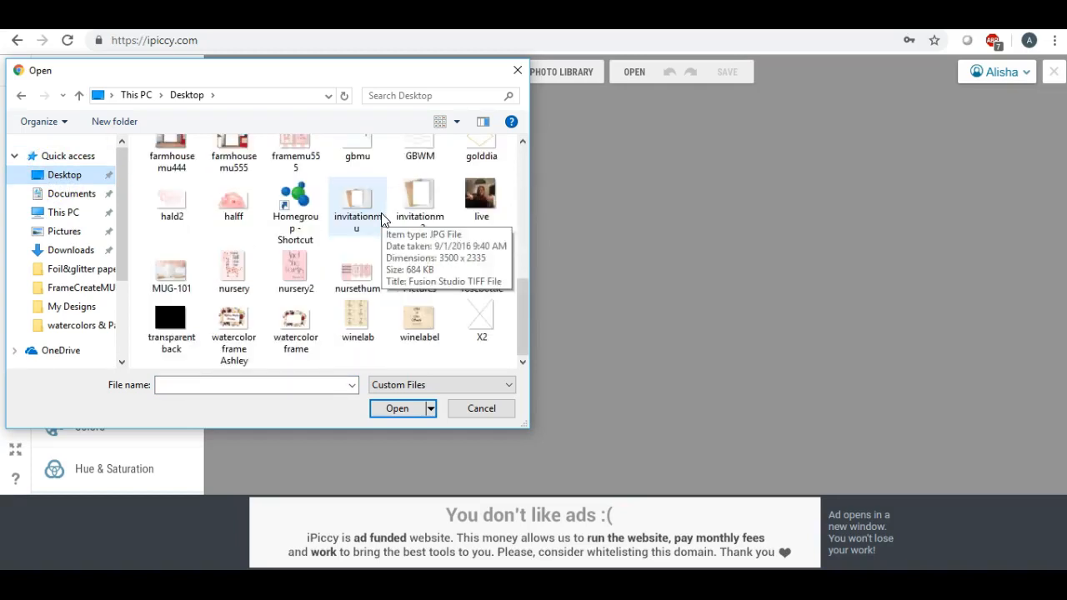
pyautogui.doubleClick(419, 317)
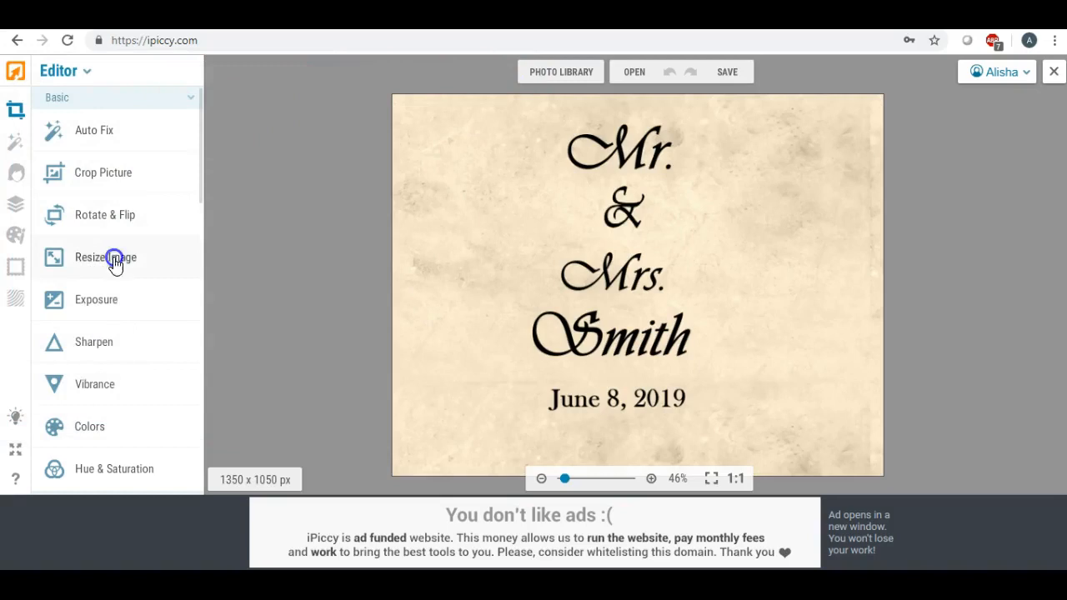
# Step: Crop the label's empty sides around the text, keeping the full height, to 810 x 1050 px
pyautogui.click(121, 183)
pyautogui.moveTo(625, 209); pyautogui.dragTo(619, 150)
pyautogui.moveTo(628, 312); pyautogui.dragTo(621, 469)
pyautogui.moveTo(680, 286); pyautogui.dragTo(666, 280)
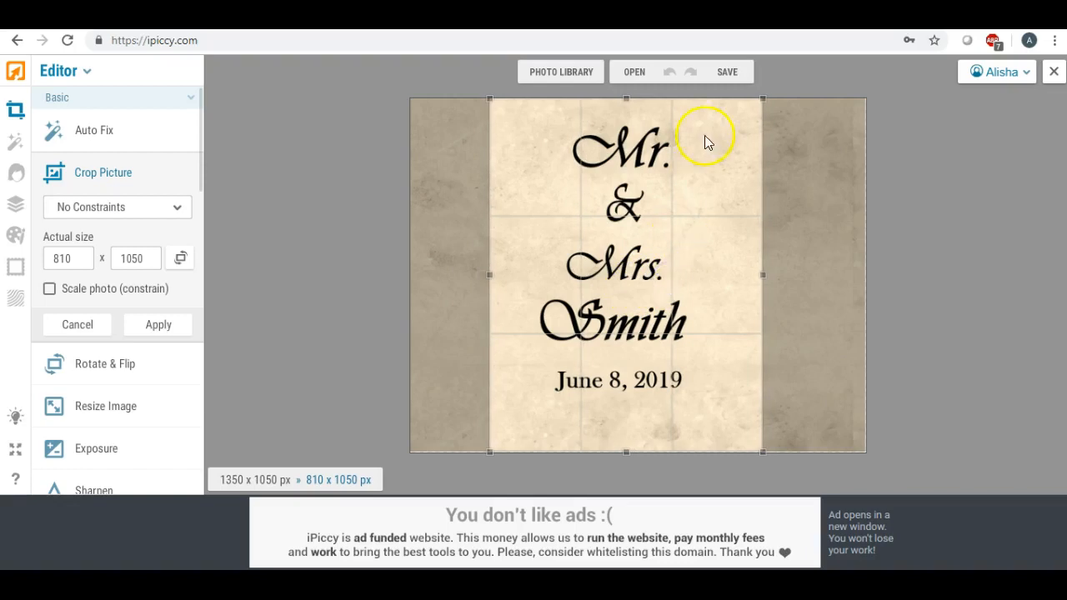
pyautogui.click(157, 330)
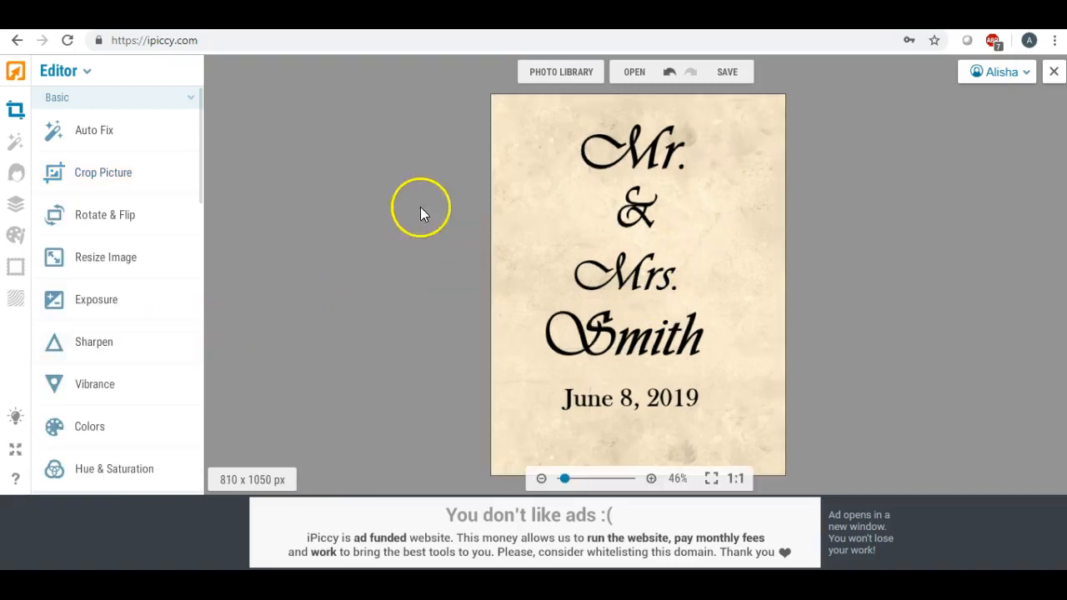
# Step: Save the cropped label to the Desktop as a JPG named winelabel2, and close the photo
pyautogui.click(734, 76)
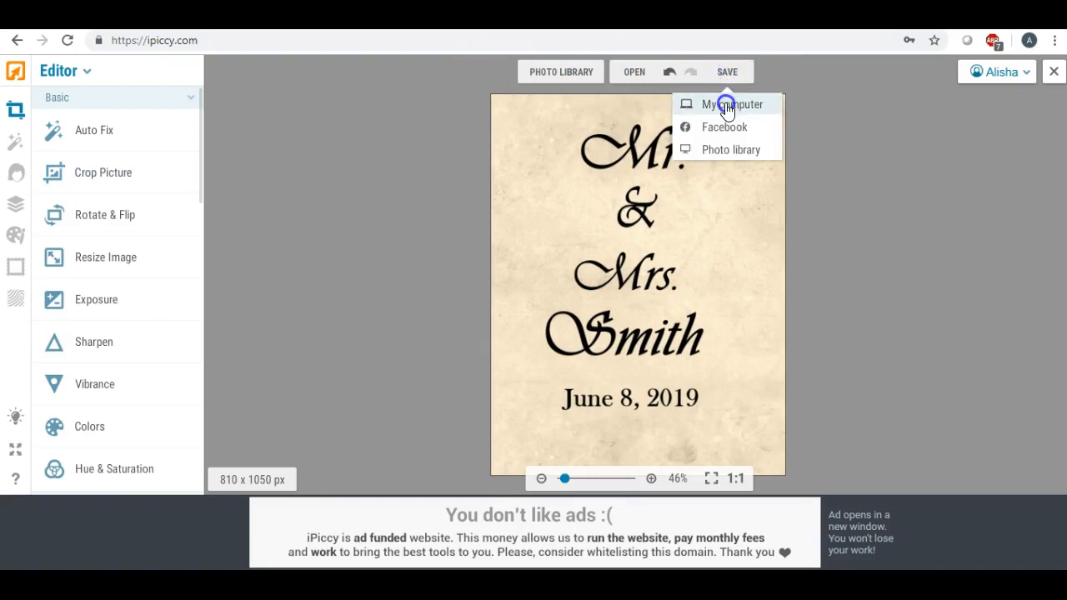
pyautogui.click(727, 106)
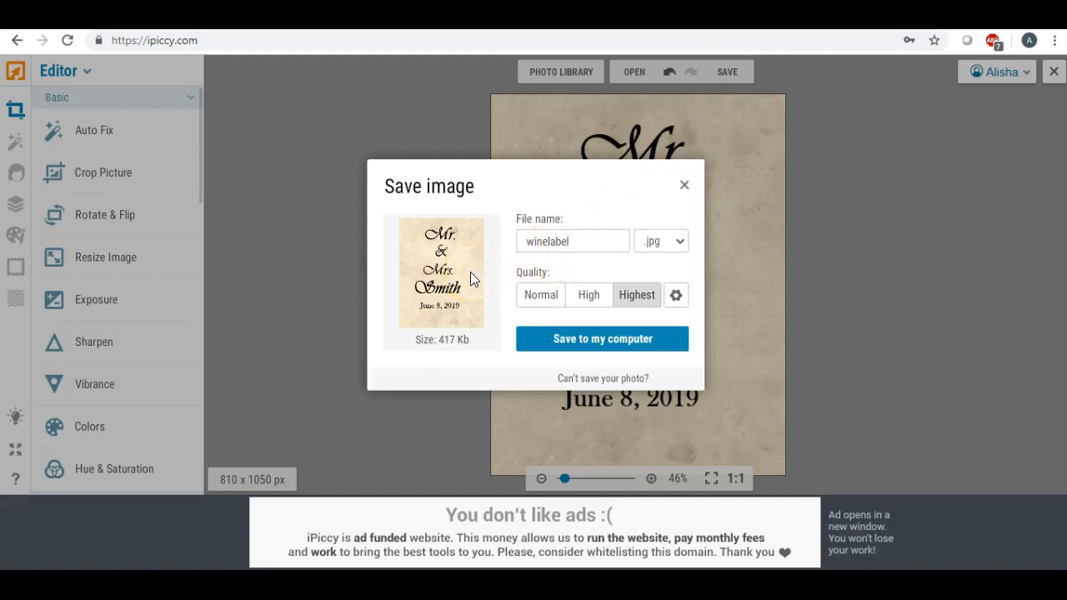
pyautogui.click(582, 237)
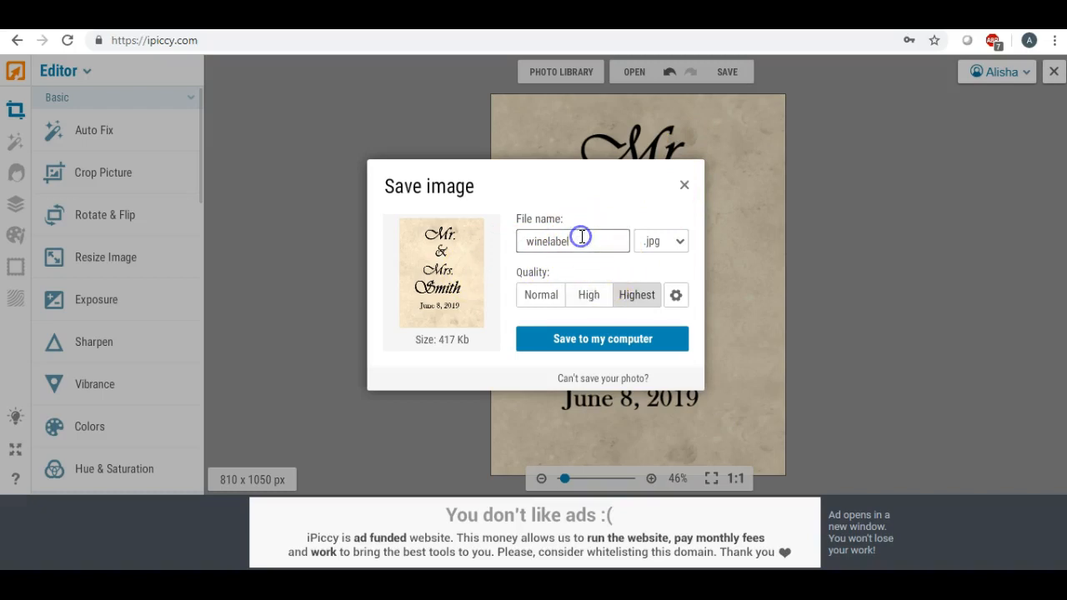
pyautogui.click(620, 340)
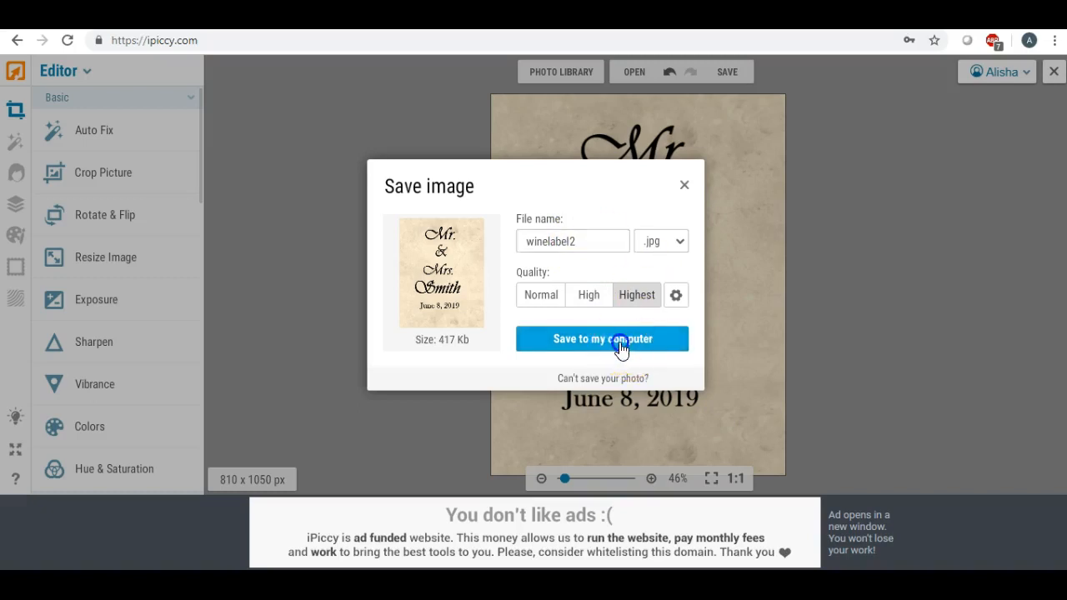
pyautogui.click(388, 409)
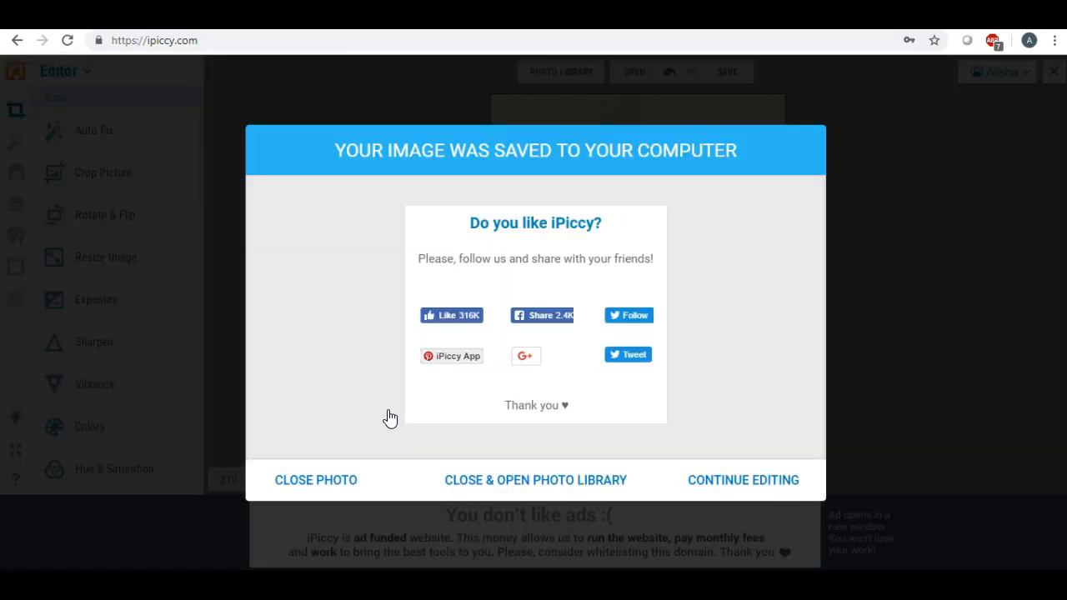
pyautogui.click(317, 481)
pyautogui.click(194, 152)
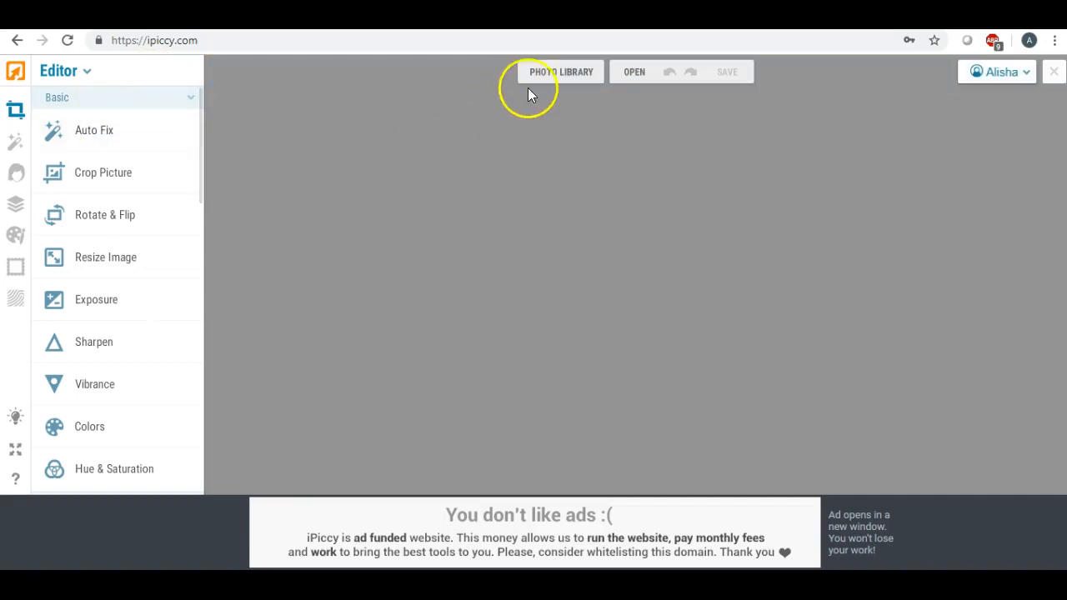
# Step: Add the rosebottle and winelabel2 images from the Desktop to the photo library
pyautogui.click(542, 73)
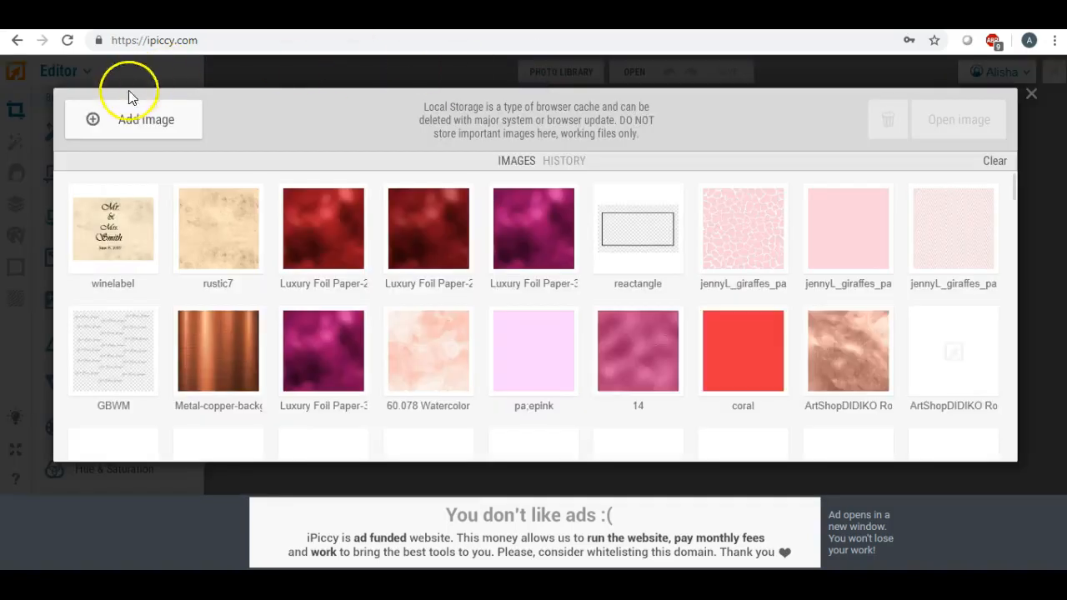
pyautogui.click(142, 120)
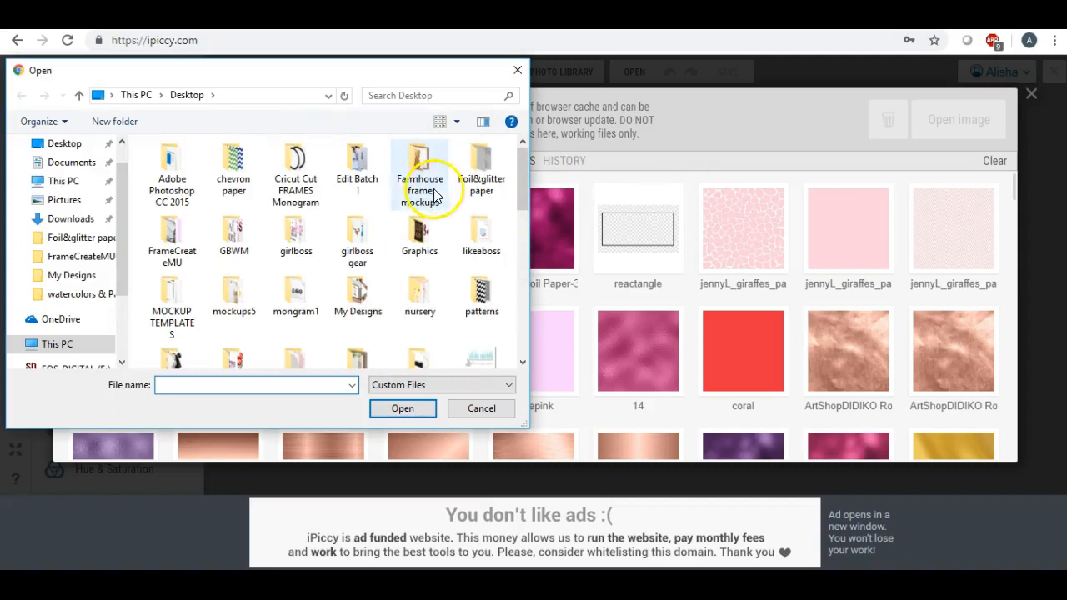
pyautogui.click(71, 144)
pyautogui.scroll(-2, 367, 215)
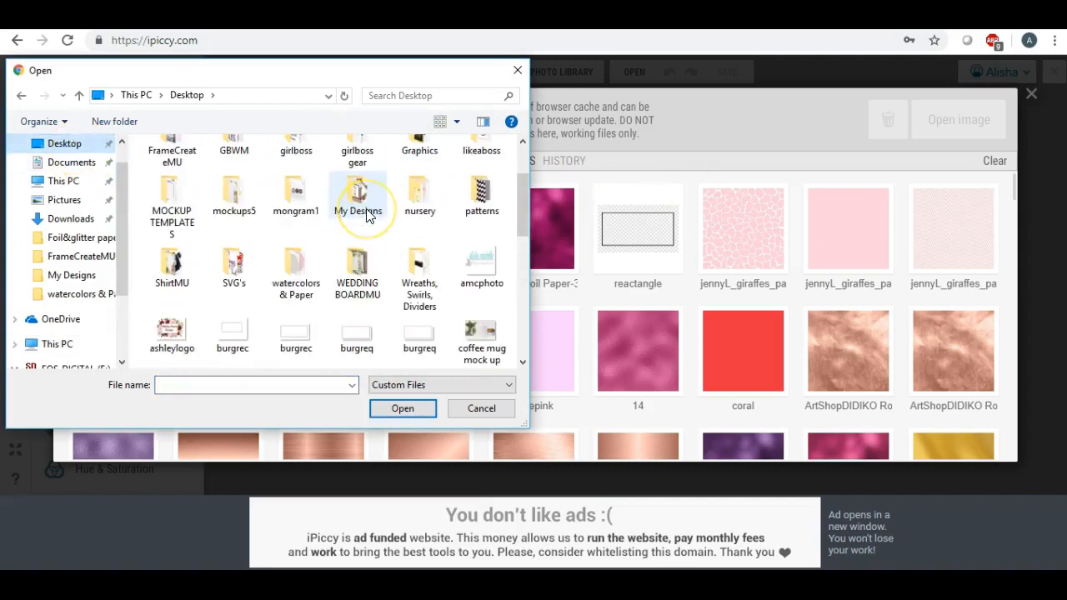
pyautogui.scroll(-3, 367, 215)
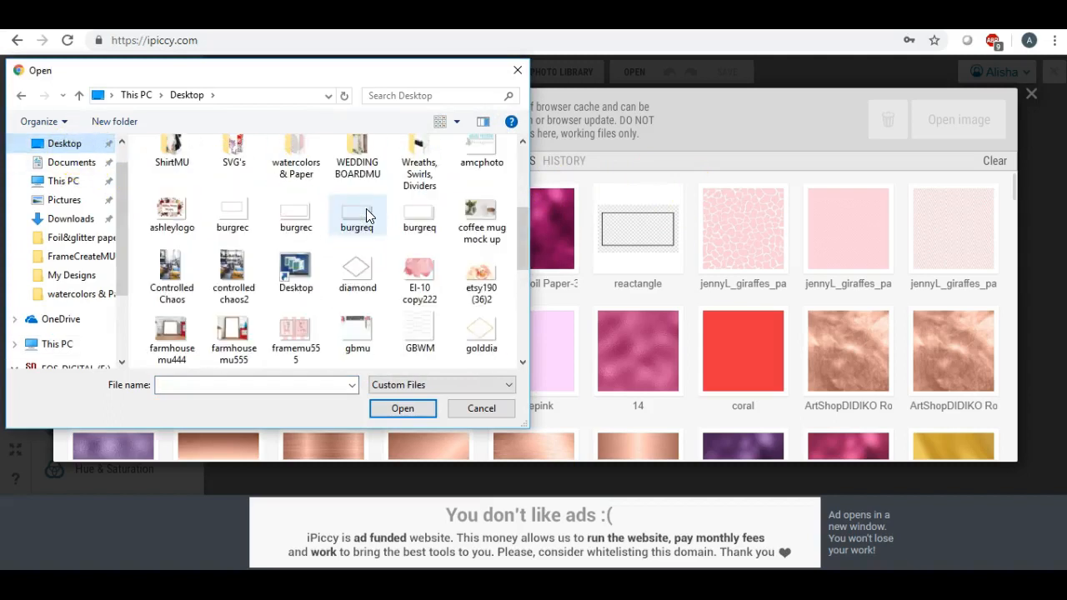
pyautogui.scroll(-3, 366, 208)
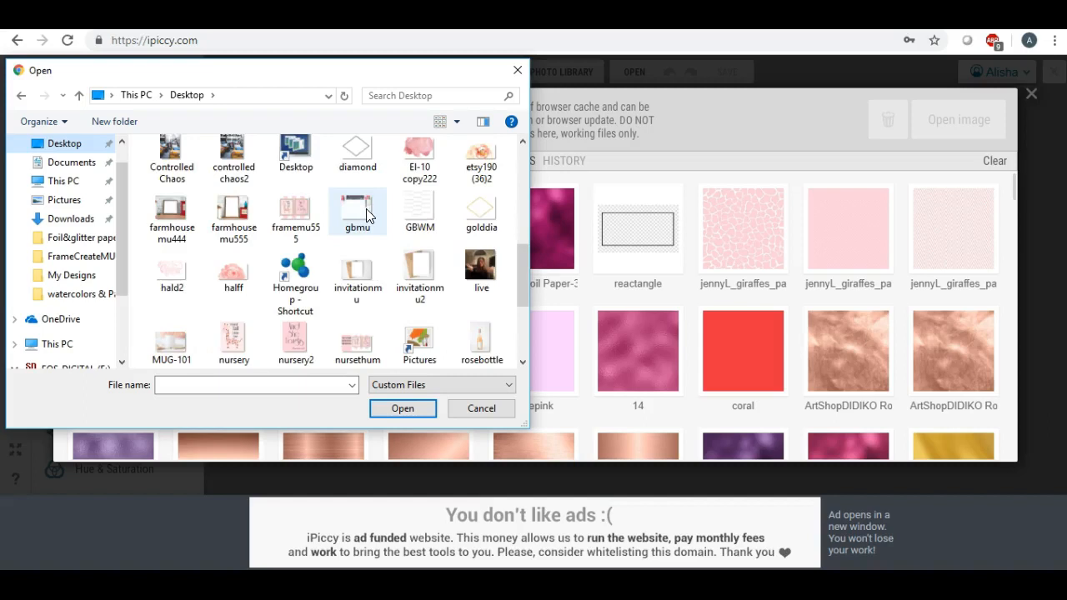
pyautogui.click(482, 350)
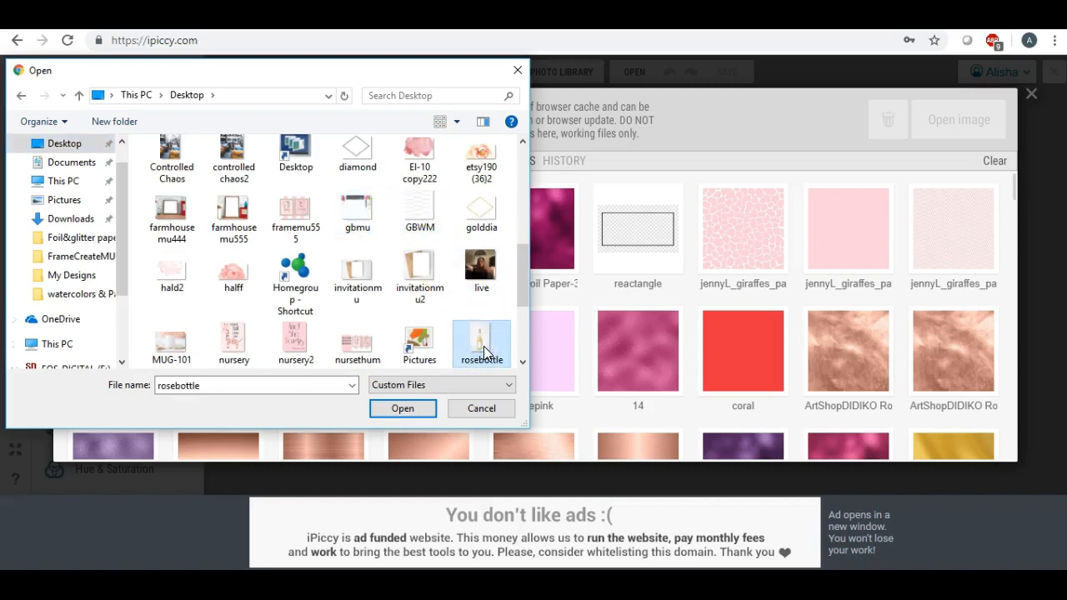
pyautogui.scroll(-3, 484, 346)
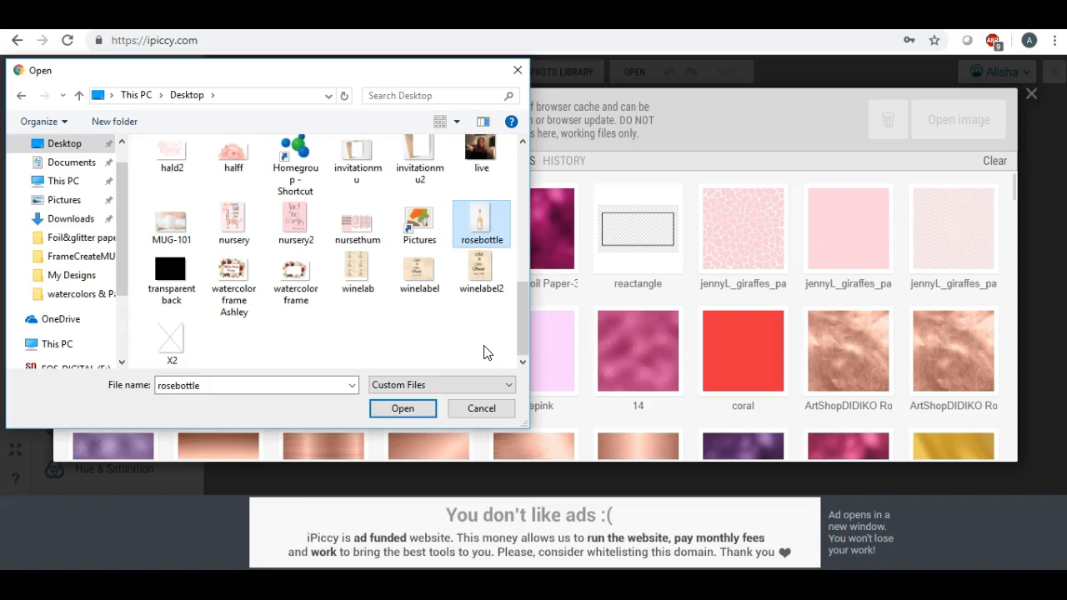
pyautogui.keyDown('ctrl'); pyautogui.click(477, 279); pyautogui.keyUp('ctrl')
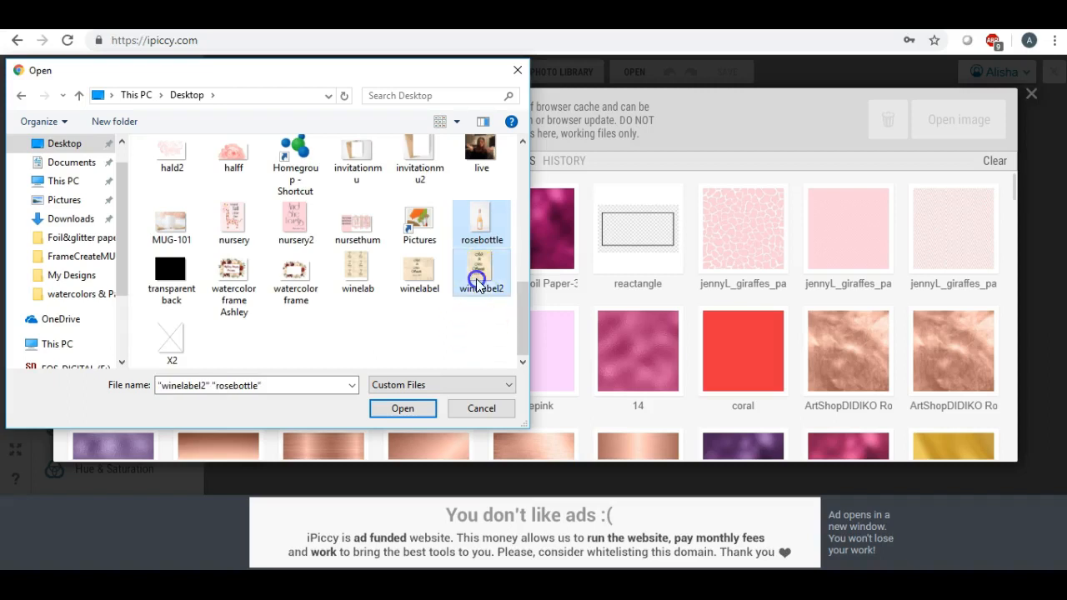
pyautogui.click(413, 408)
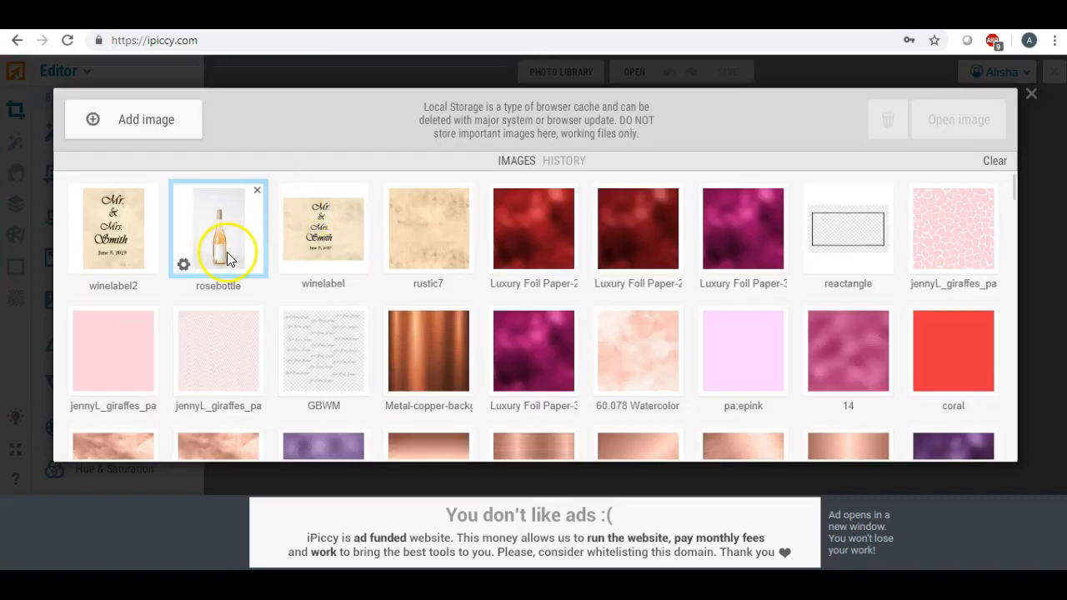
# Step: Open rosebottle for editing and crop the empty space above the bottle, keeping the full width, to 2500 x 3139 px
pyautogui.click(184, 270)
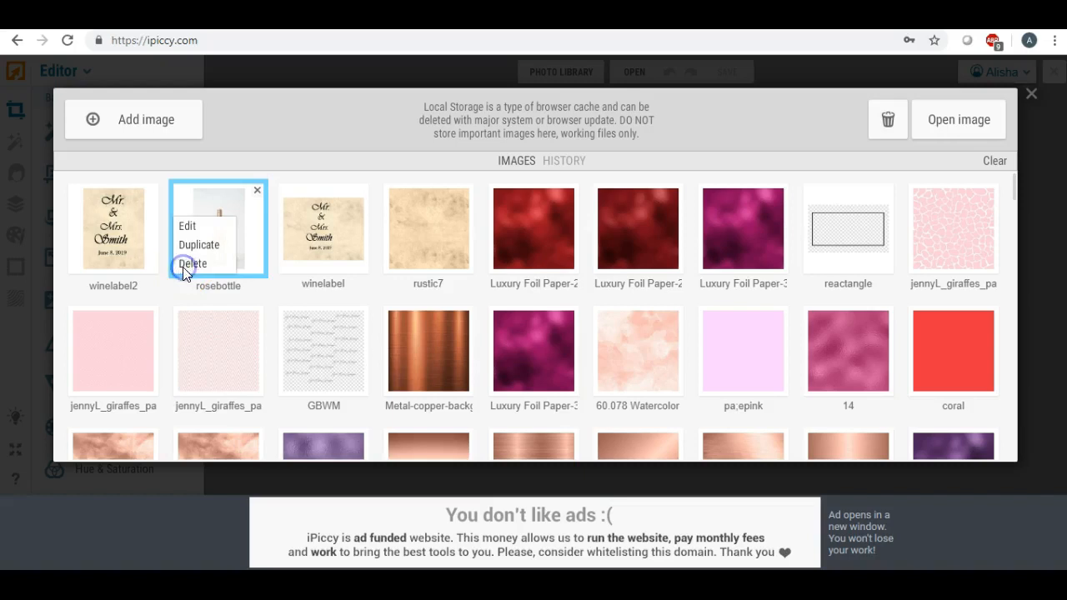
pyautogui.click(187, 227)
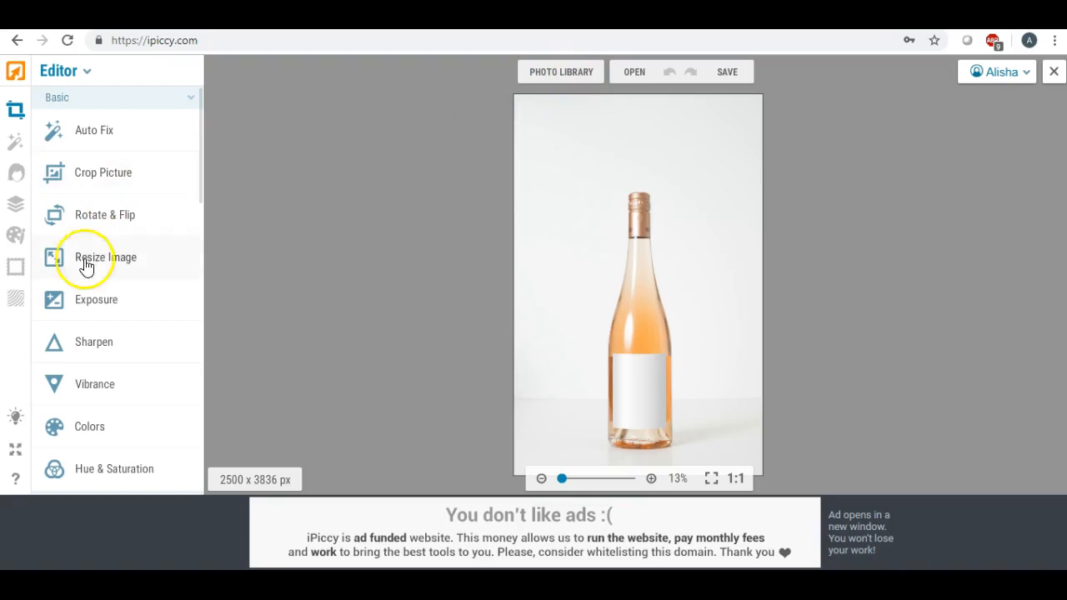
pyautogui.click(108, 182)
pyautogui.moveTo(665, 236); pyautogui.dragTo(597, 231)
pyautogui.moveTo(659, 266); pyautogui.dragTo(782, 276)
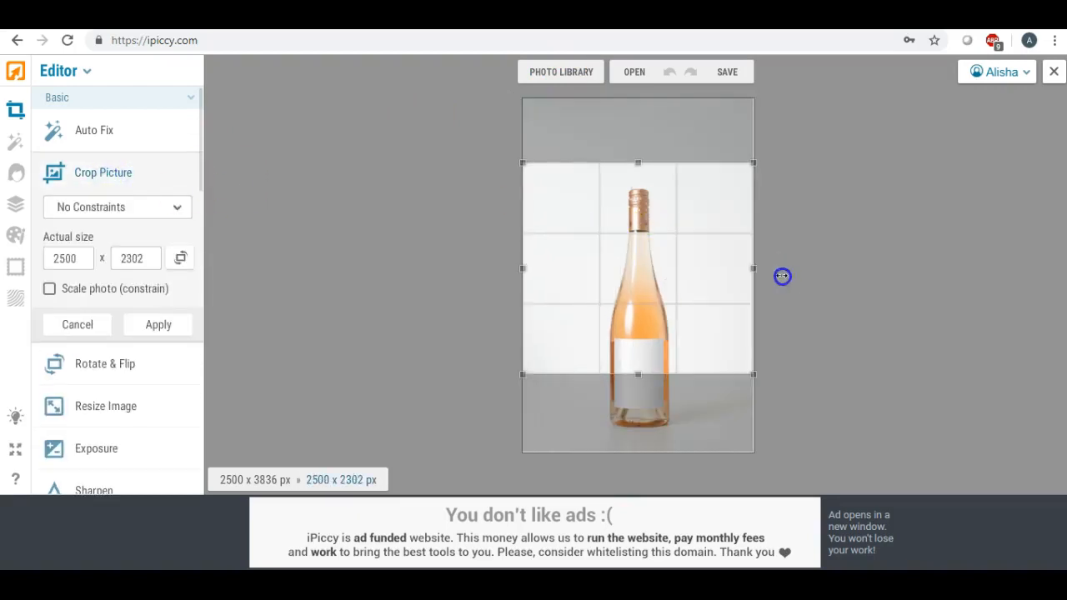
pyautogui.moveTo(638, 374); pyautogui.dragTo(629, 458)
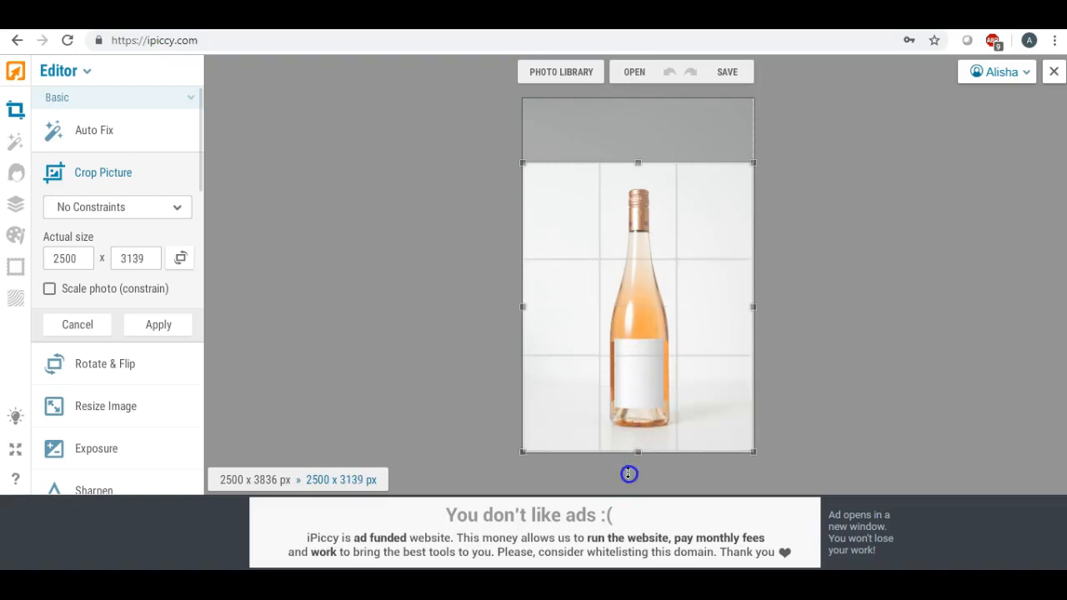
pyautogui.click(166, 327)
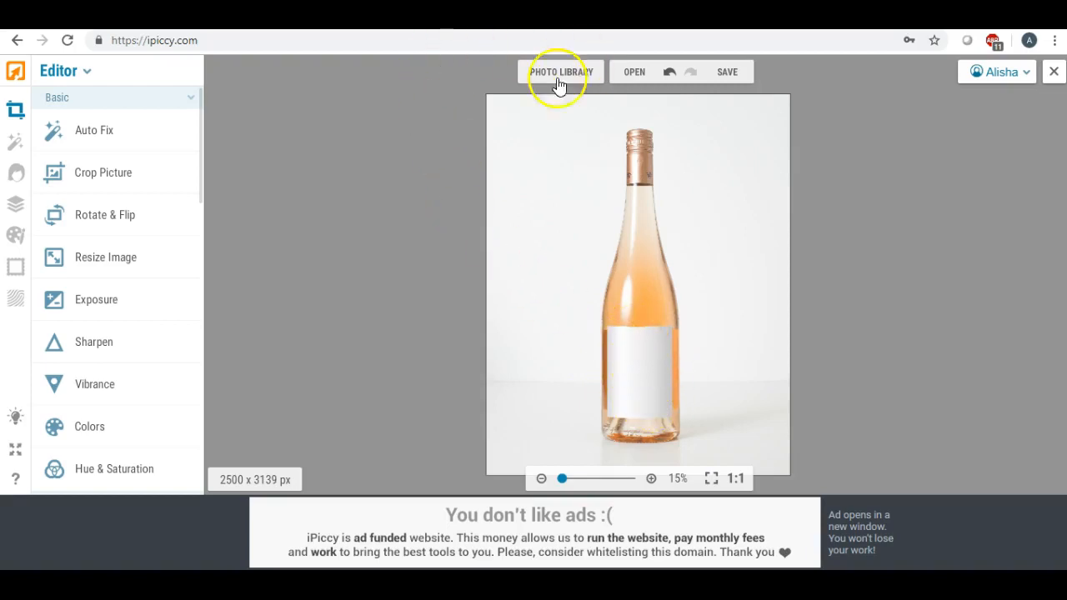
# Step: Add winelabel2 as a layer and resize it to cover the bottle's blank label
pyautogui.click(24, 212)
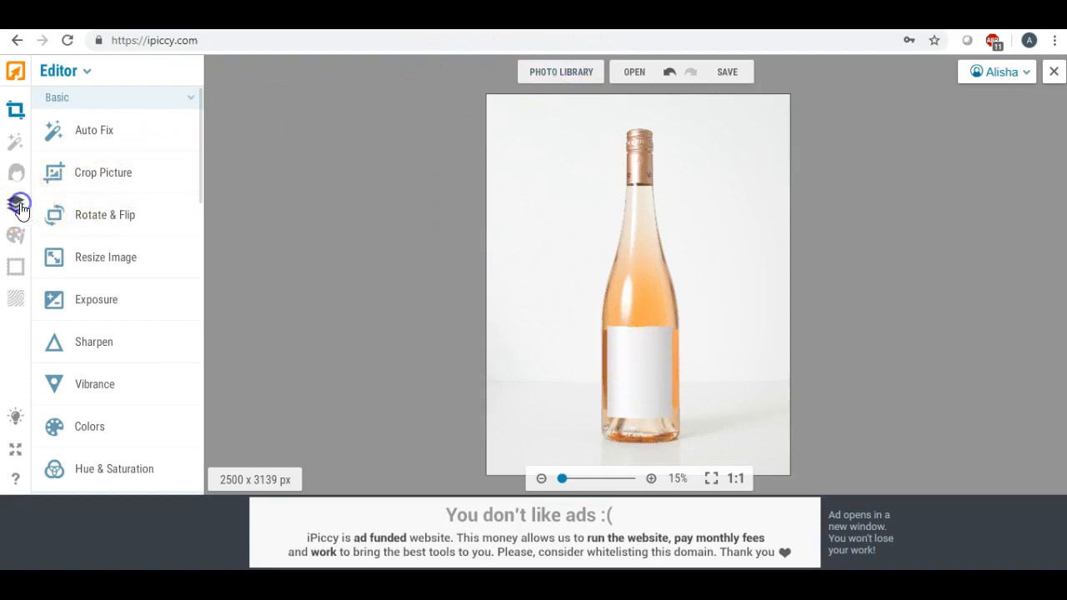
pyautogui.click(220, 72)
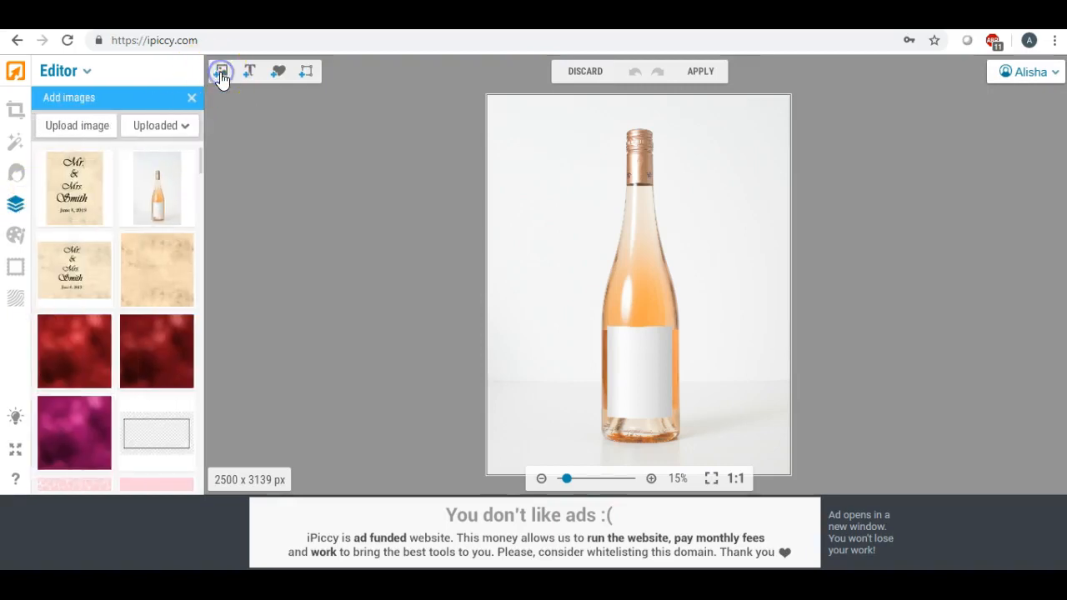
pyautogui.moveTo(84, 171); pyautogui.dragTo(586, 381)
pyautogui.moveTo(533, 314); pyautogui.dragTo(558, 355)
pyautogui.moveTo(603, 378); pyautogui.dragTo(626, 346)
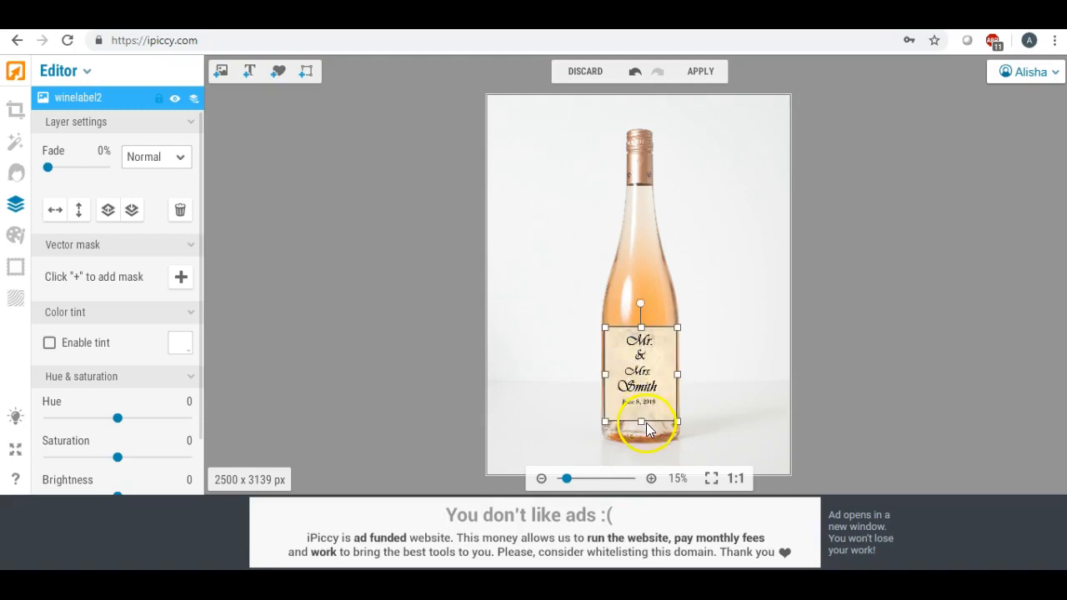
pyautogui.moveTo(643, 421); pyautogui.dragTo(643, 423)
pyautogui.click(572, 388)
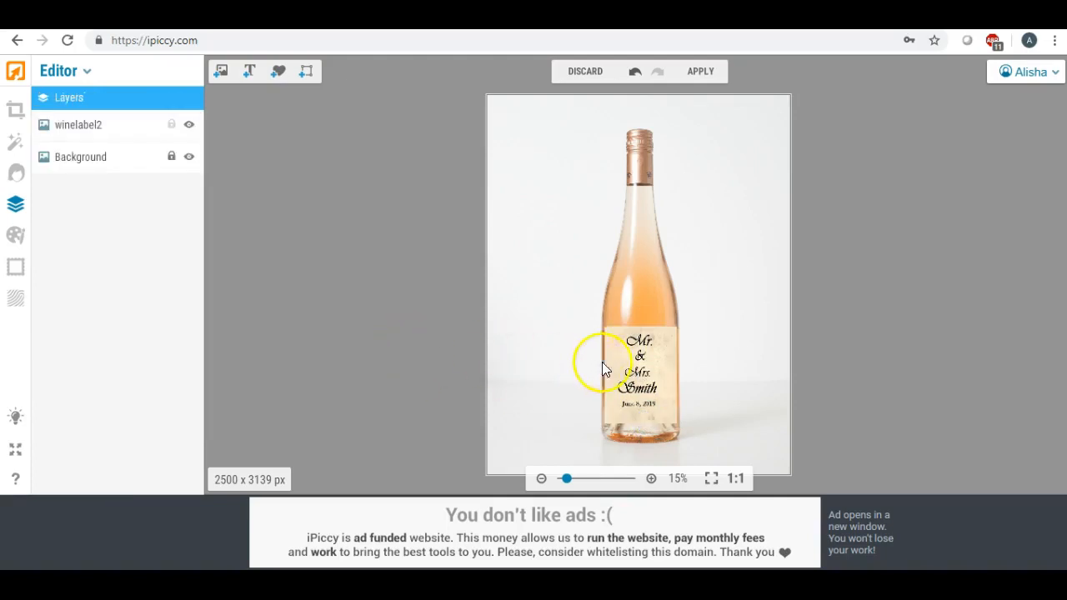
# Step: Fine-tune the winelabel2 layer's fit on the bottle and flatten the layers into one image
pyautogui.click(639, 374)
pyautogui.moveTo(676, 332); pyautogui.dragTo(662, 343)
pyautogui.click(542, 356)
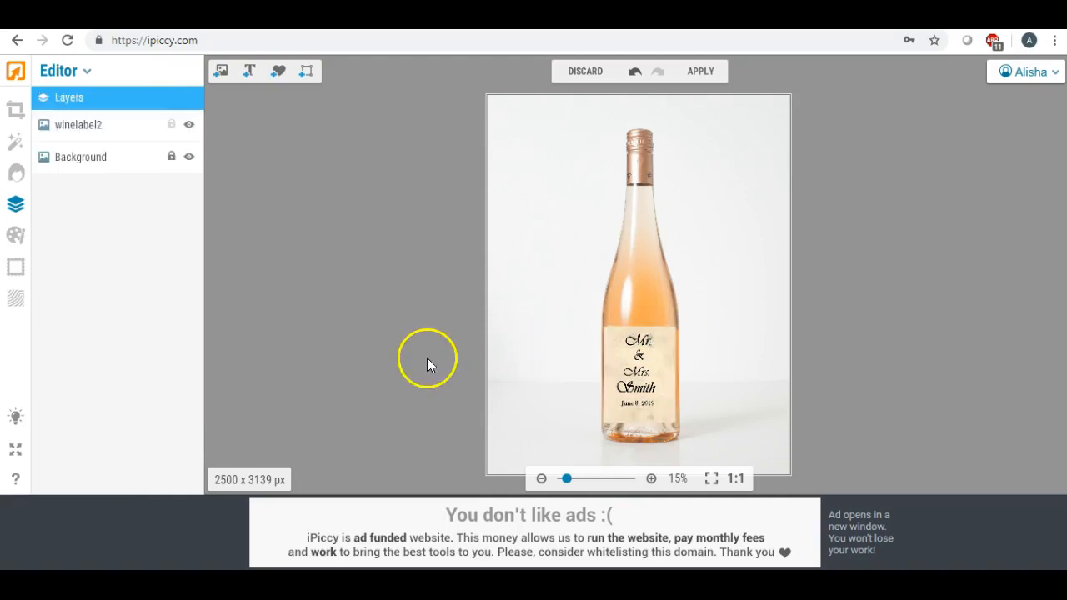
pyautogui.click(702, 75)
pyautogui.click(657, 315)
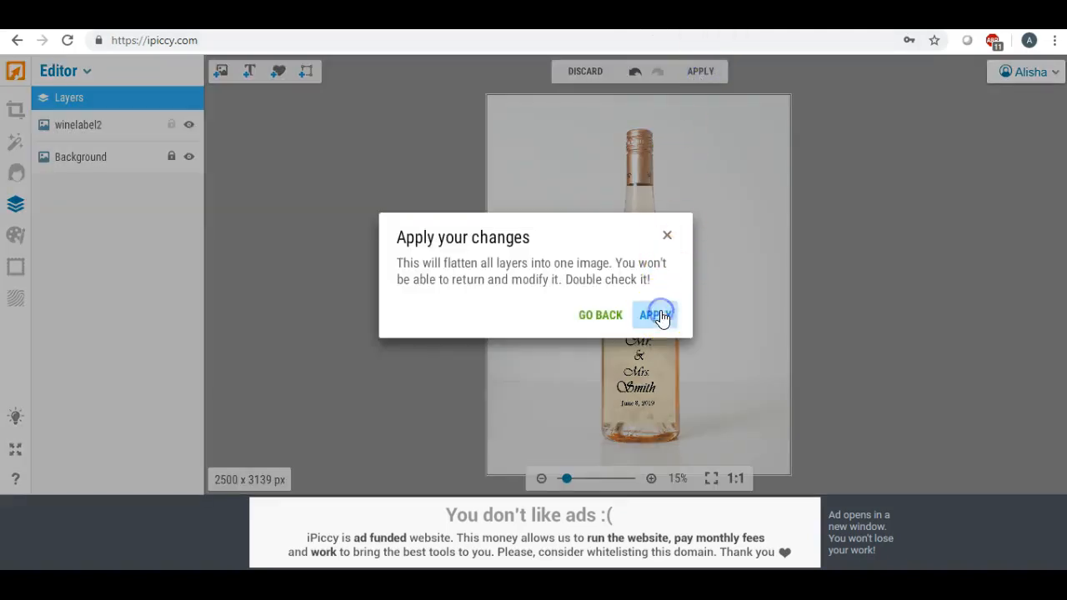
# Step: Save the labelled bottle image to the Desktop as a JPG named rosebottle2, and close the photo
pyautogui.click(730, 73)
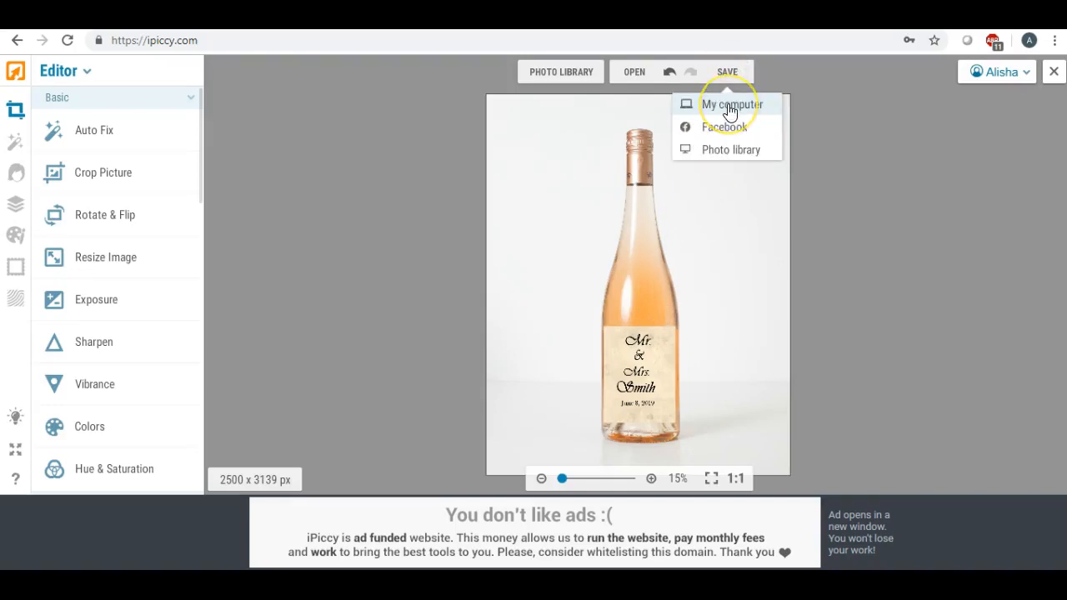
pyautogui.click(730, 106)
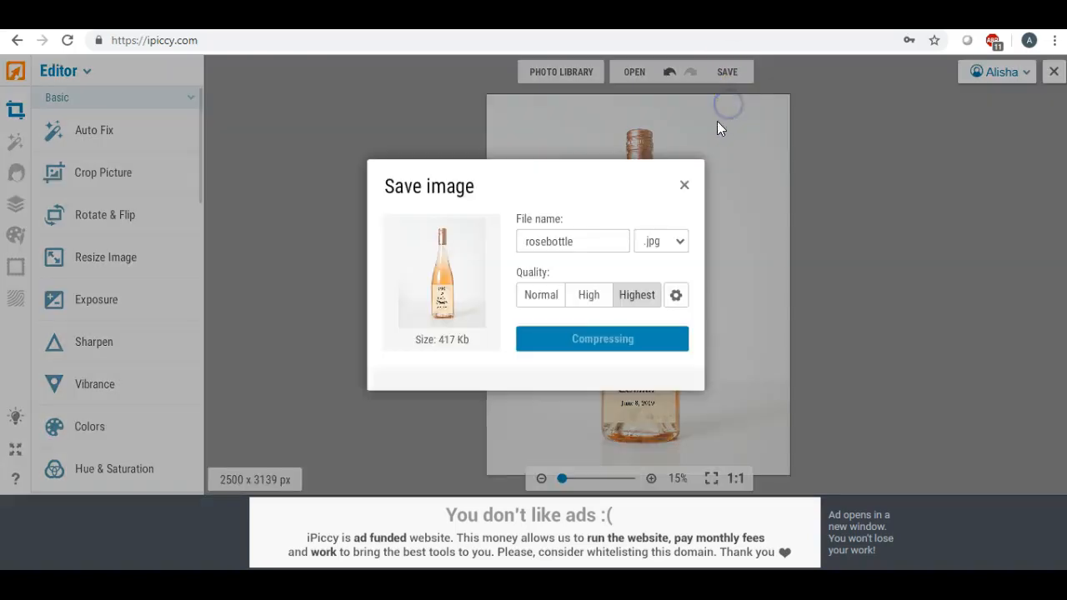
pyautogui.click(585, 241)
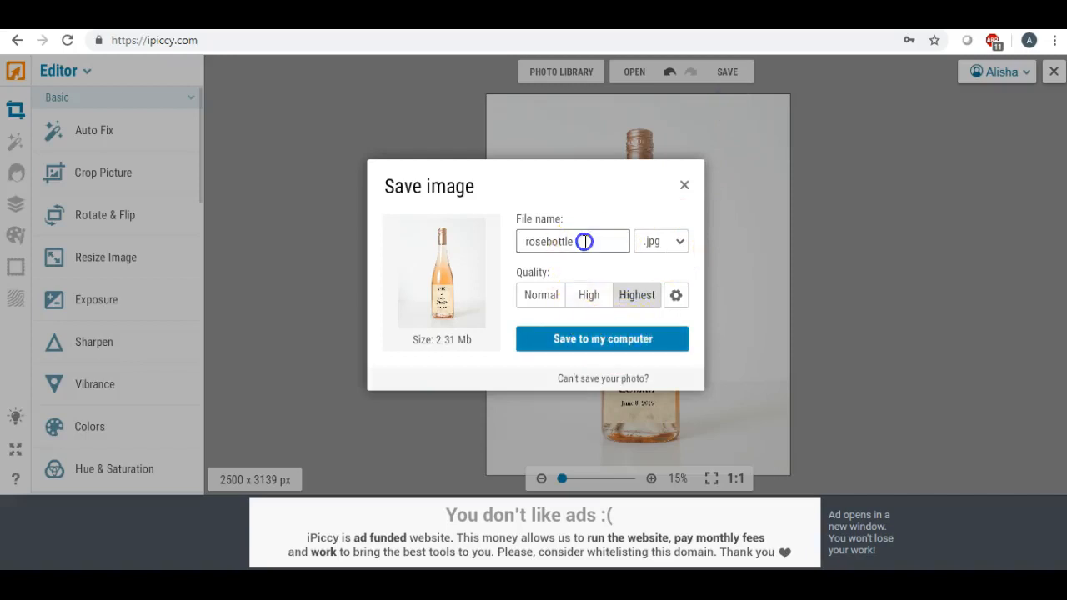
pyautogui.write('2')
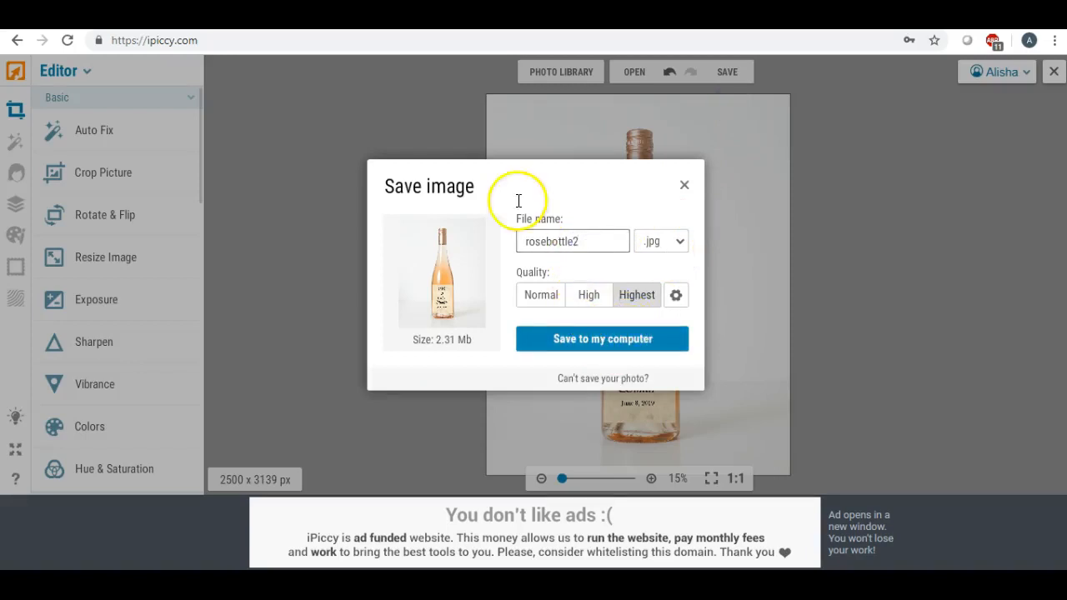
pyautogui.click(566, 348)
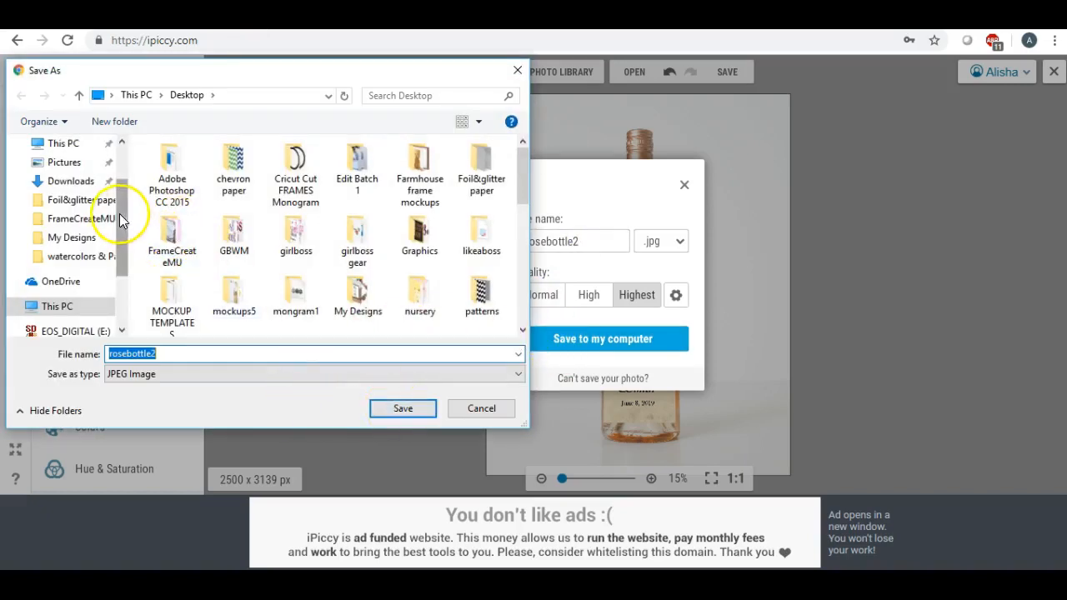
pyautogui.scroll(2, 117, 209)
pyautogui.click(90, 174)
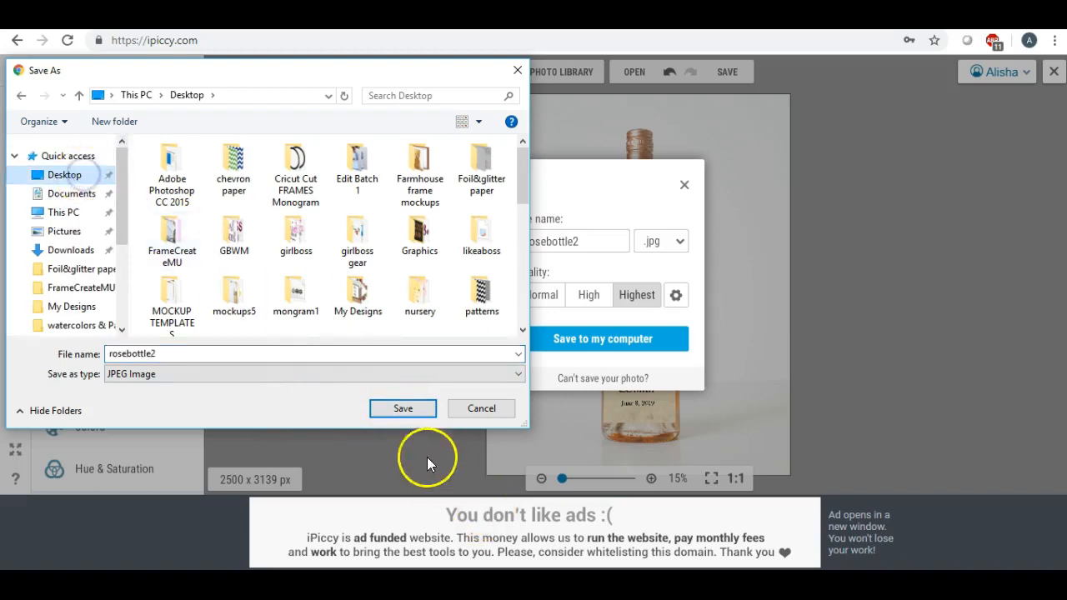
pyautogui.click(402, 409)
pyautogui.click(329, 485)
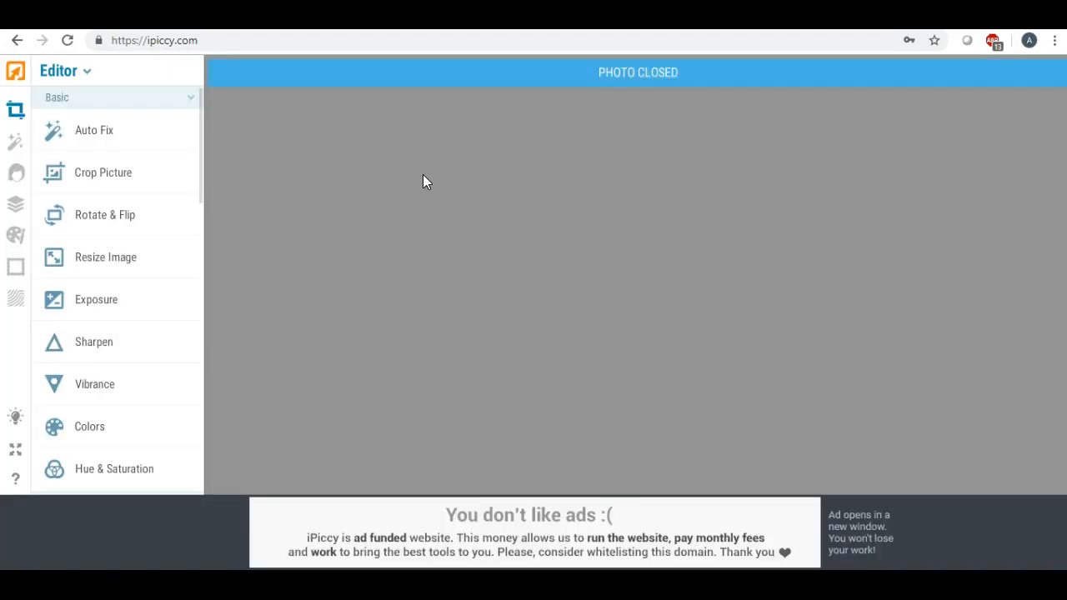
# Step: Add rosebottle2 from the Desktop to the photo library and open it for editing
pyautogui.click(565, 73)
pyautogui.click(149, 121)
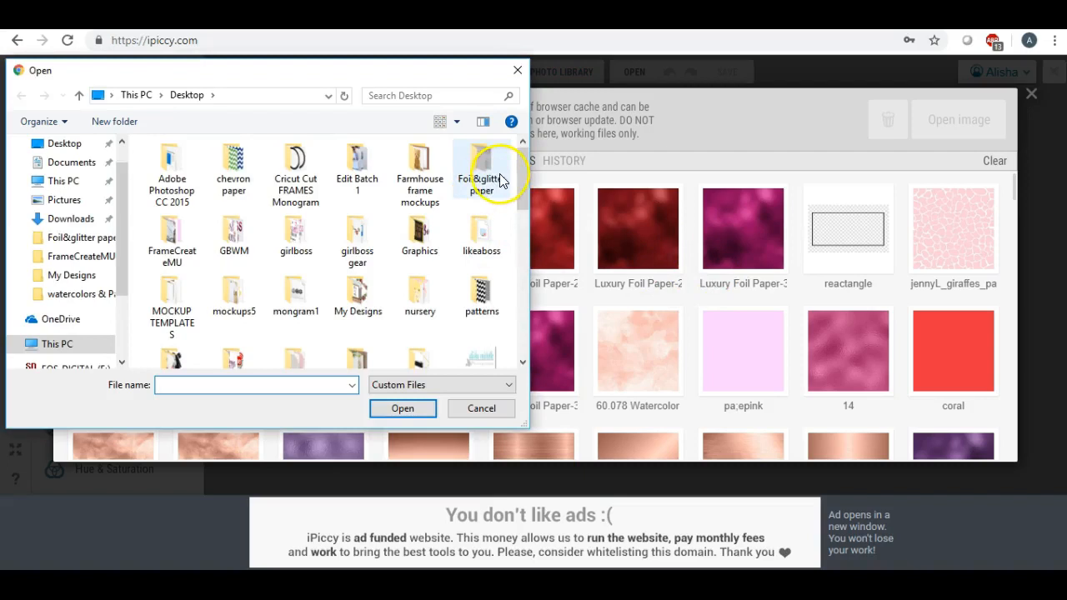
pyautogui.moveTo(523, 171); pyautogui.dragTo(521, 359)
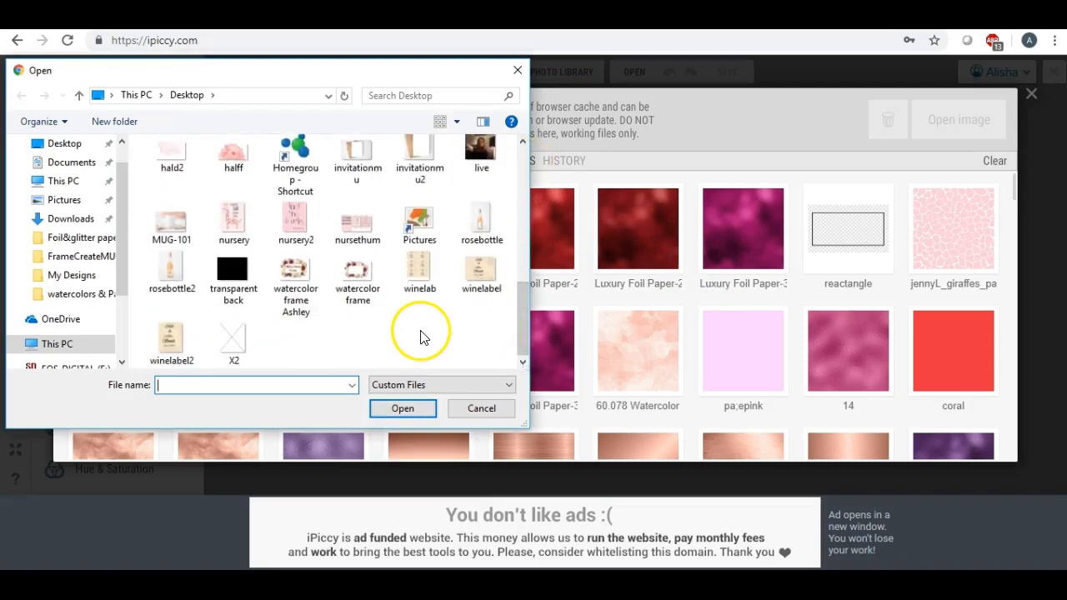
pyautogui.click(175, 271)
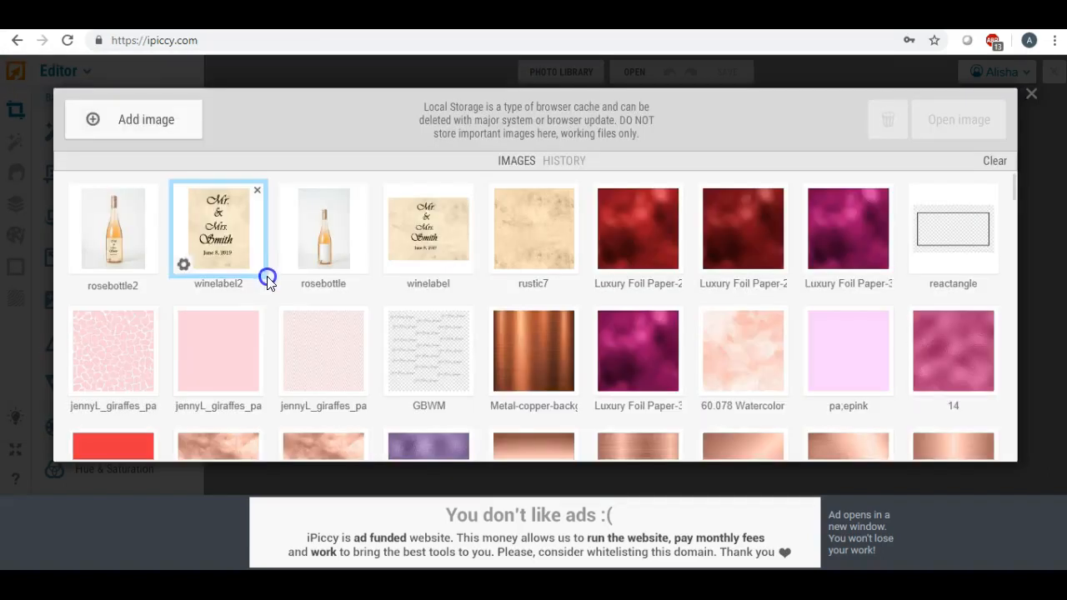
pyautogui.click(81, 270)
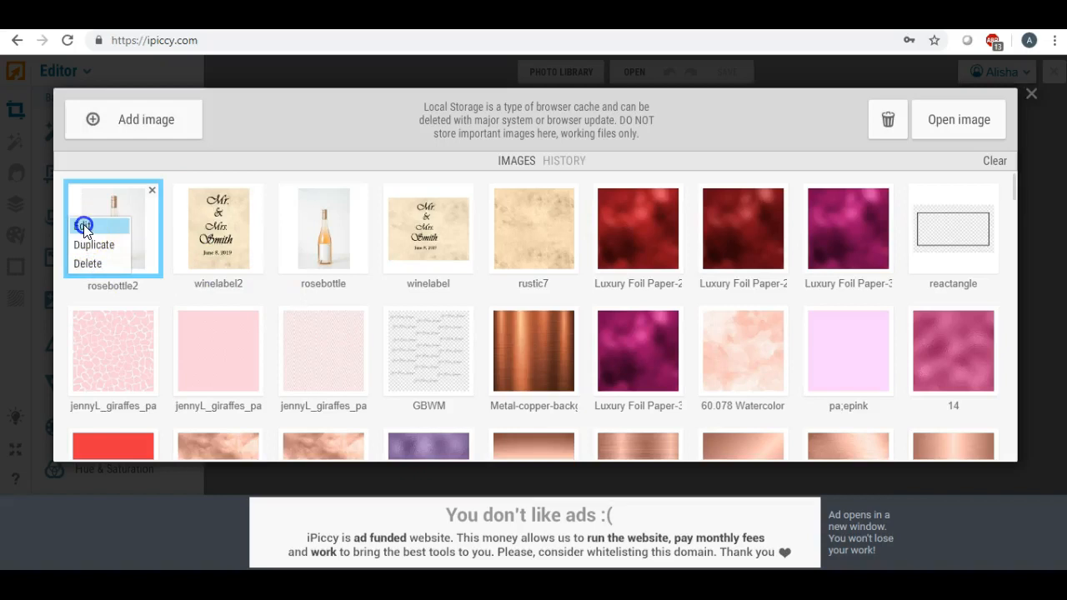
pyautogui.click(83, 227)
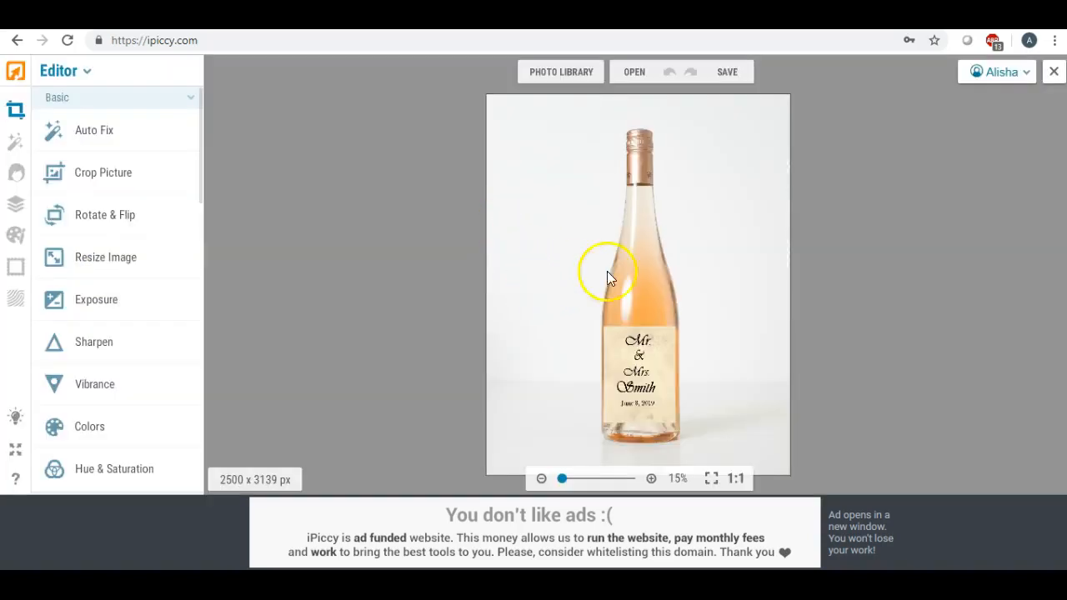
# Step: Examine up close how the wine label's edges and text sit on the bottle
pyautogui.moveTo(562, 479); pyautogui.dragTo(570, 482)
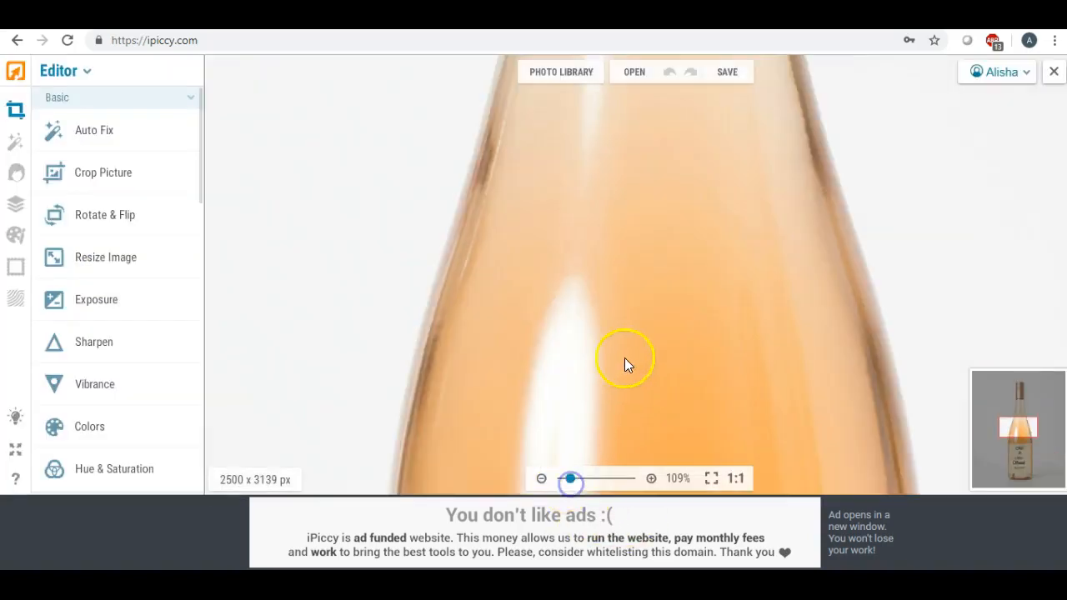
pyautogui.moveTo(624, 358); pyautogui.dragTo(576, 97)
pyautogui.moveTo(677, 279); pyautogui.dragTo(679, 169)
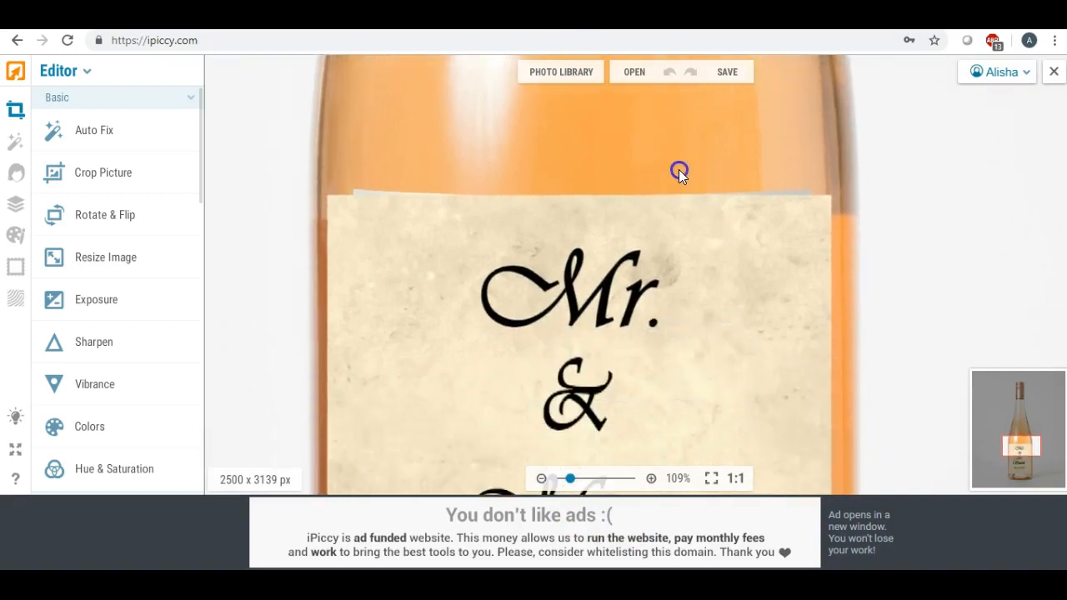
pyautogui.moveTo(745, 252); pyautogui.dragTo(741, 157)
pyautogui.moveTo(725, 271)
pyautogui.mouseDown()
pyautogui.moveTo(722, 248)
pyautogui.moveTo(723, 260)
pyautogui.mouseUp()
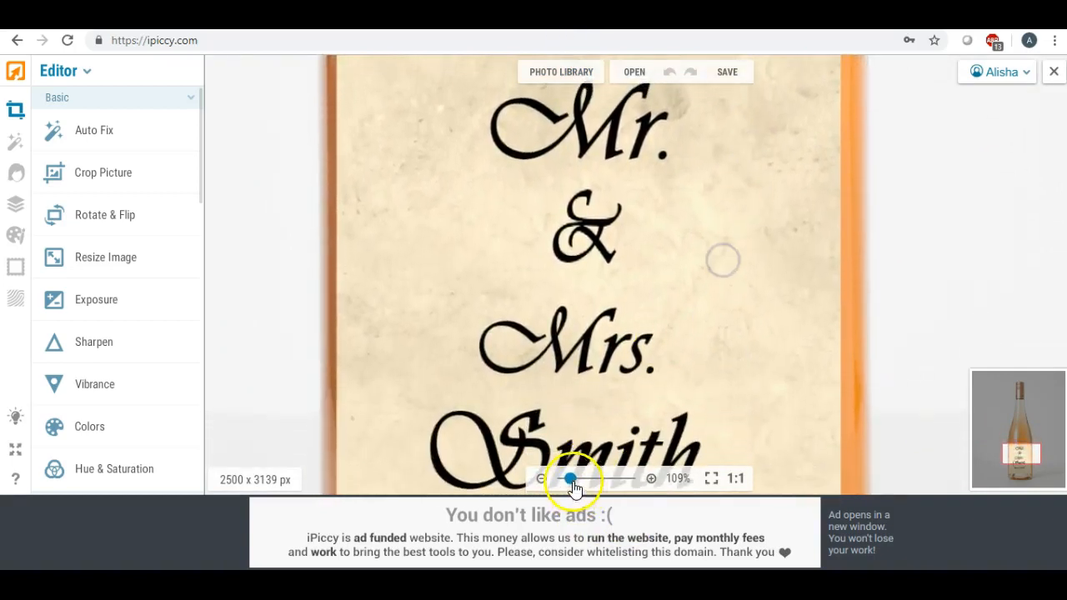
pyautogui.scroll(-4, 573, 490)
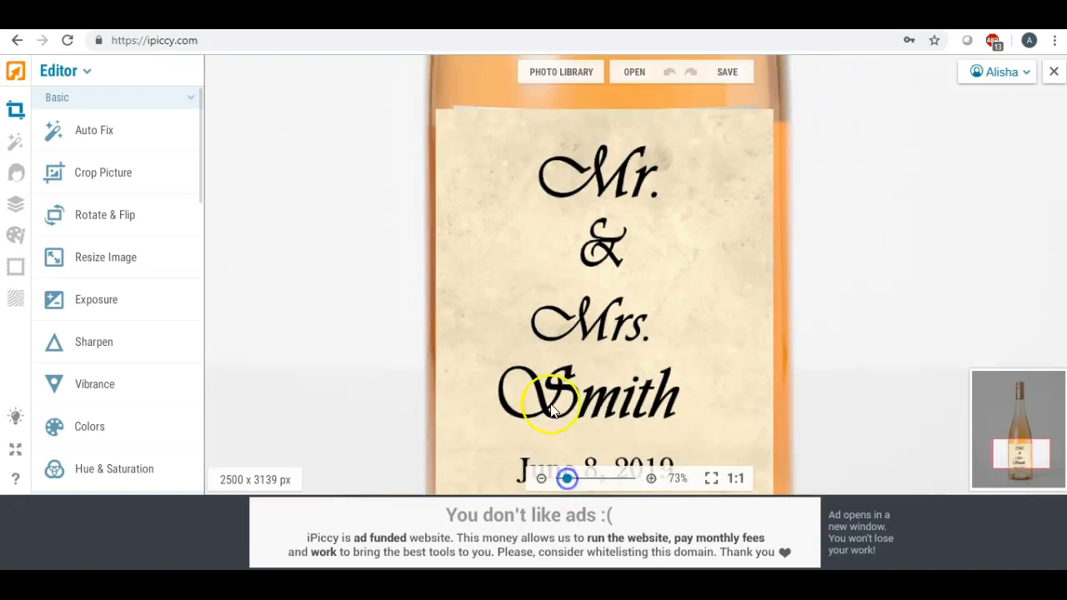
pyautogui.scroll(-4, 745, 318)
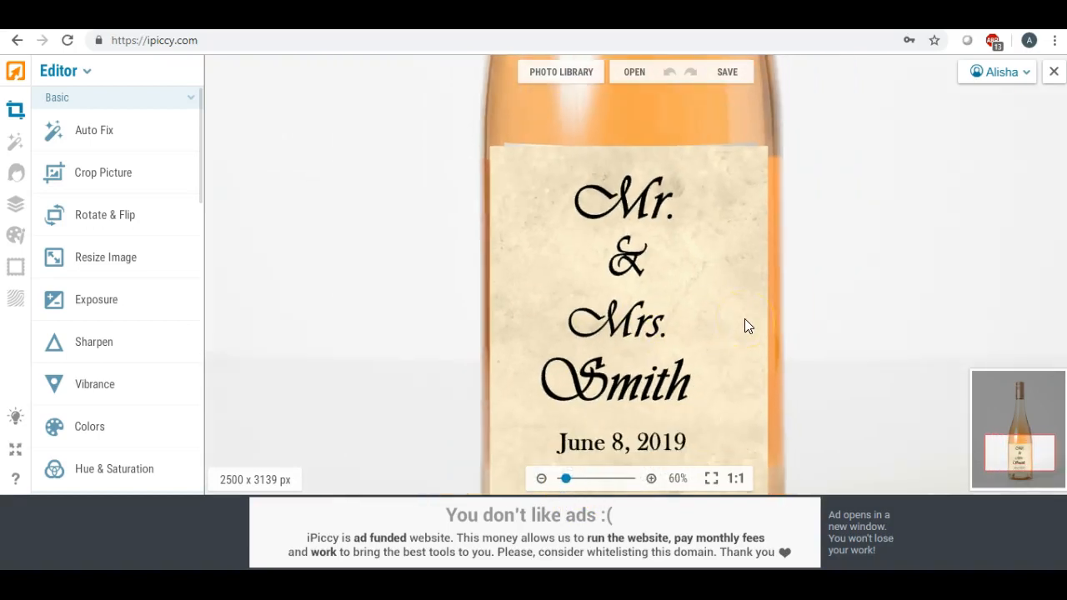
pyautogui.scroll(-2, 745, 319)
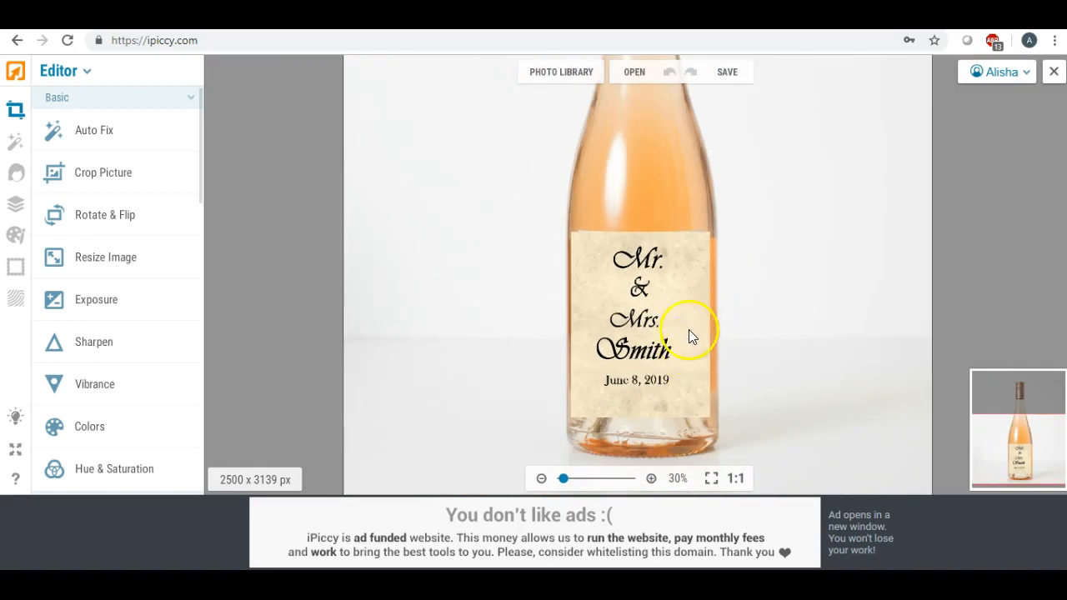
pyautogui.scroll(-1, 756, 320)
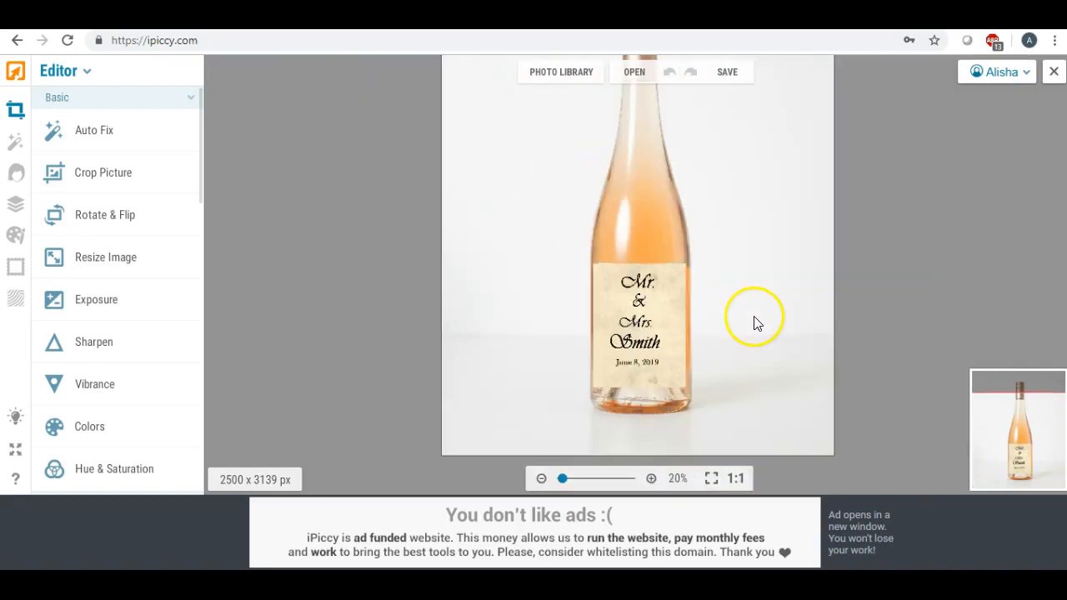